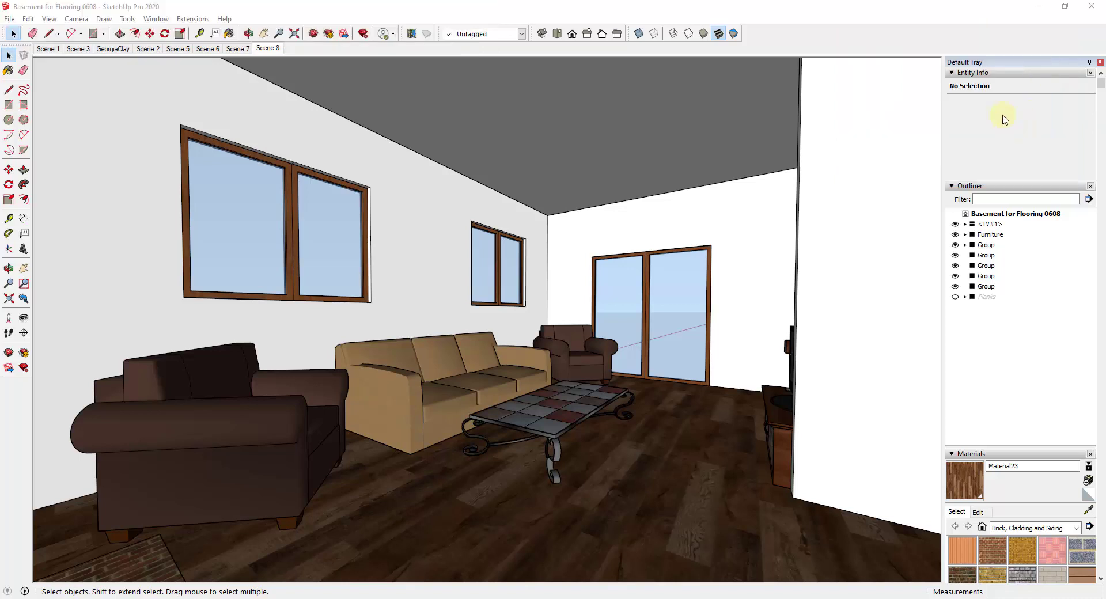
pyautogui.press('o')
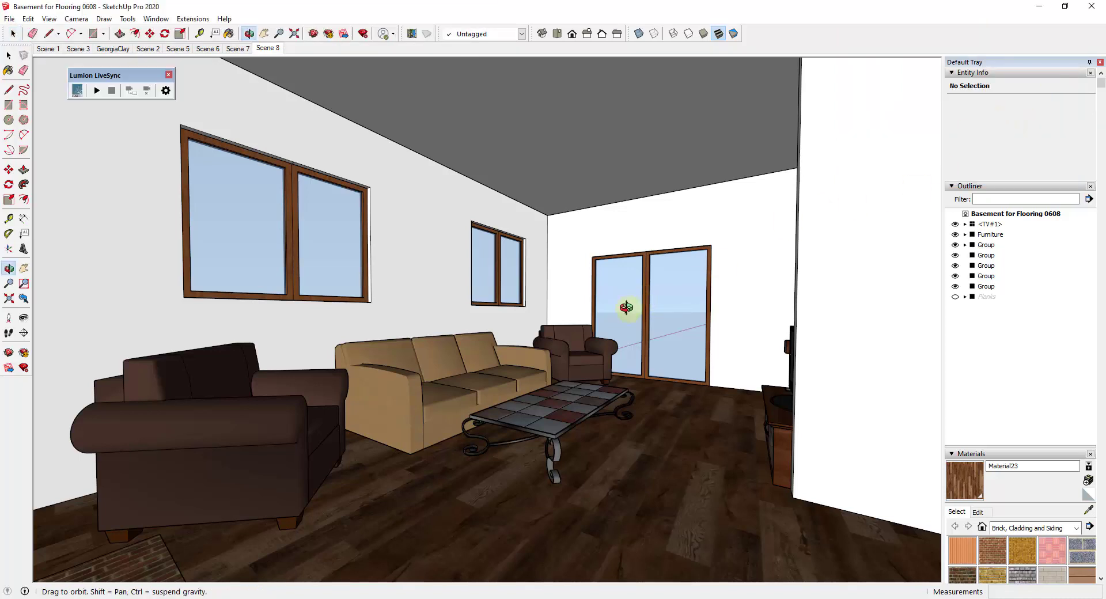
pyautogui.moveTo(628, 307)
pyautogui.mouseDown()
pyautogui.moveTo(623, 320)
pyautogui.moveTo(627, 310)
pyautogui.mouseUp()
pyautogui.press('space')
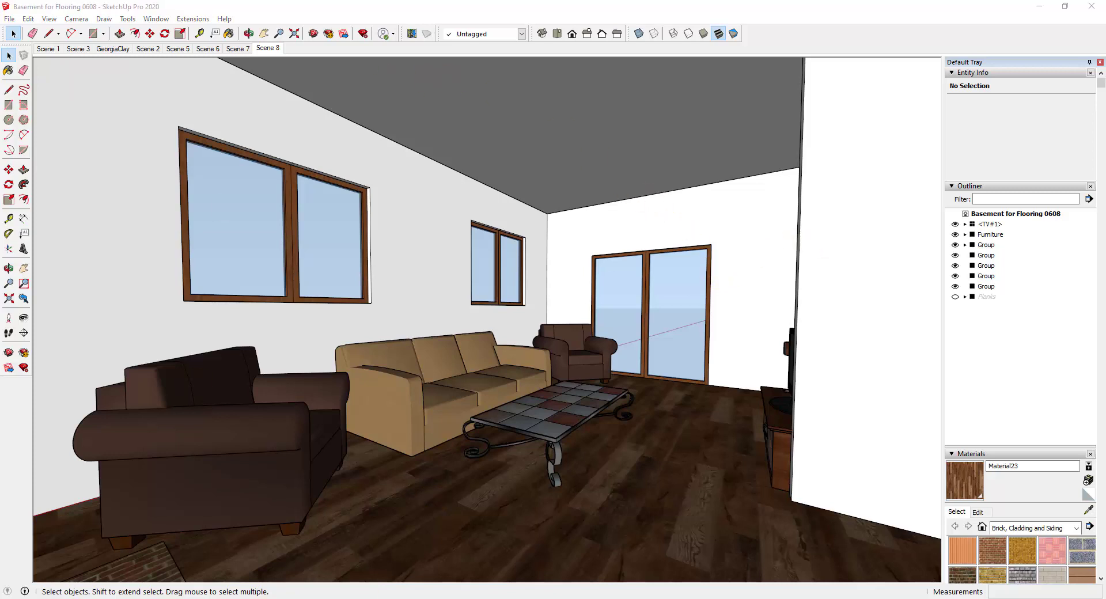
# - Switch to Lumion and create a new project from the grassy plain template with hills in the background
pyautogui.click(643, 22)
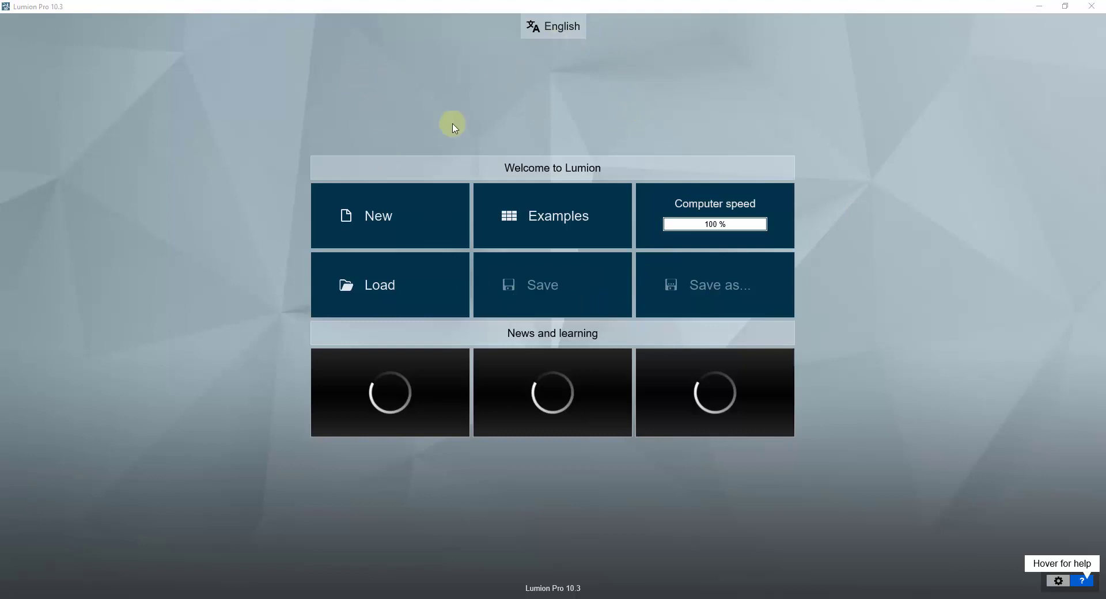
pyautogui.click(383, 222)
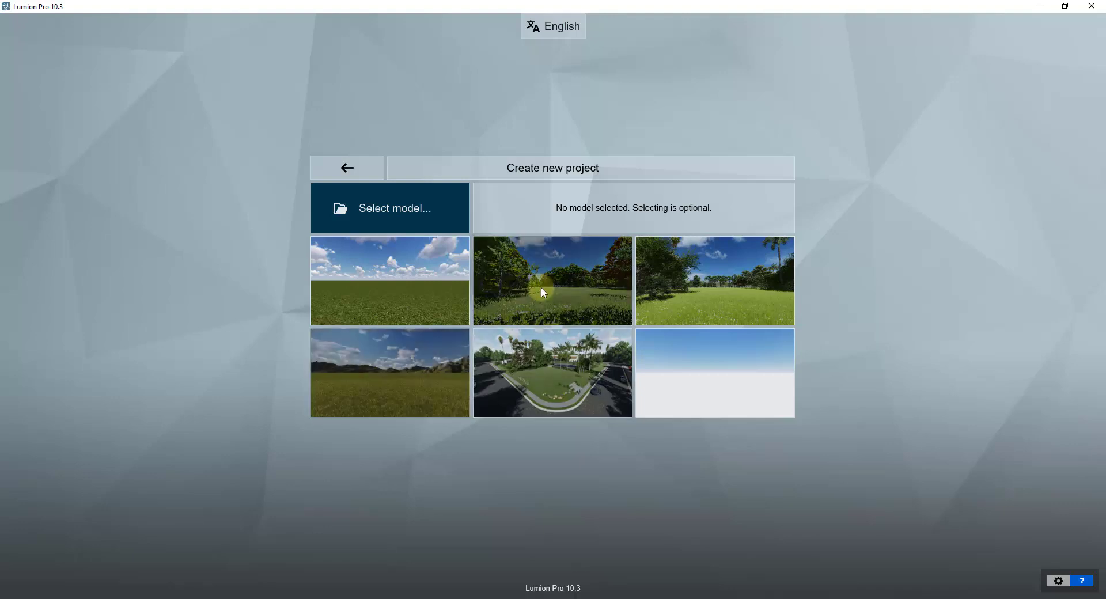
pyautogui.click(395, 378)
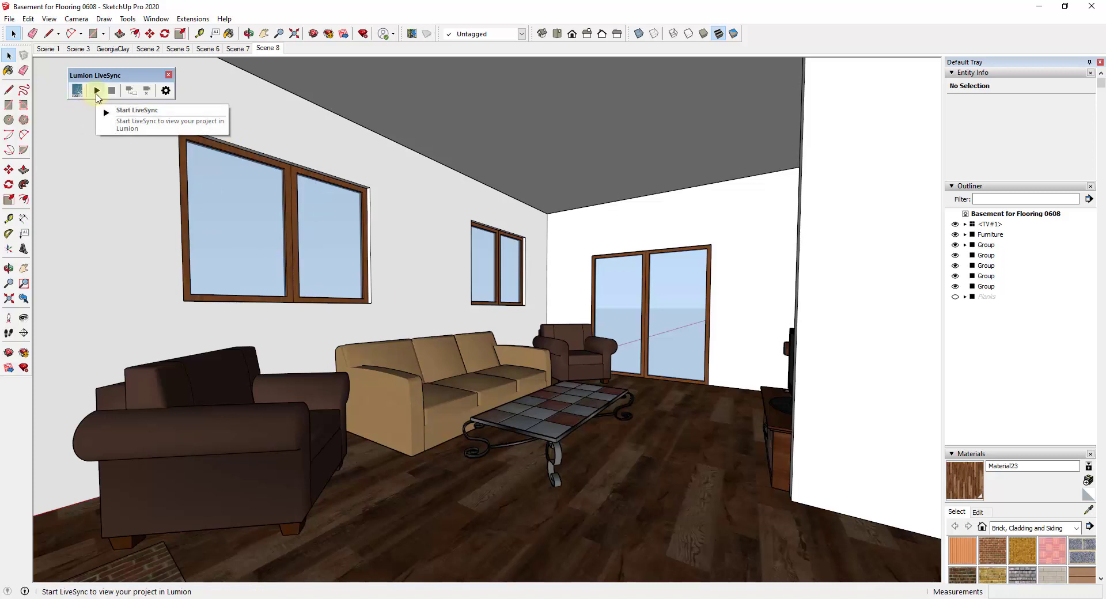
# - Start LiveSync in SketchUp to bring the basement model into the Lumion scene
pyautogui.click(96, 92)
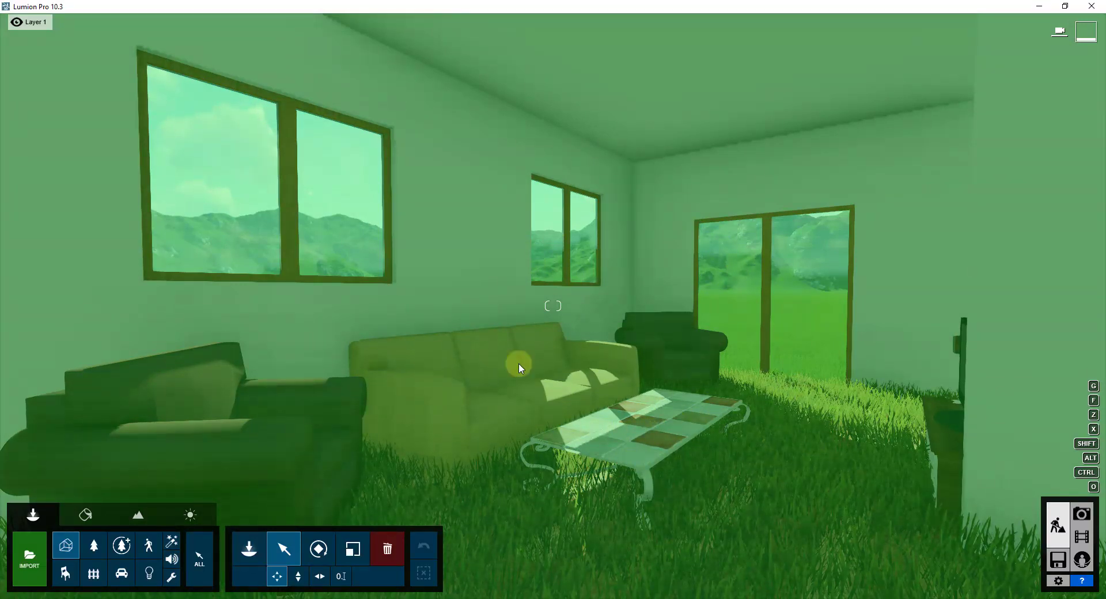
pyautogui.click(660, 429)
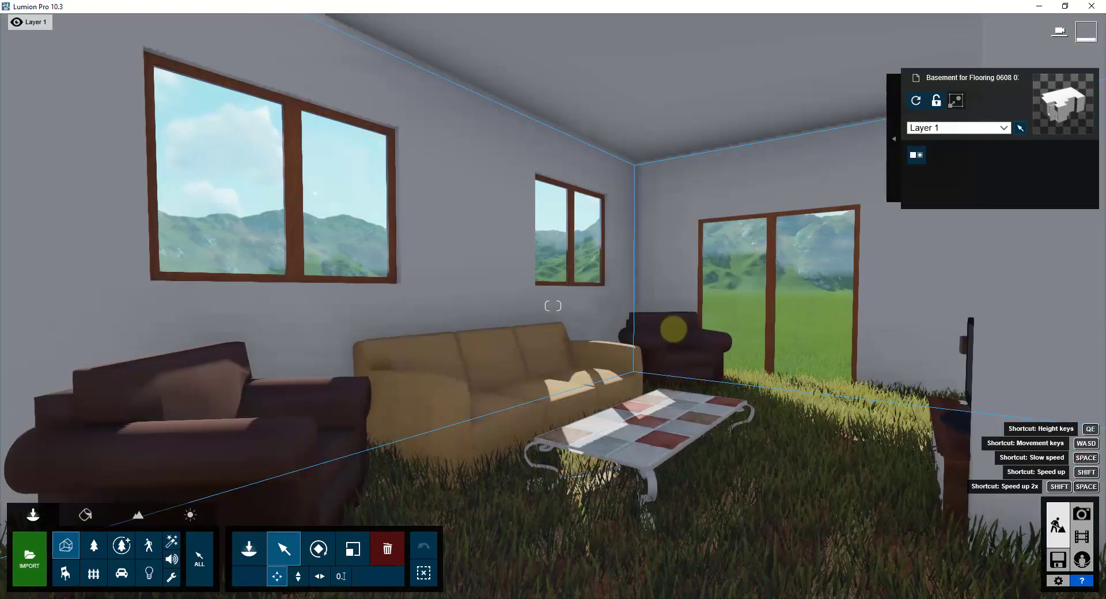
pyautogui.moveTo(617, 329); pyautogui.dragTo(619, 306, button='right')
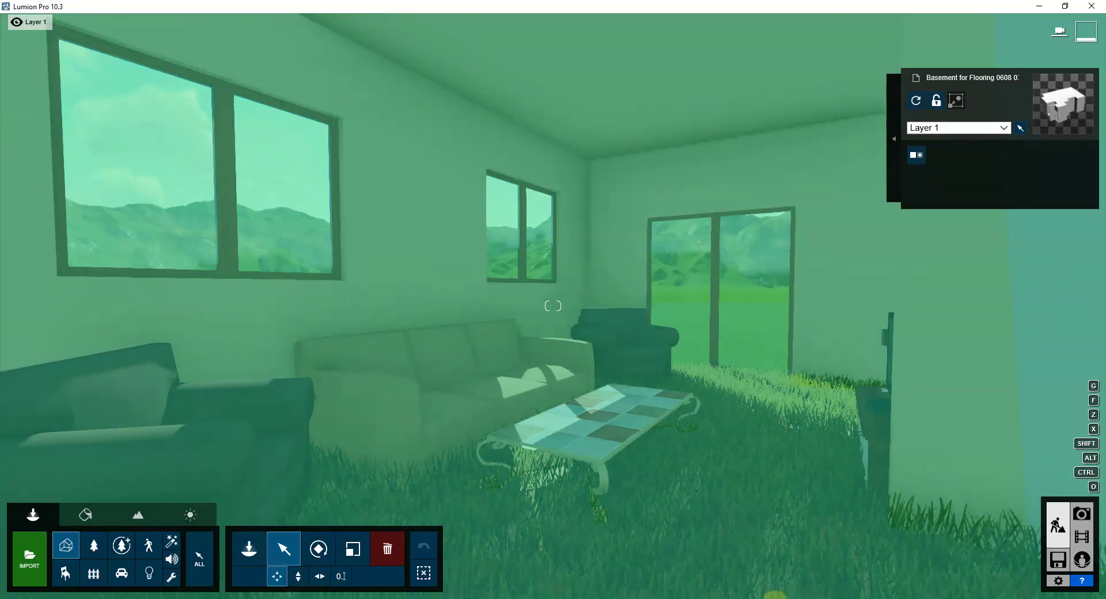
# - Stop camera synchronization in SketchUp's LiveSync and return to Lumion
pyautogui.click(774, 597)
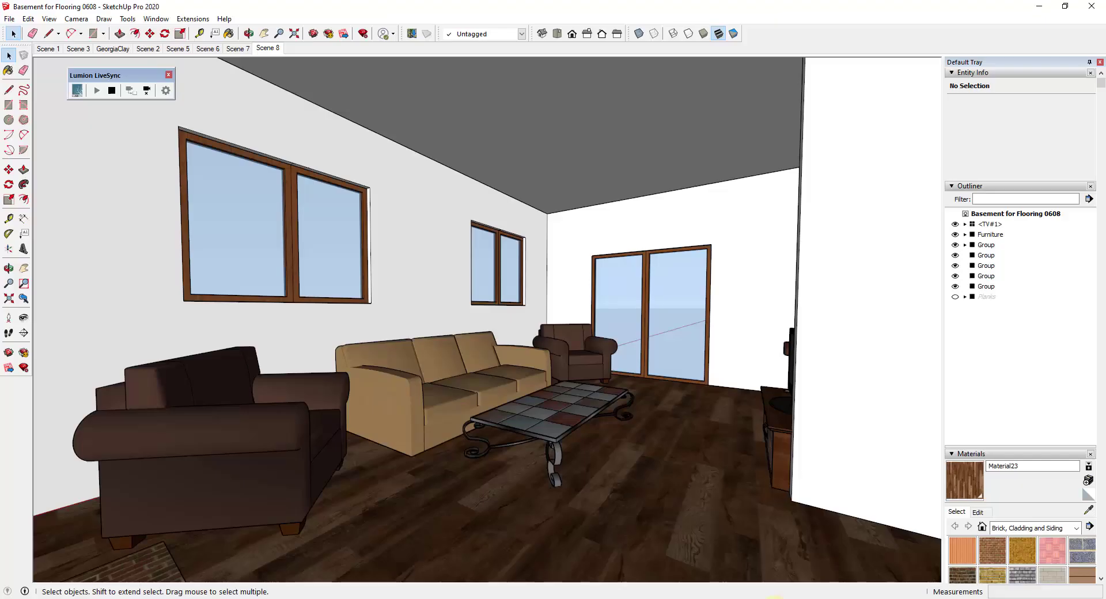
pyautogui.click(145, 95)
pyautogui.hotkey('alt', 'Tab')
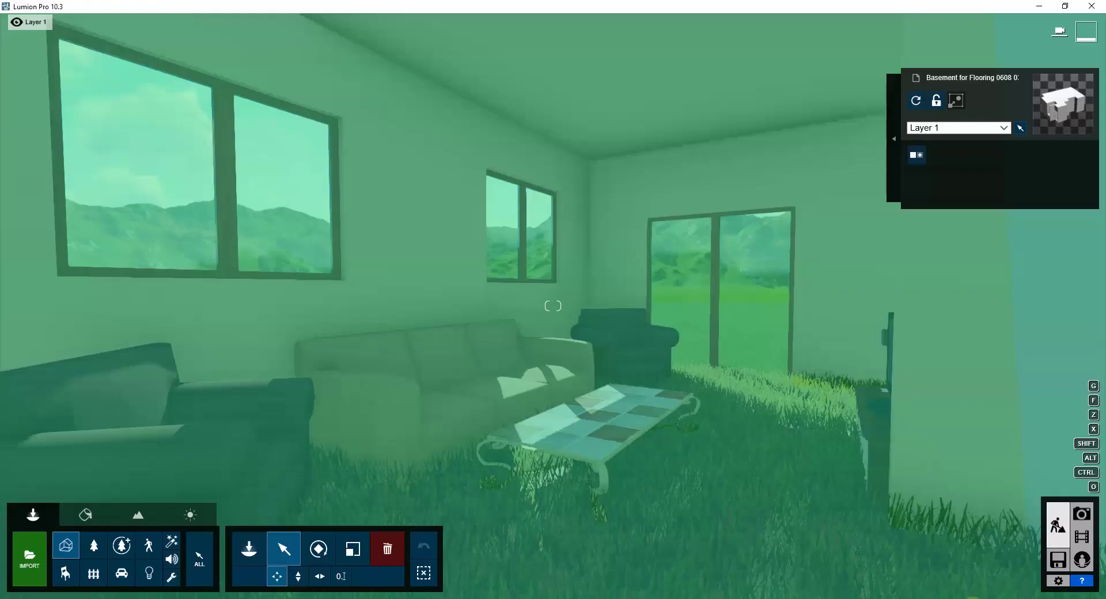
# - Raise the imported basement model slightly above the terrain
pyautogui.press('s')
pyautogui.moveTo(684, 372); pyautogui.dragTo(599, 434, button='right')
pyautogui.press('w')
pyautogui.press('s')
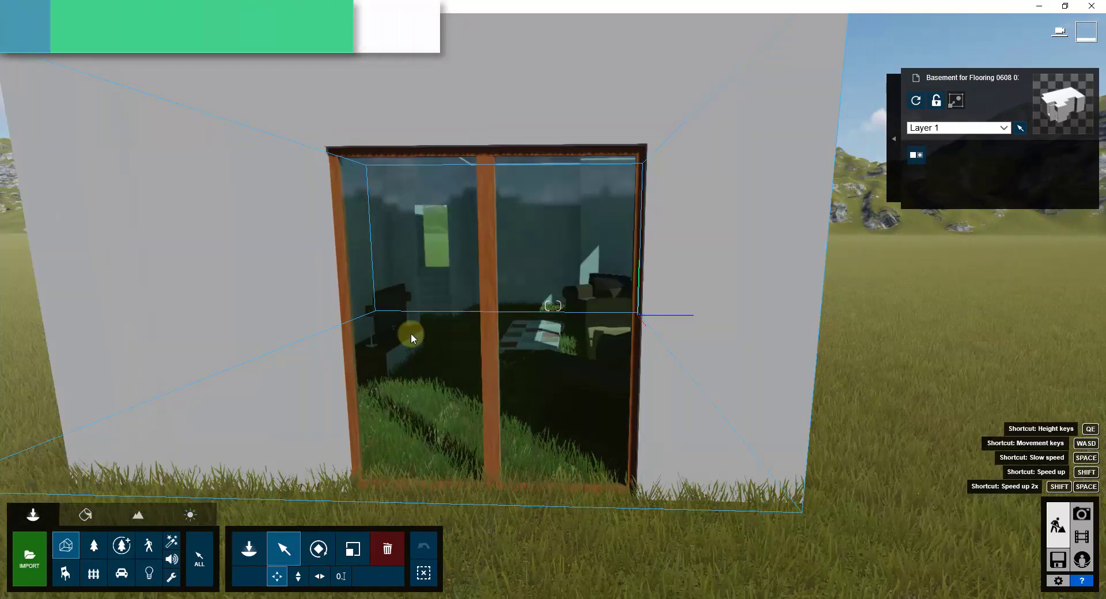
pyautogui.moveTo(629, 316)
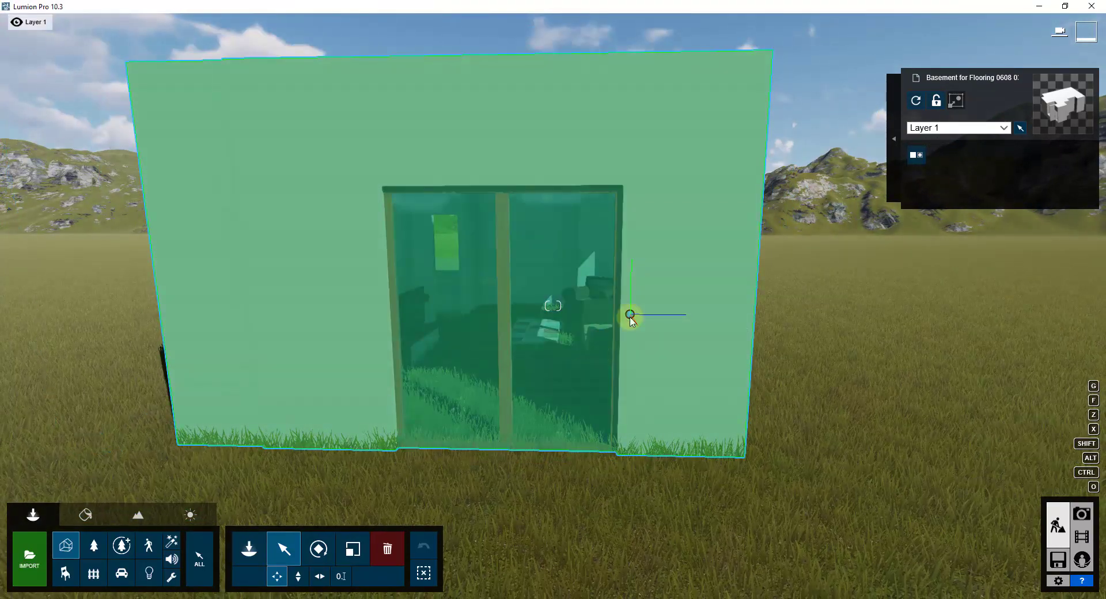
pyautogui.press('h')
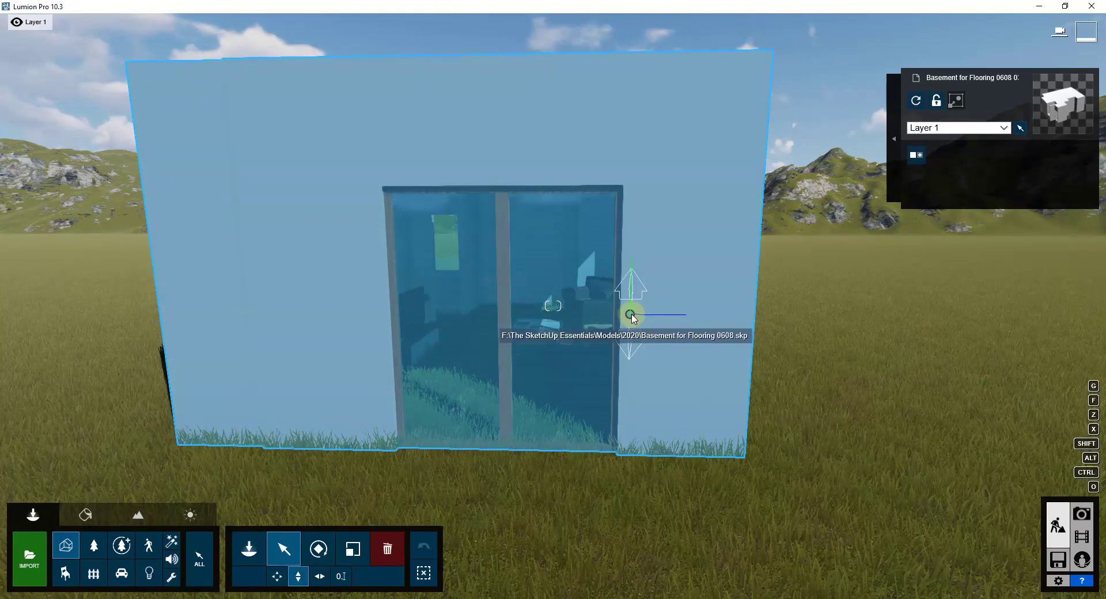
pyautogui.moveTo(630, 315); pyautogui.dragTo(634, 311)
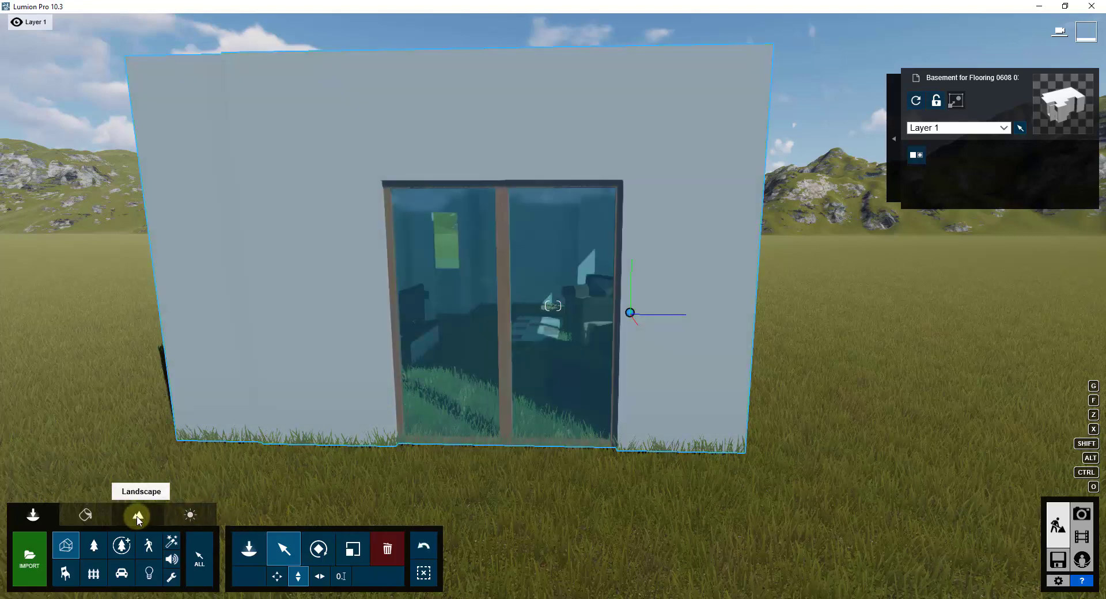
# - Paint the landscape under and around the building with the gravel ground texture to clear the grass from the floor
pyautogui.click(139, 517)
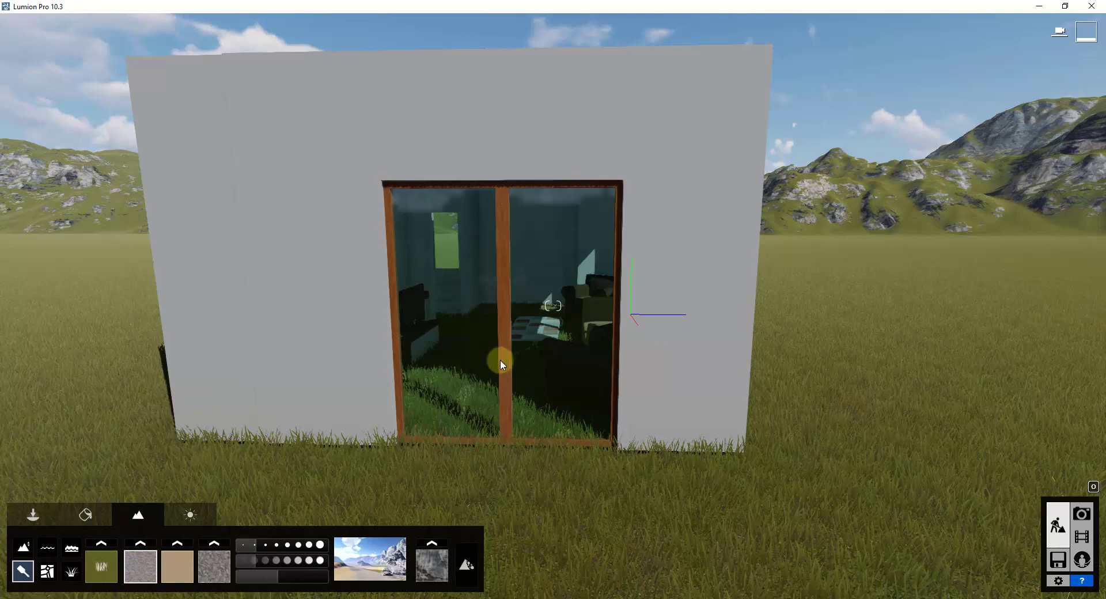
pyautogui.moveTo(499, 392); pyautogui.dragTo(476, 393)
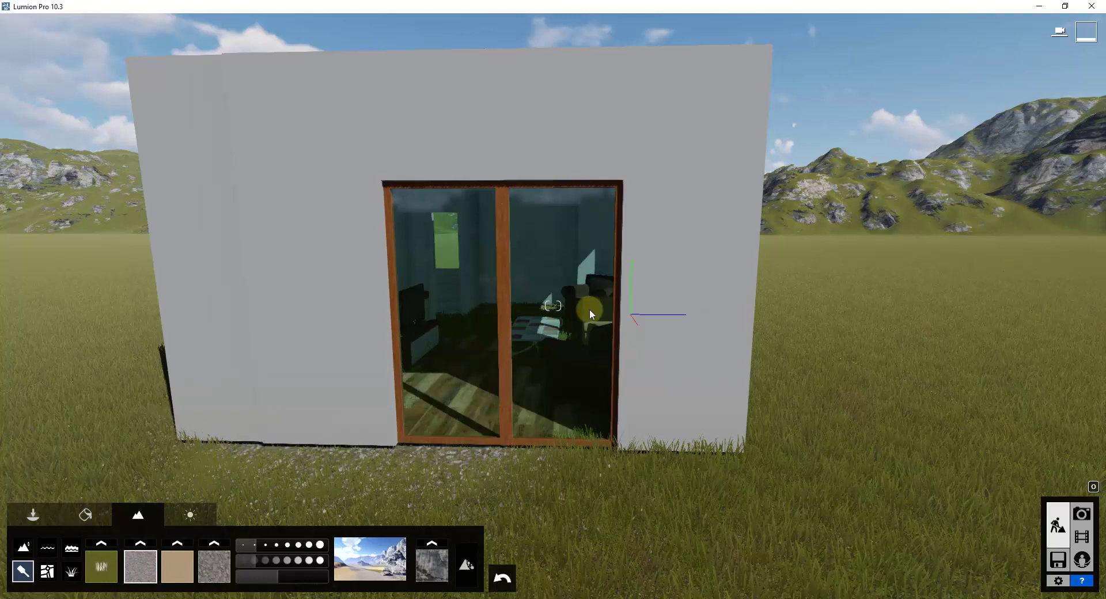
pyautogui.moveTo(611, 344); pyautogui.dragTo(589, 313)
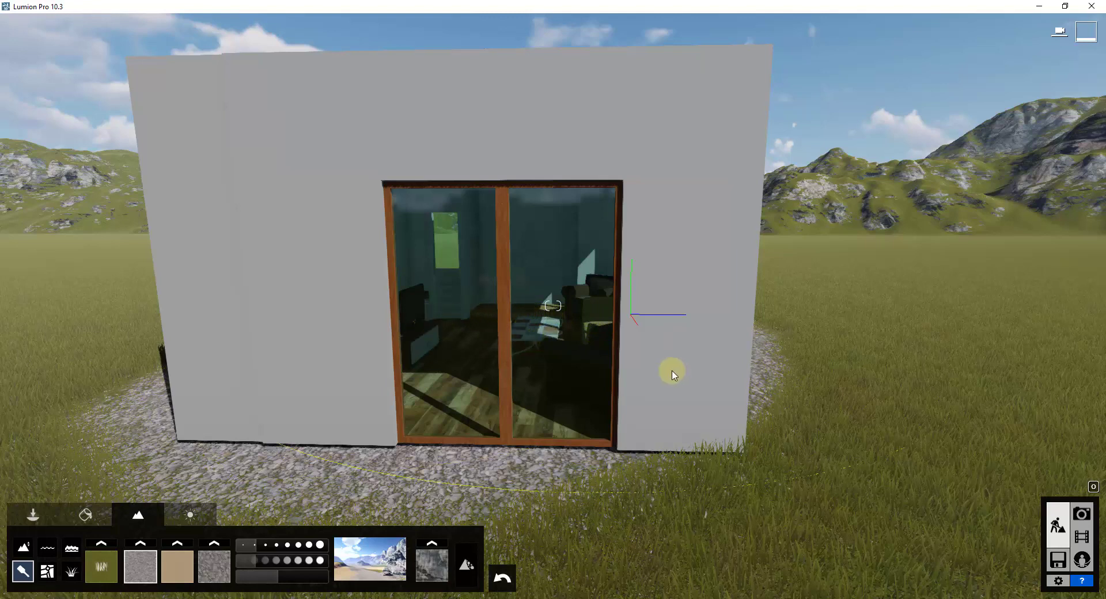
pyautogui.moveTo(664, 370)
pyautogui.mouseDown()
pyautogui.moveTo(542, 358)
pyautogui.moveTo(559, 423)
pyautogui.moveTo(531, 472)
pyautogui.mouseUp()
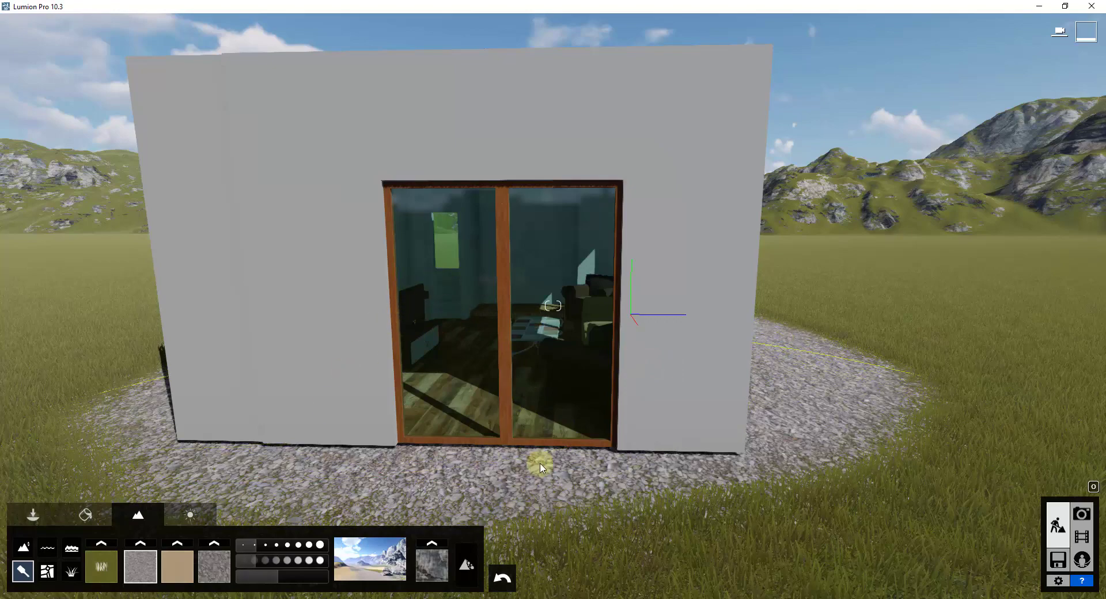
# - Switch to SketchUp, hide the Furniture group, and return to the synced room in Lumion
pyautogui.moveTo(612, 394); pyautogui.dragTo(618, 356, button='right')
pyautogui.press('w')
pyautogui.press('s')
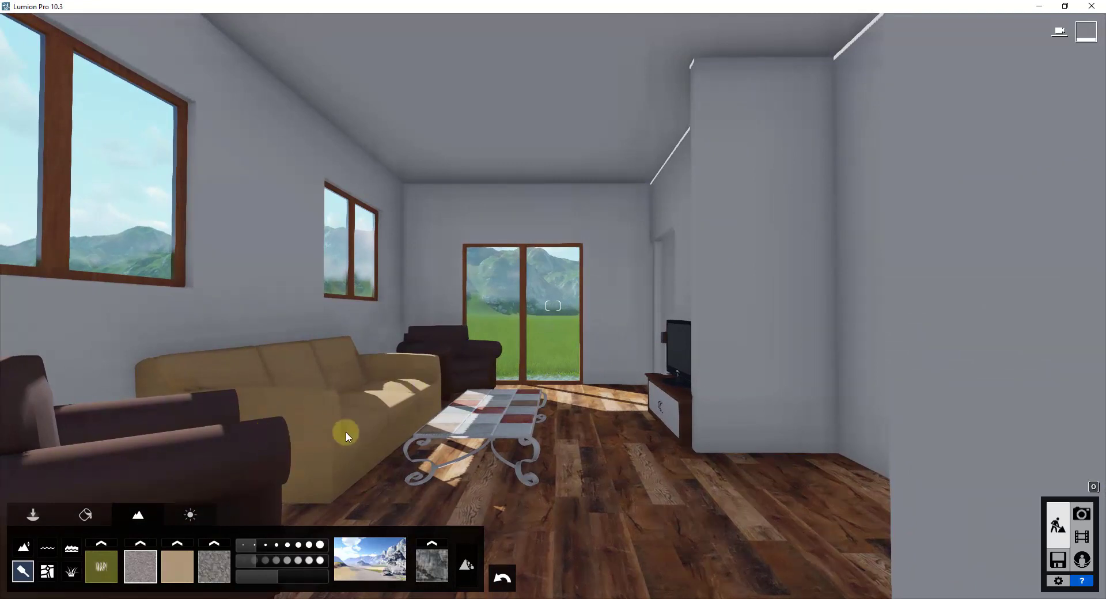
pyautogui.moveTo(612, 407)
pyautogui.mouseDown(button='right')
pyautogui.moveTo(602, 407)
pyautogui.moveTo(612, 407)
pyautogui.mouseUp(button='right')
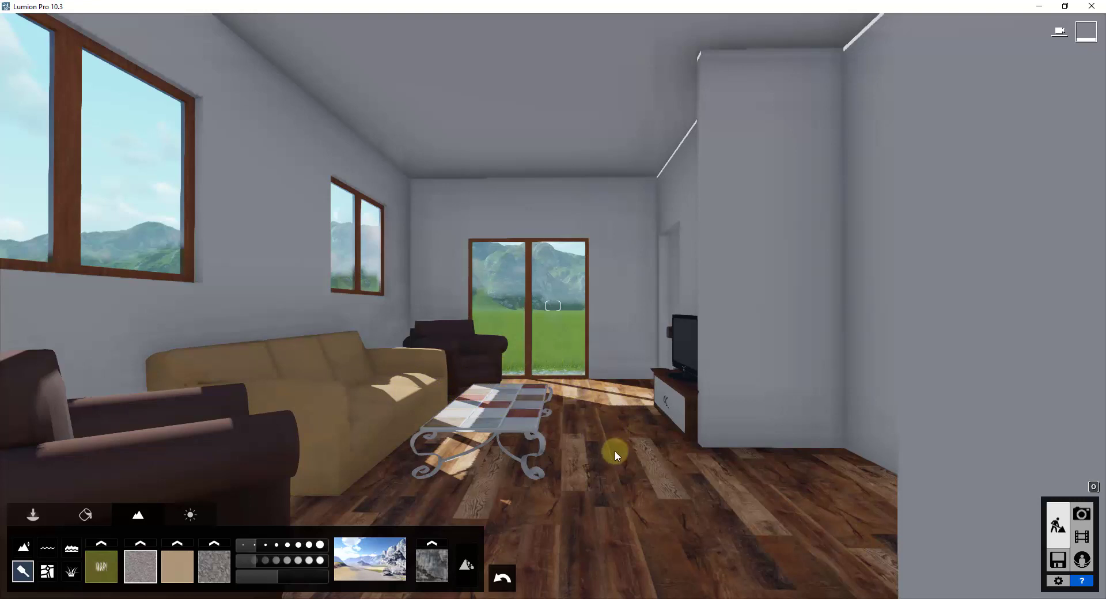
pyautogui.click(730, 593)
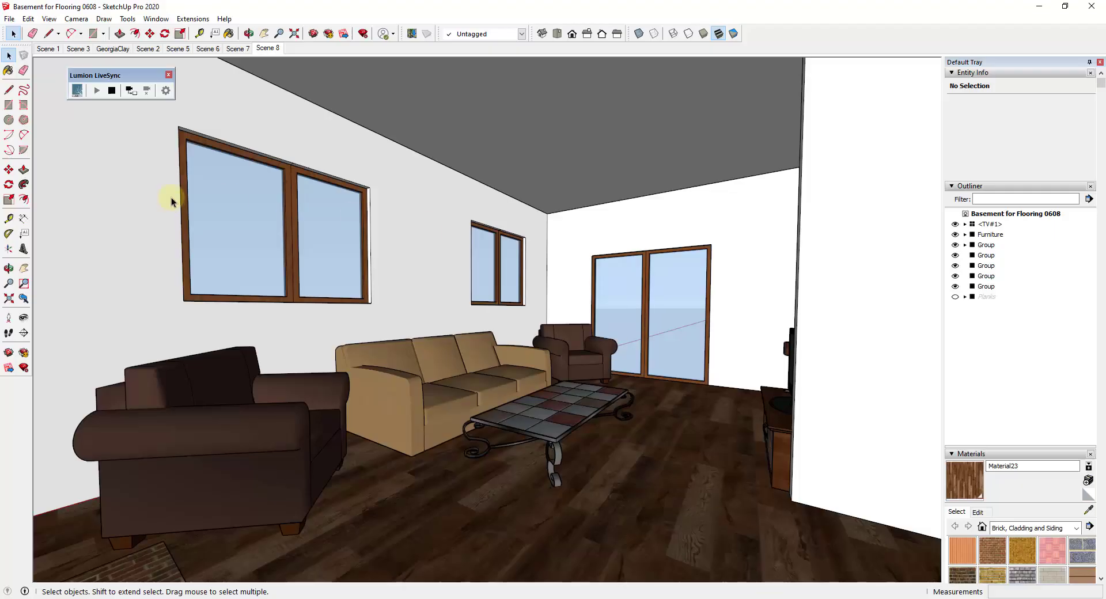
pyautogui.click(436, 401)
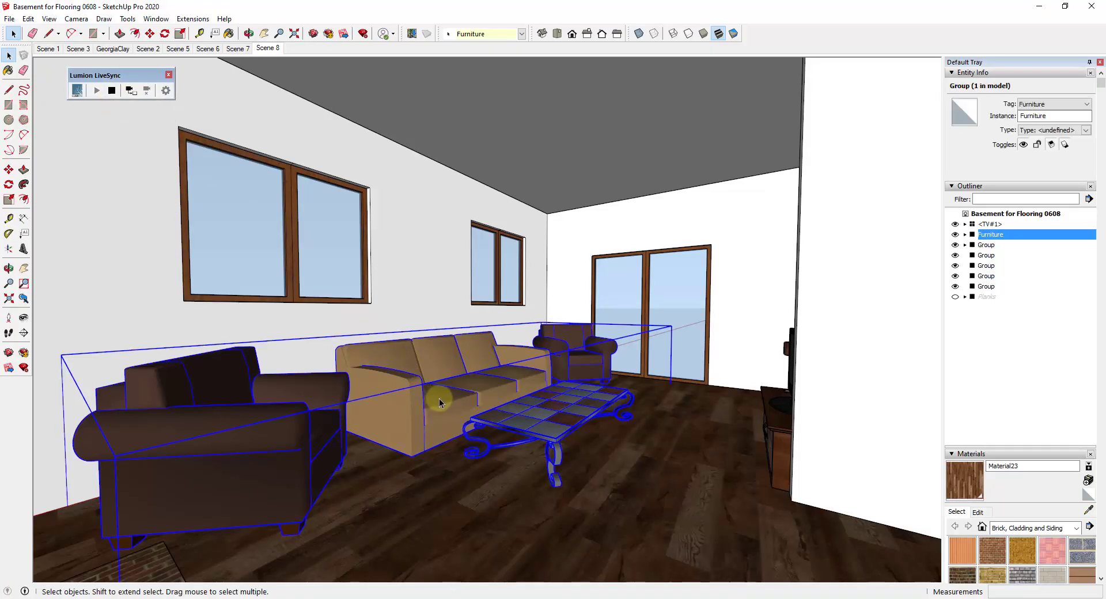
pyautogui.rightClick(439, 402)
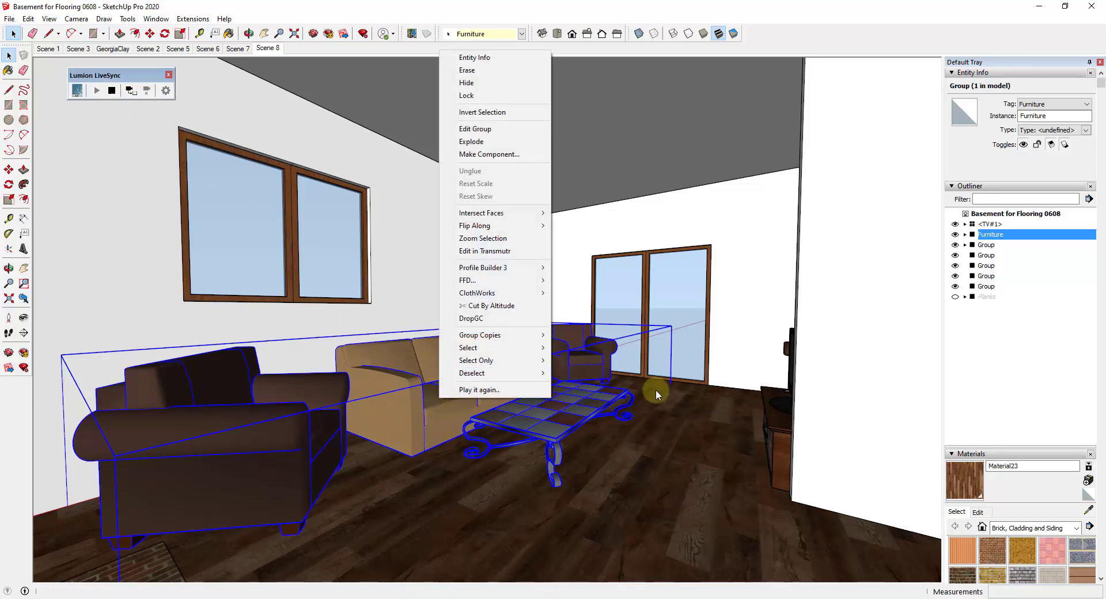
pyautogui.click(469, 82)
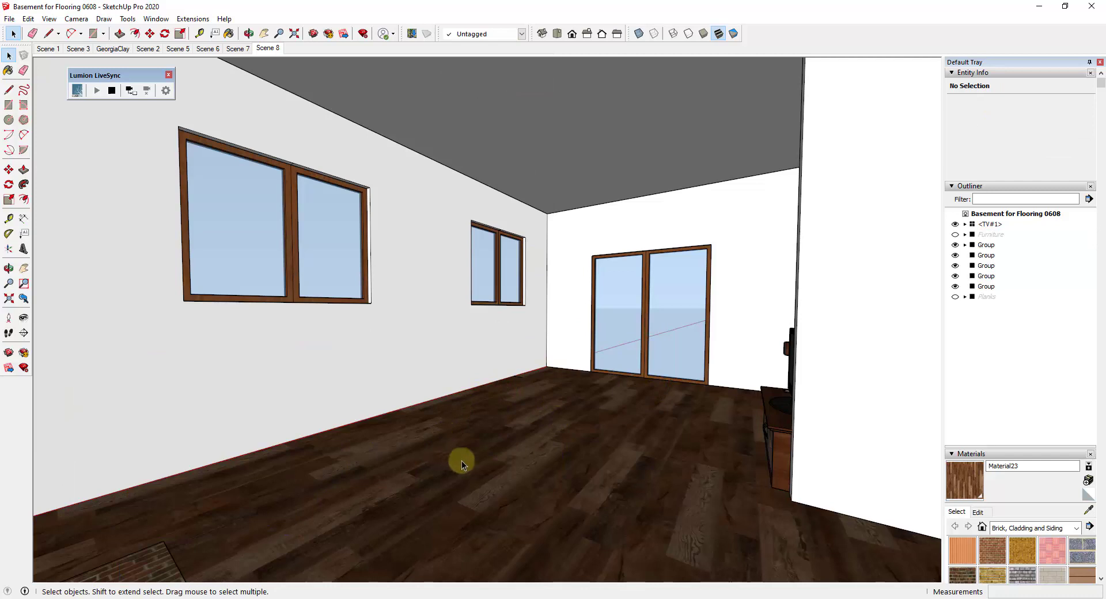
pyautogui.click(97, 93)
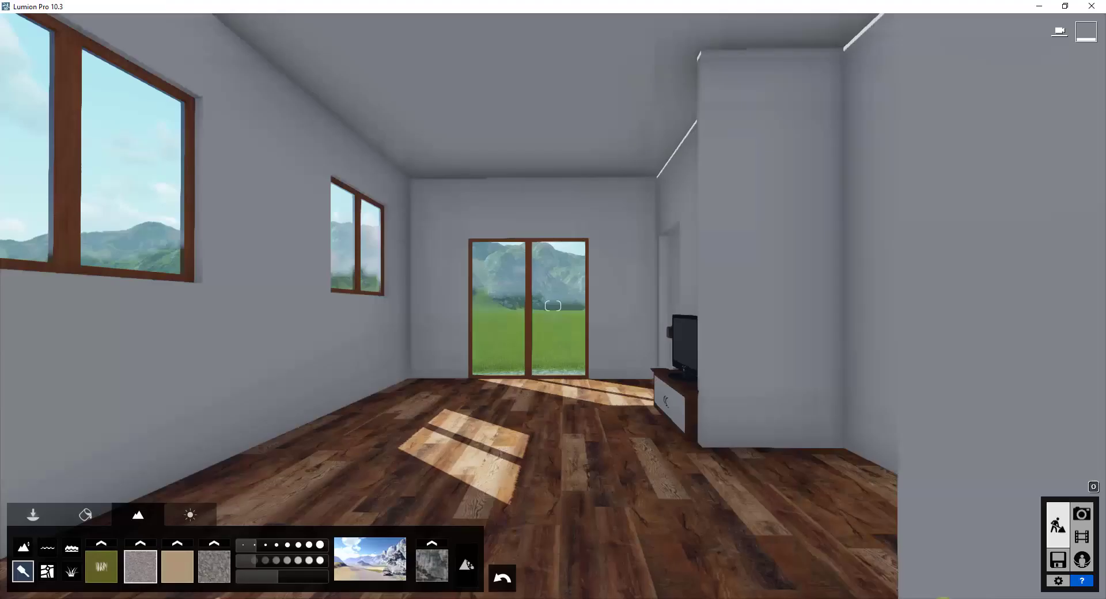
pyautogui.click(441, 348)
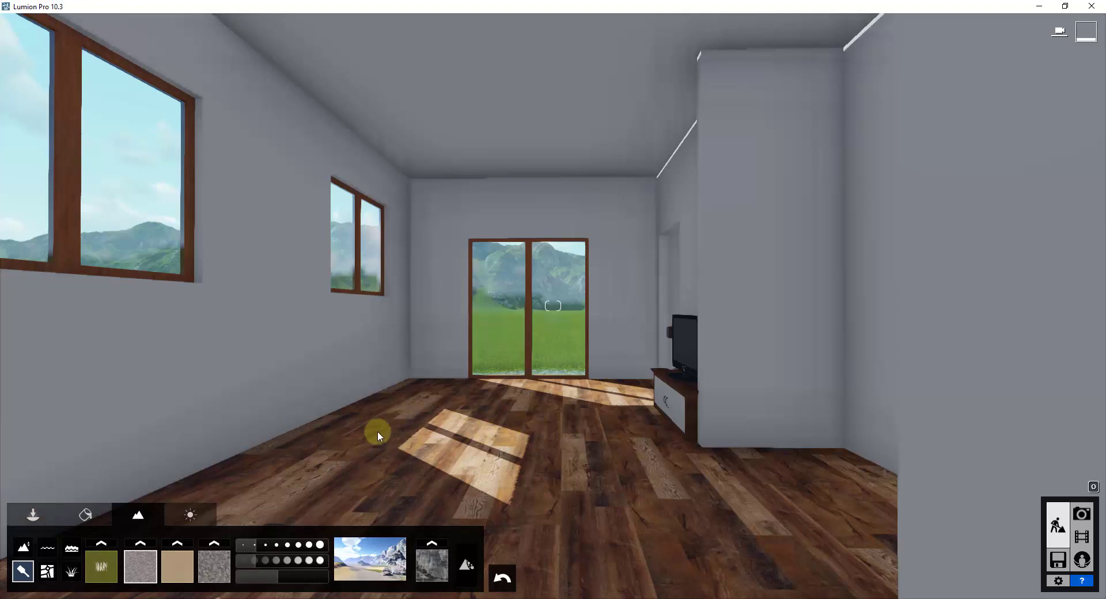
# - Furnish the living room with Lumion objects: a wing chair, a sofa, an armchair and the CoffeeTable 032
pyautogui.click(31, 514)
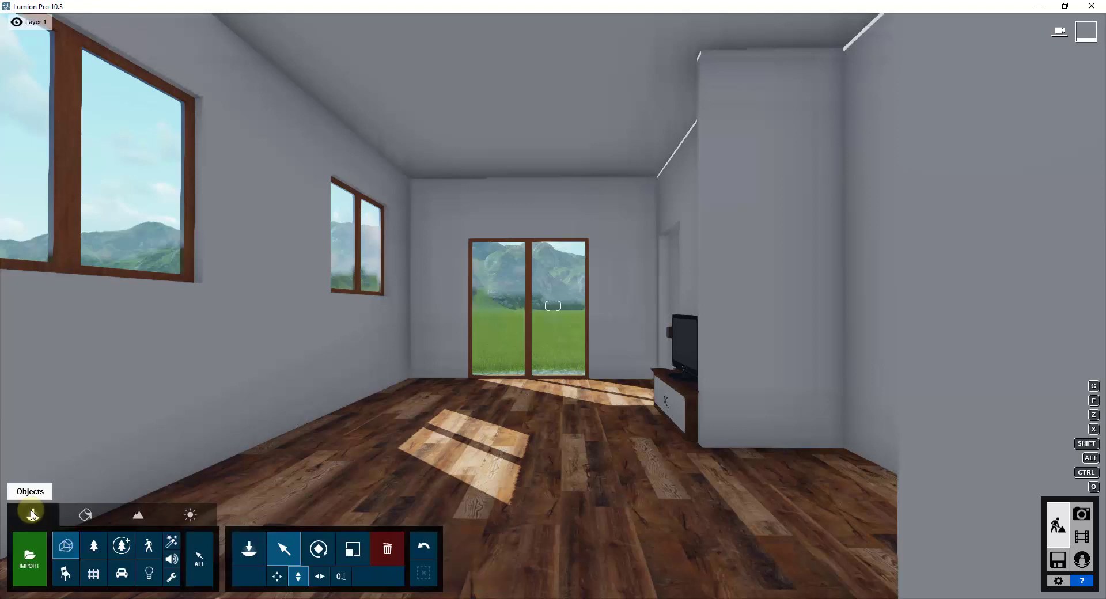
pyautogui.click(242, 556)
pyautogui.click(64, 545)
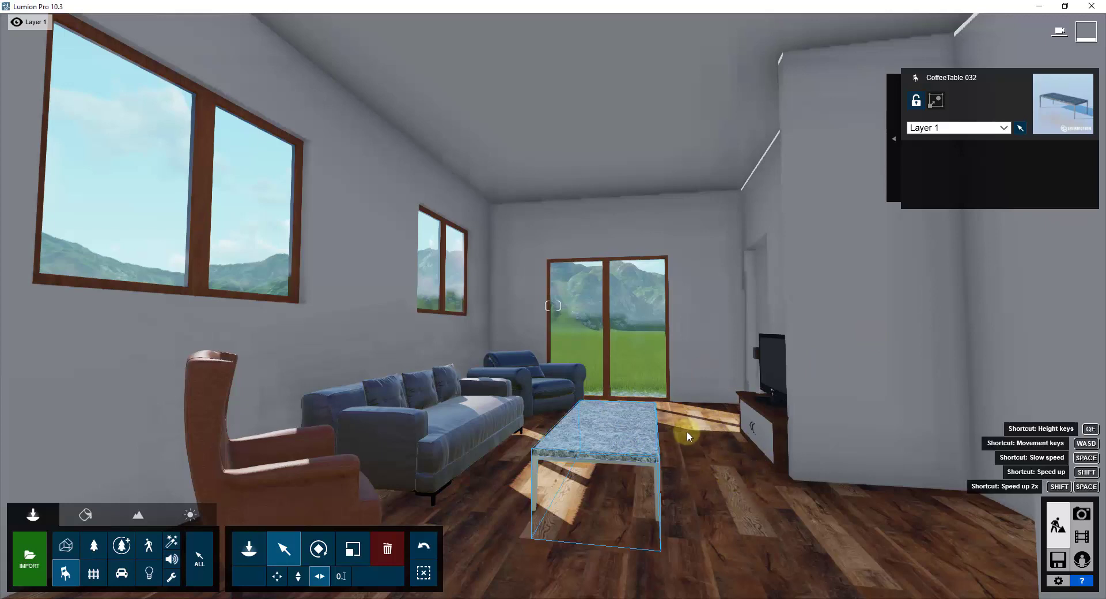
# - Switch to Photo mode and frame a view across the living room toward the glass door
pyautogui.click(1083, 514)
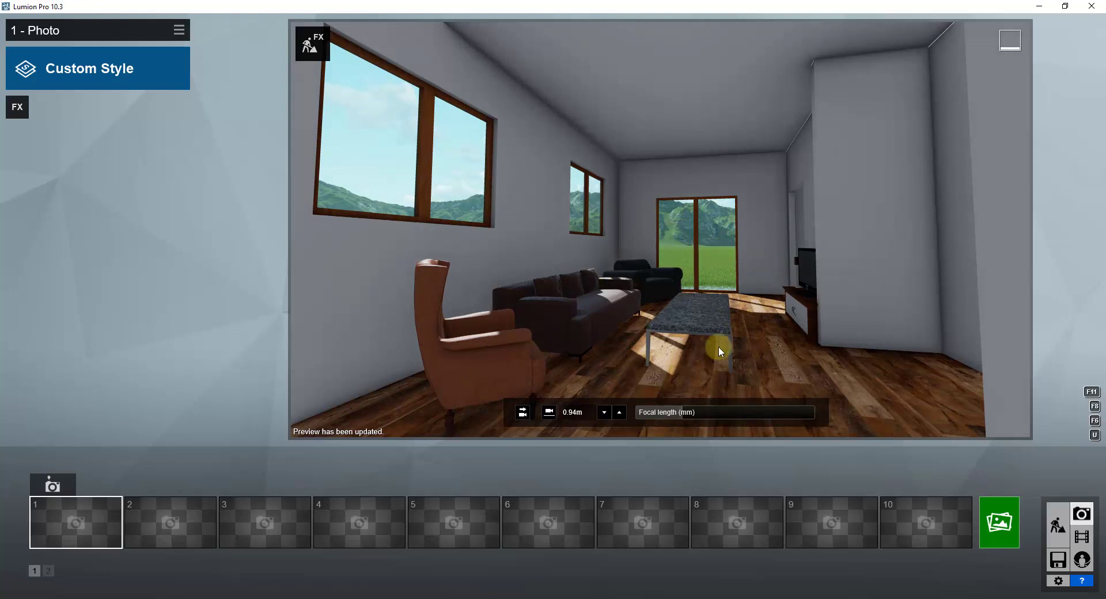
pyautogui.scroll(3, 743, 320)
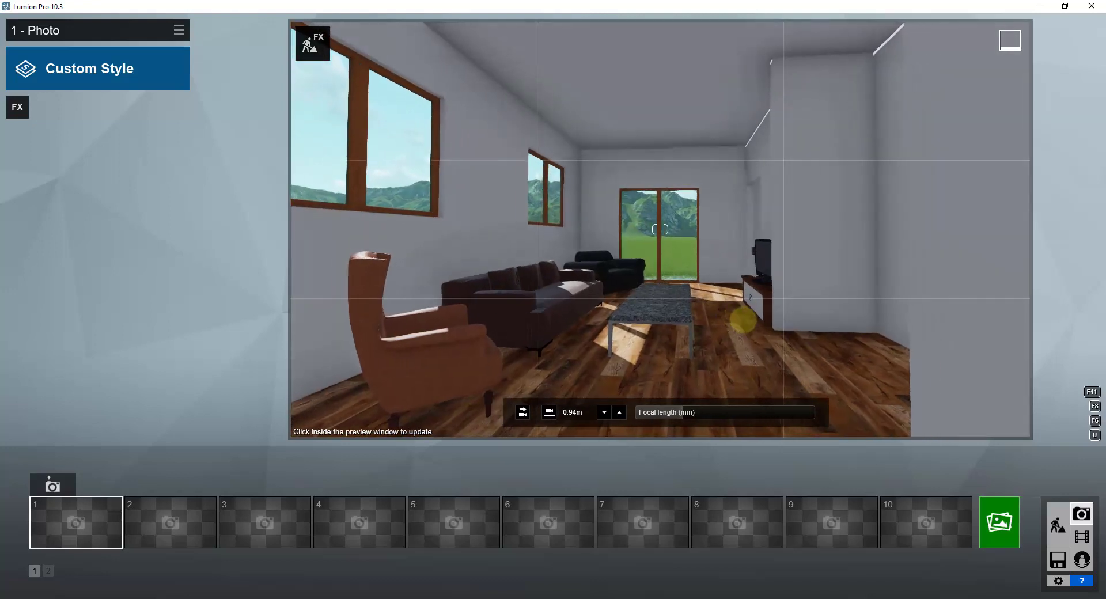
pyautogui.press('d')
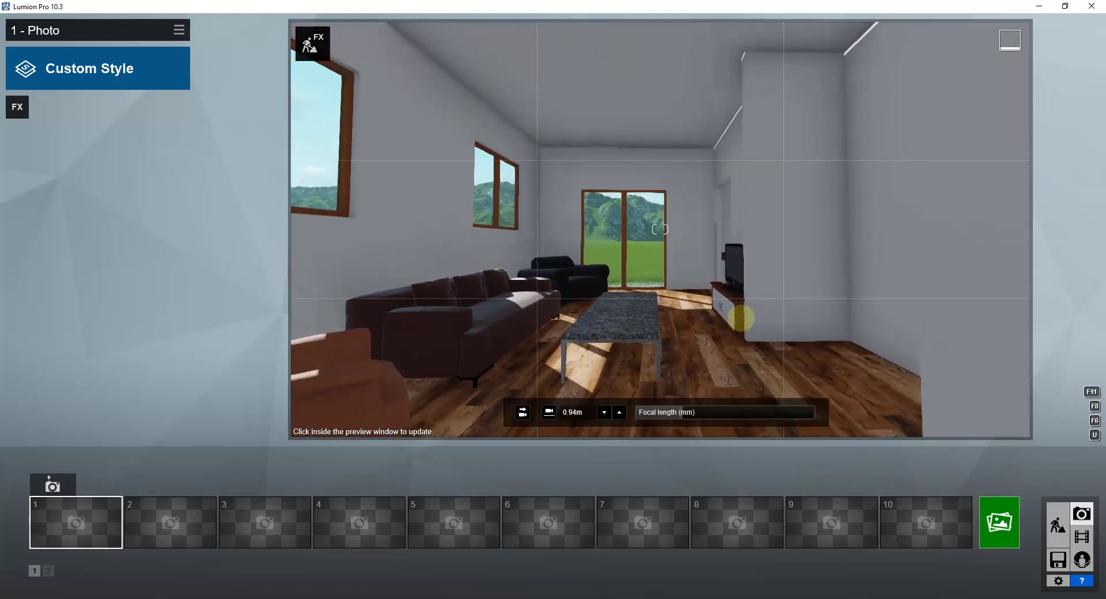
pyautogui.press('a')
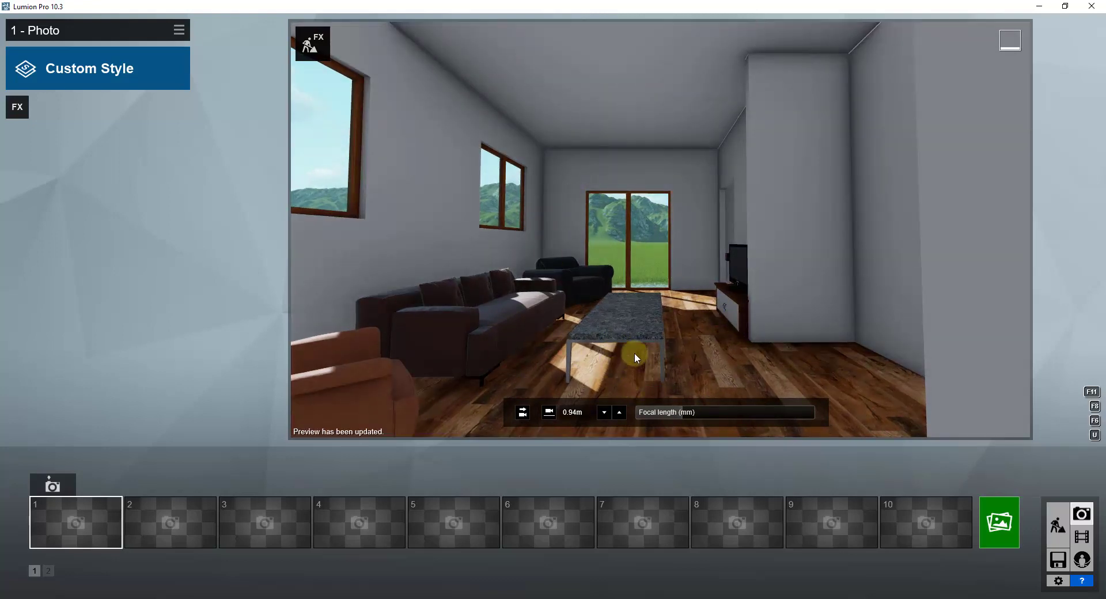
pyautogui.moveTo(641, 351); pyautogui.dragTo(701, 317, button='right')
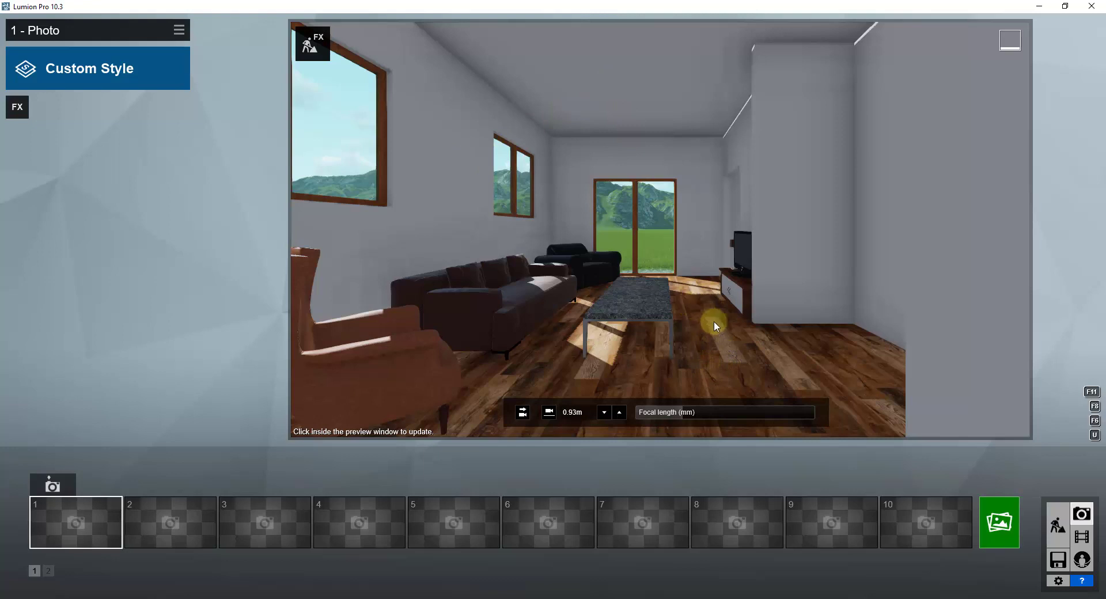
# - Return to Build mode and assign the Standard material to the living room's wood floor
pyautogui.click(1055, 525)
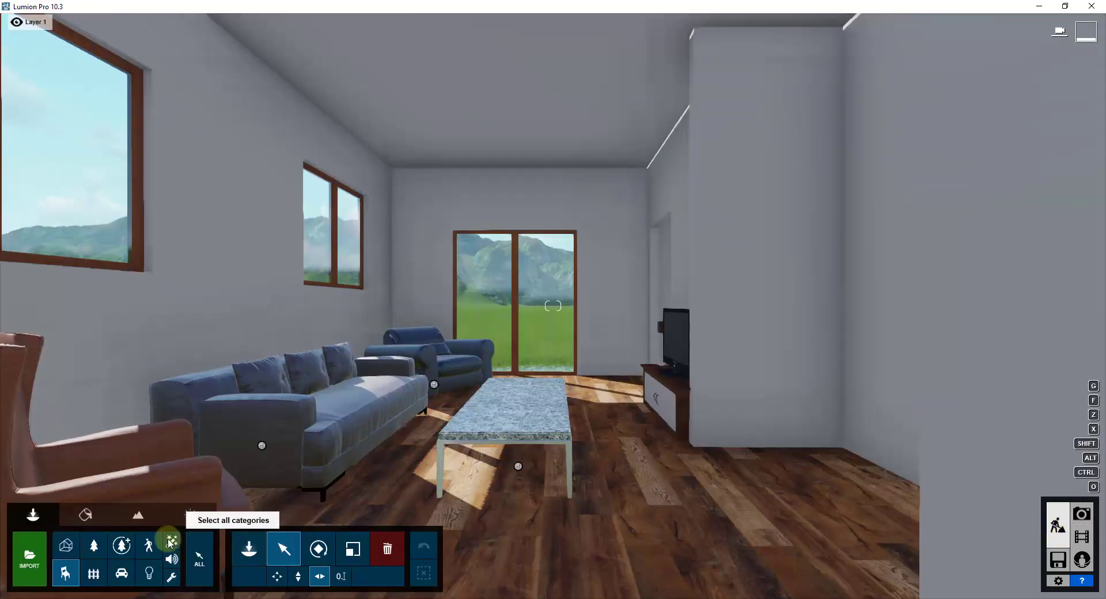
pyautogui.click(81, 516)
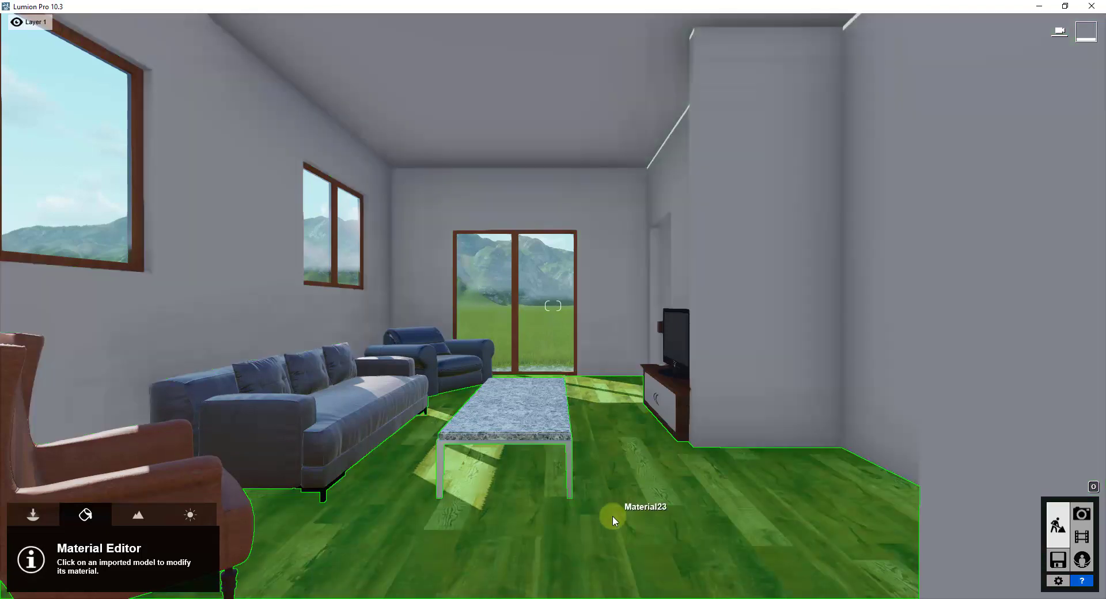
pyautogui.click(613, 520)
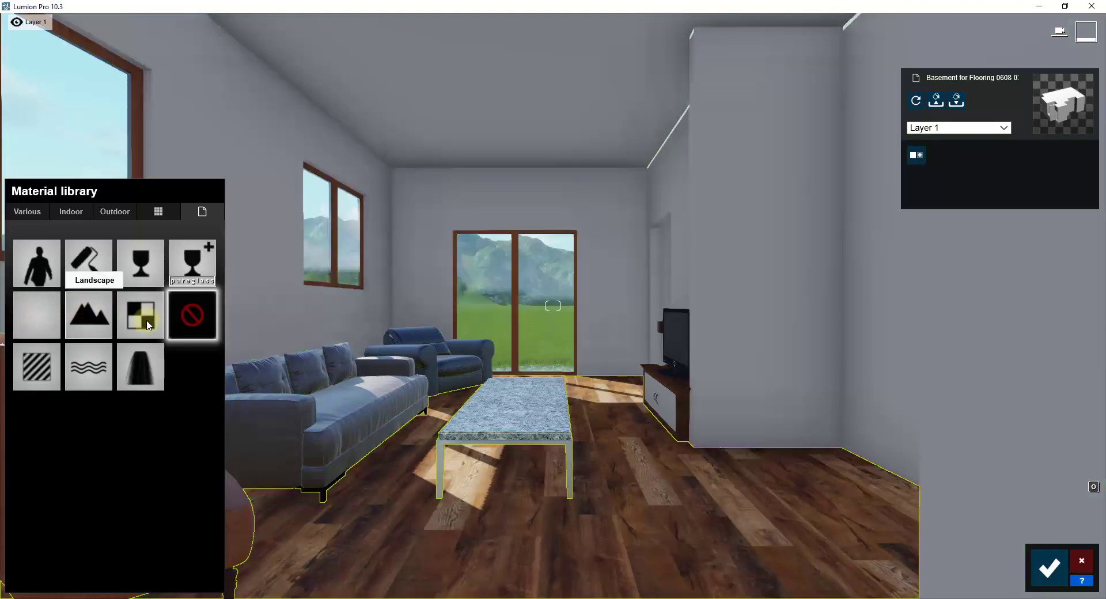
pyautogui.click(38, 377)
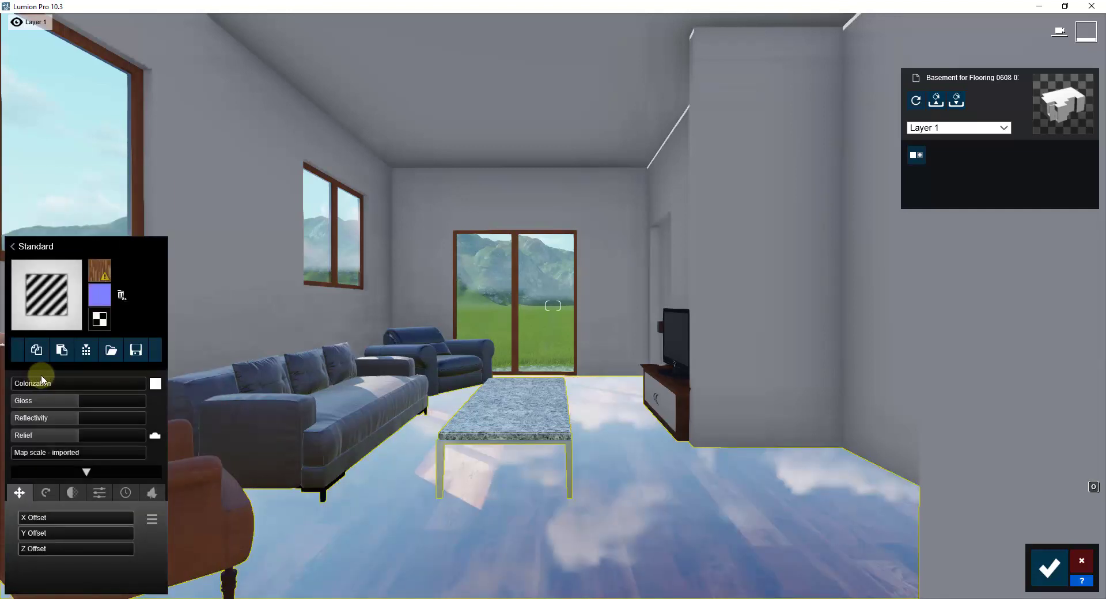
pyautogui.moveTo(99, 271)
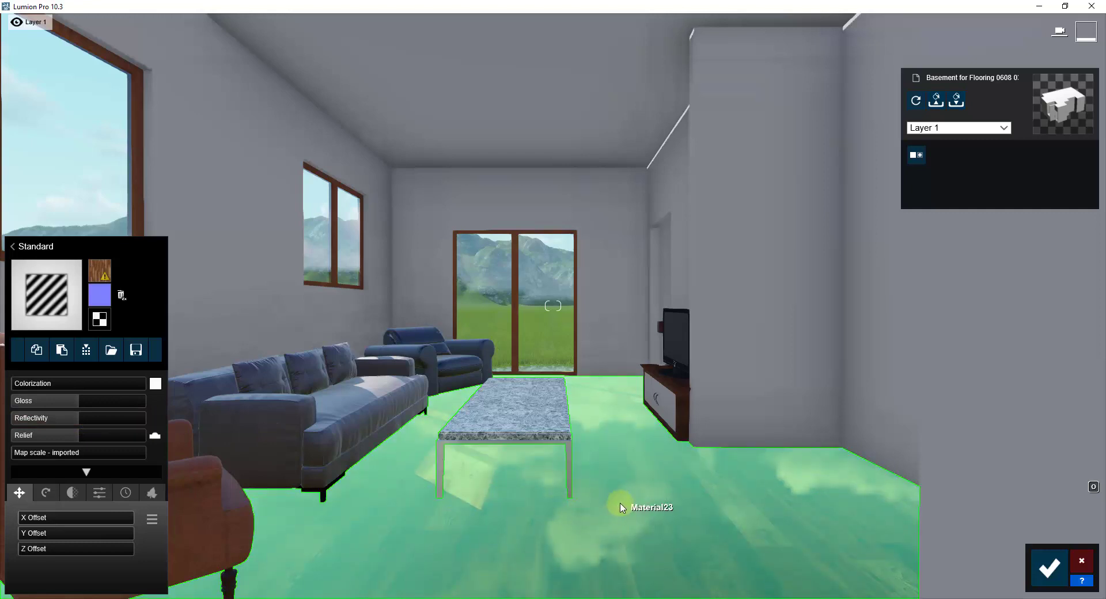
pyautogui.click(501, 496)
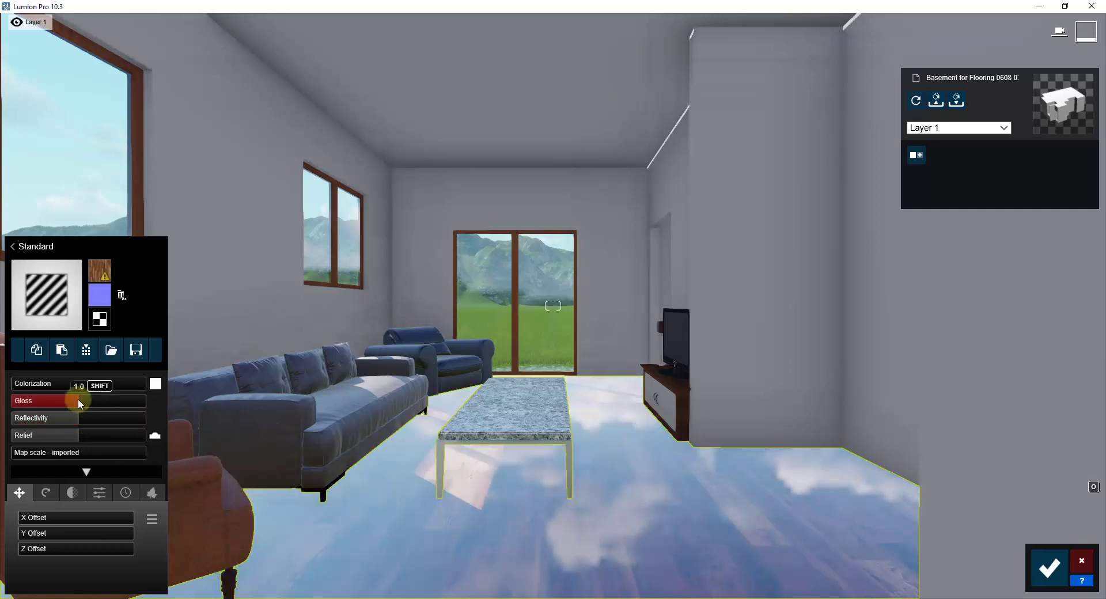
# - Lower the wood floor's gloss to 0.1 and reduce its reflectivity to weaken the sky reflections
pyautogui.moveTo(77, 399); pyautogui.dragTo(128, 404)
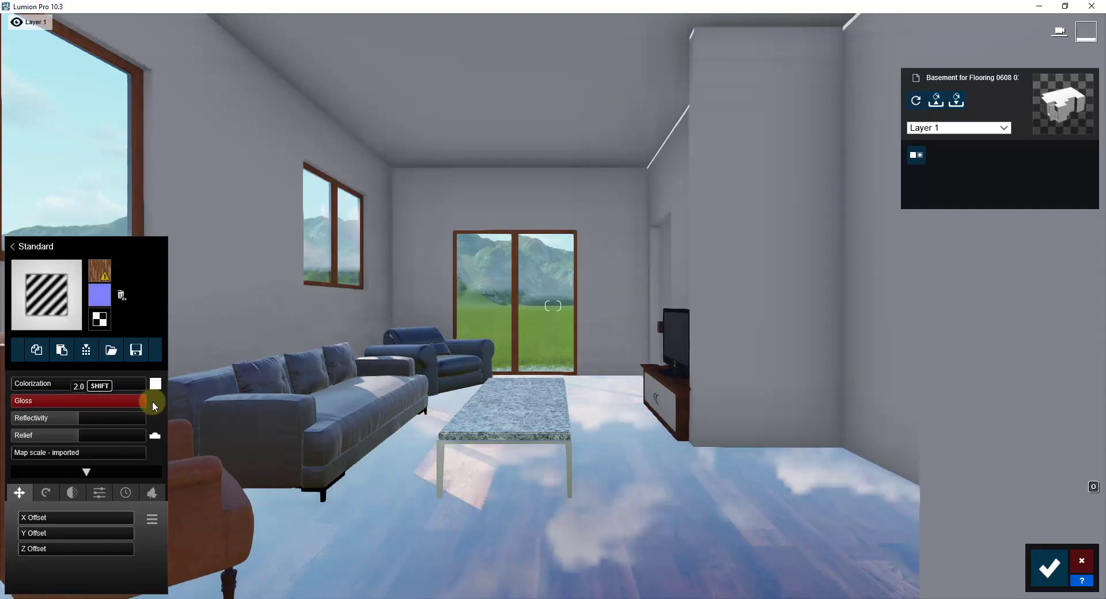
pyautogui.moveTo(153, 401); pyautogui.dragTo(20, 406)
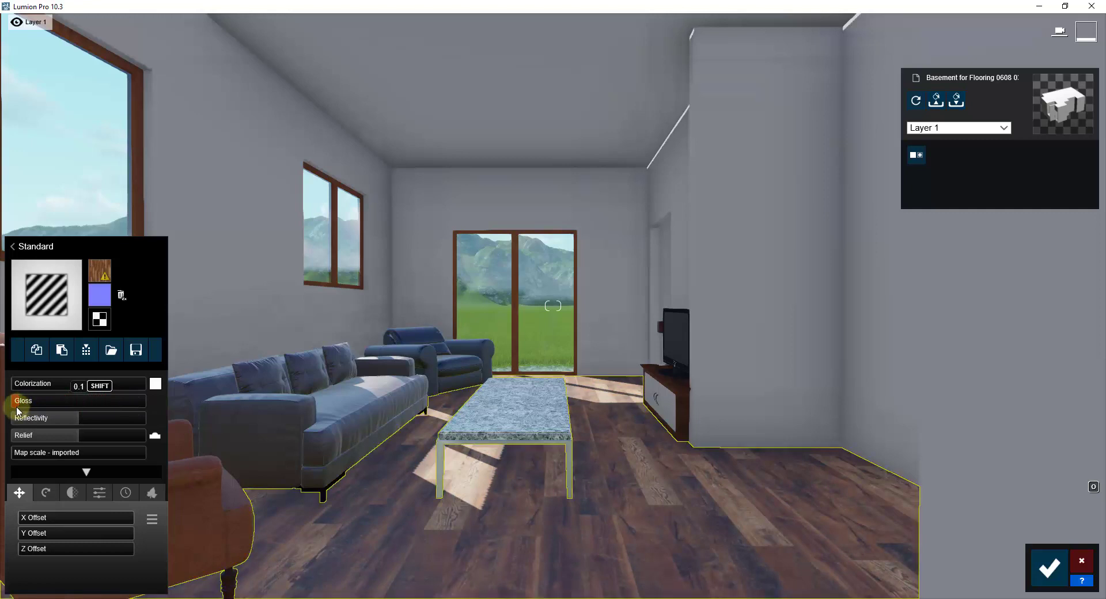
pyautogui.moveTo(77, 420)
pyautogui.mouseDown()
pyautogui.moveTo(37, 419)
pyautogui.moveTo(109, 417)
pyautogui.moveTo(58, 421)
pyautogui.mouseUp()
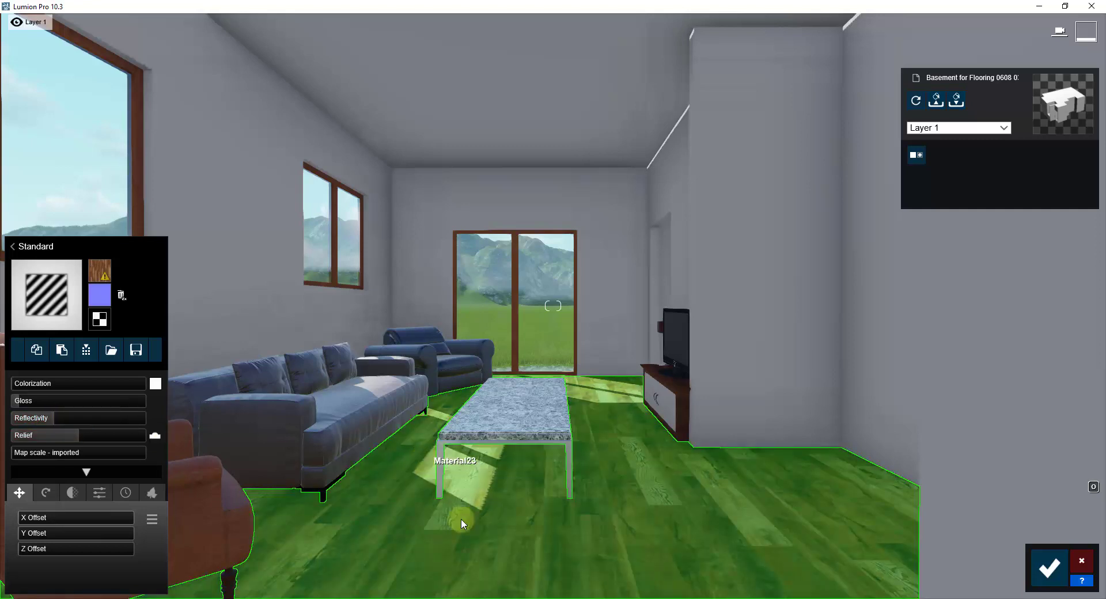
pyautogui.moveTo(65, 422)
pyautogui.mouseDown()
pyautogui.moveTo(164, 415)
pyautogui.moveTo(46, 413)
pyautogui.moveTo(31, 424)
pyautogui.moveTo(58, 417)
pyautogui.moveTo(46, 420)
pyautogui.mouseUp()
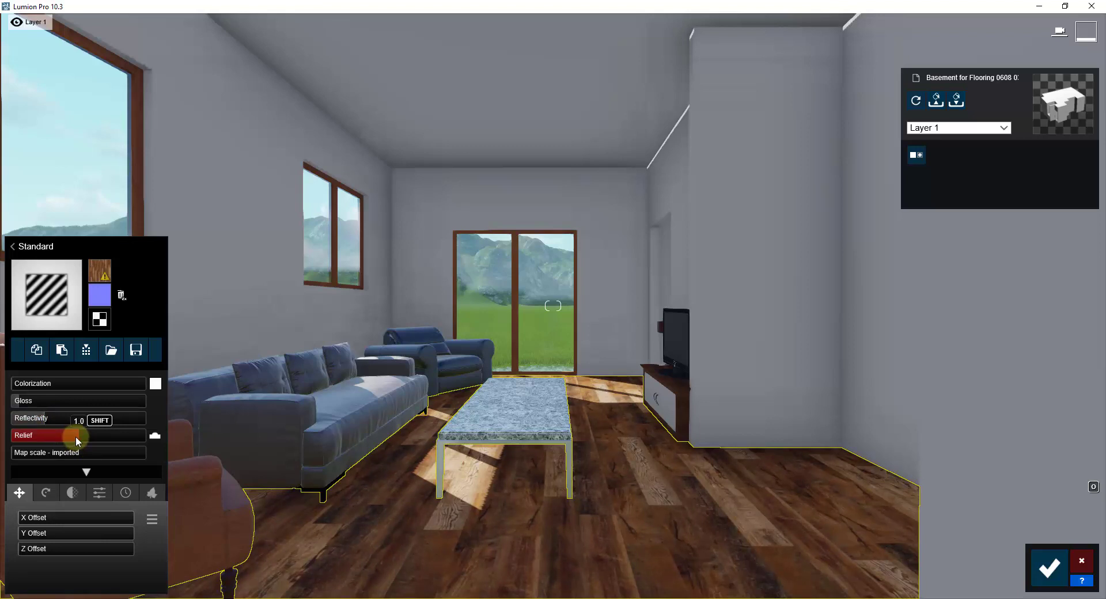
# - Flip the wood floor's relief direction and try weaker and stronger relief, settling near the middle of the range
pyautogui.moveTo(101, 300)
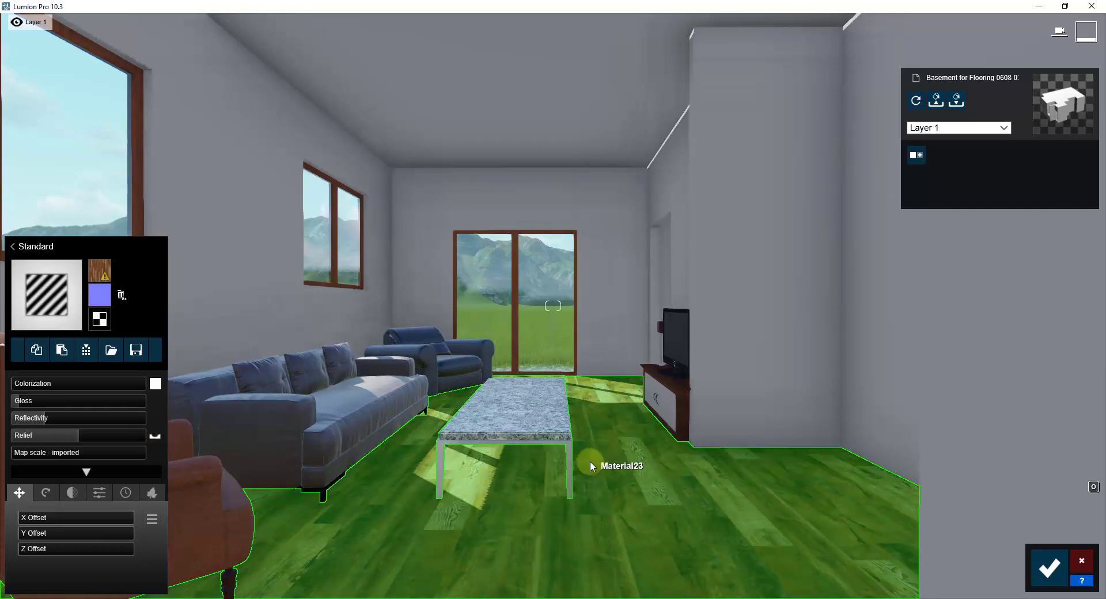
pyautogui.moveTo(100, 275)
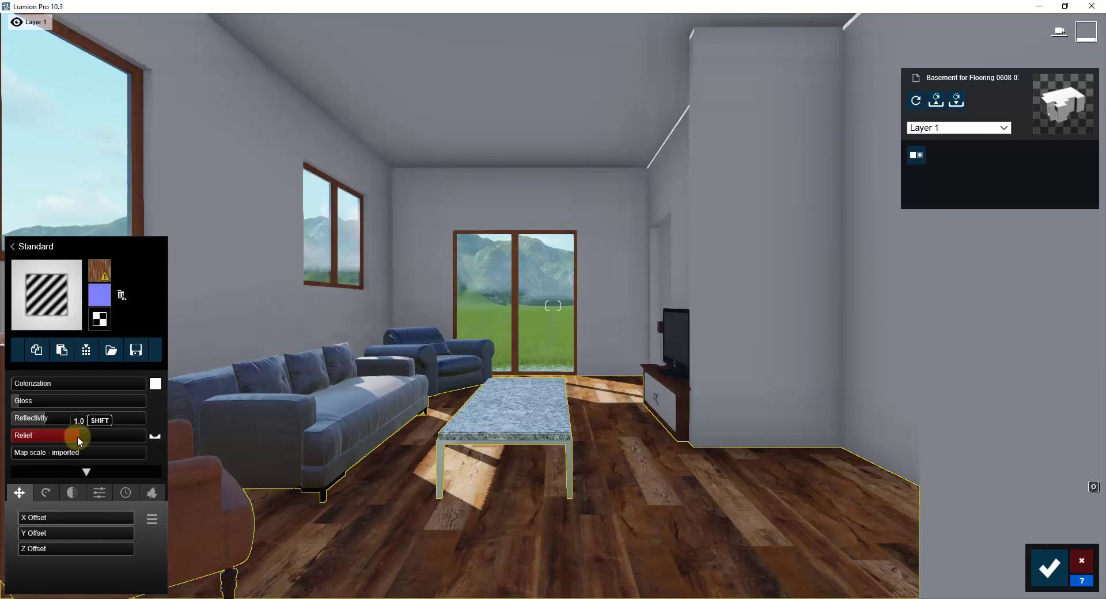
pyautogui.moveTo(77, 436); pyautogui.dragTo(52, 437)
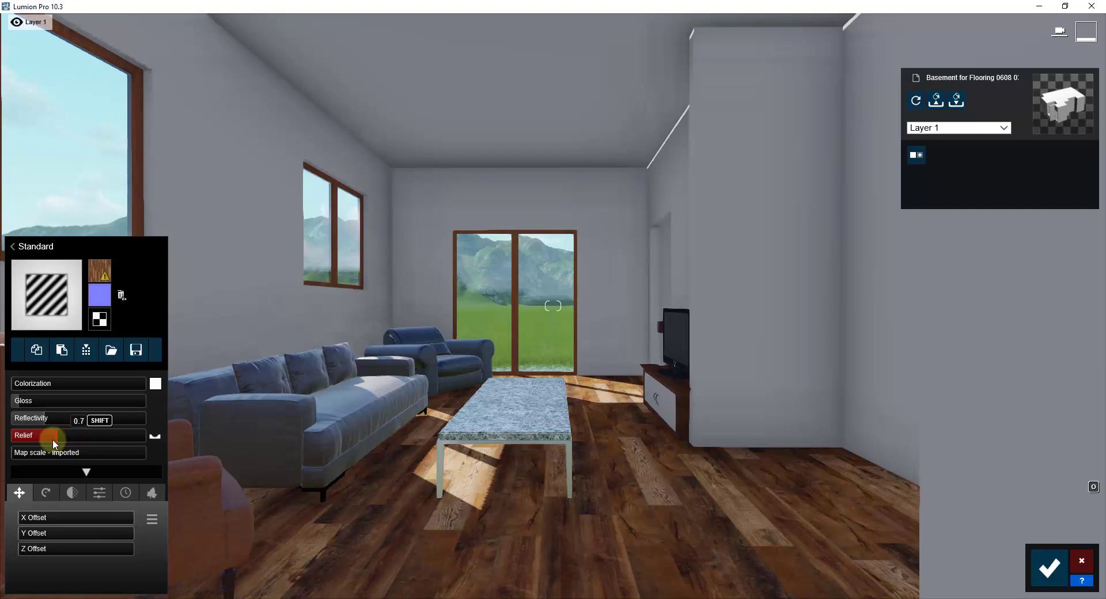
pyautogui.moveTo(137, 441); pyautogui.dragTo(76, 441)
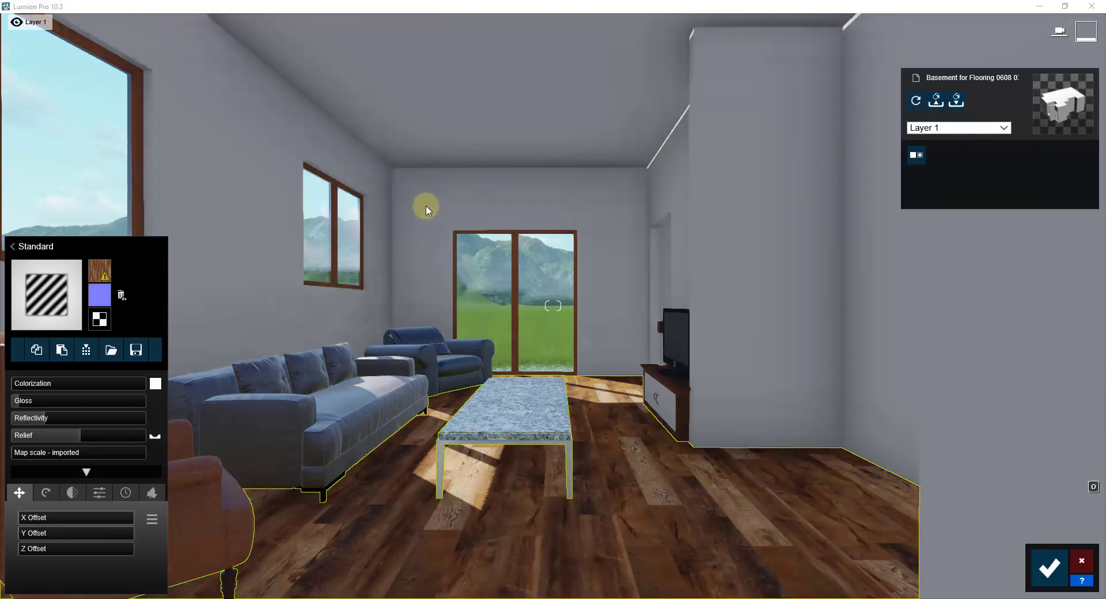
# - Select the default material on the walls and ceiling and open the Indoor Plaster materials for it
pyautogui.click(256, 224)
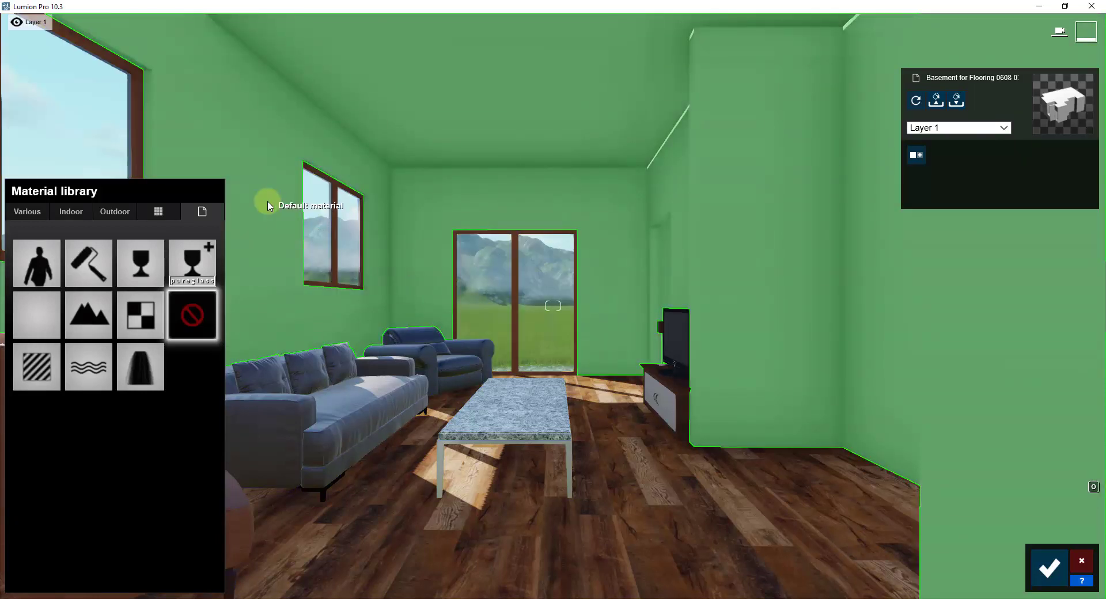
pyautogui.click(75, 212)
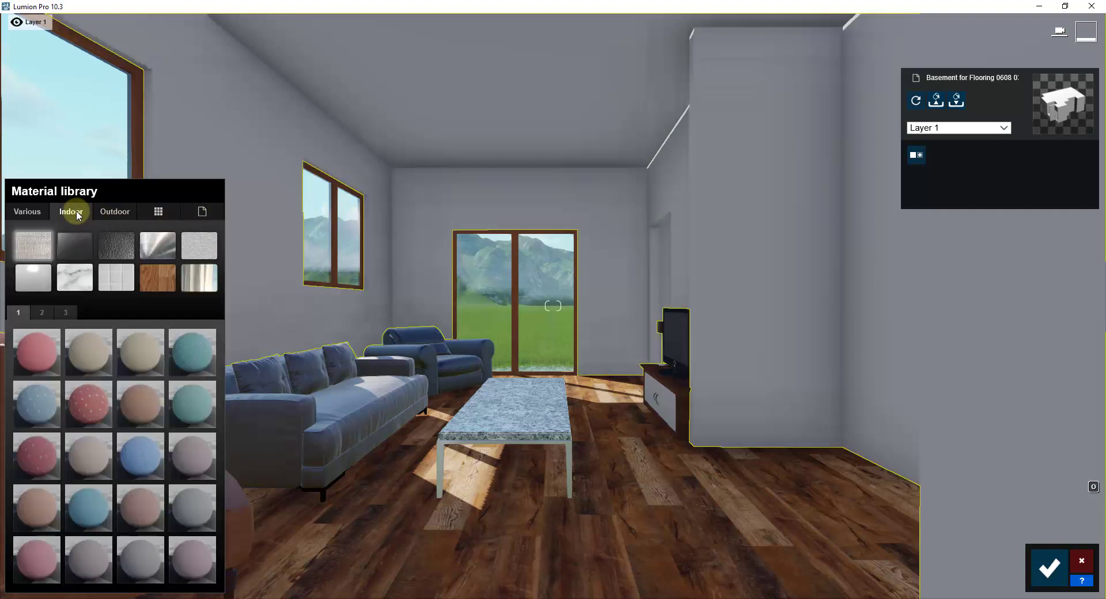
pyautogui.click(199, 251)
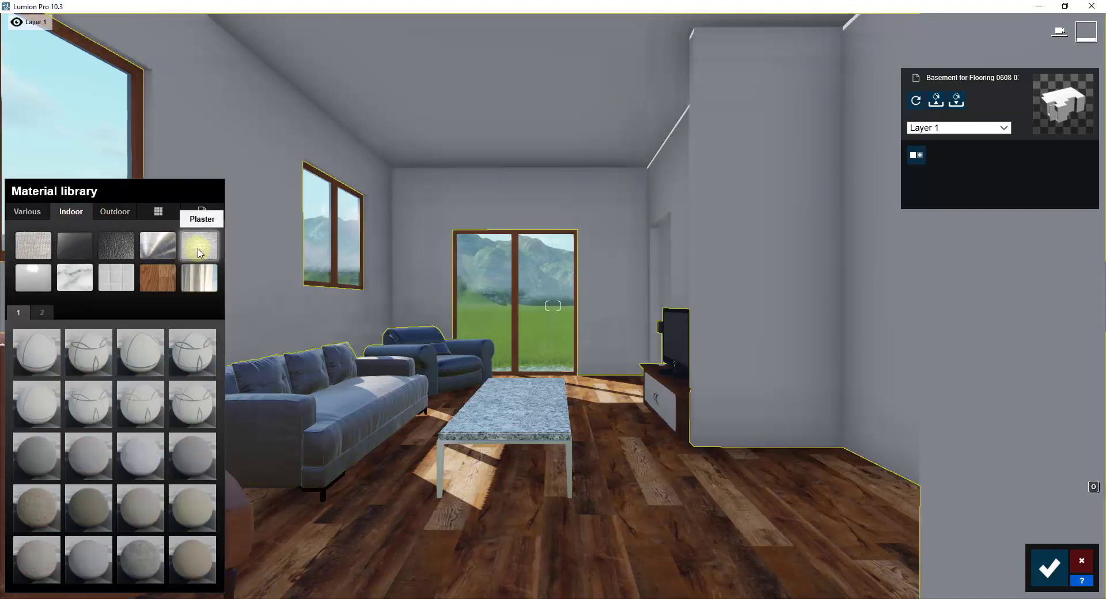
# - Try several plasters on the walls and ceiling, including Plaster 007, 008, 009, 010 and 011
pyautogui.click(201, 509)
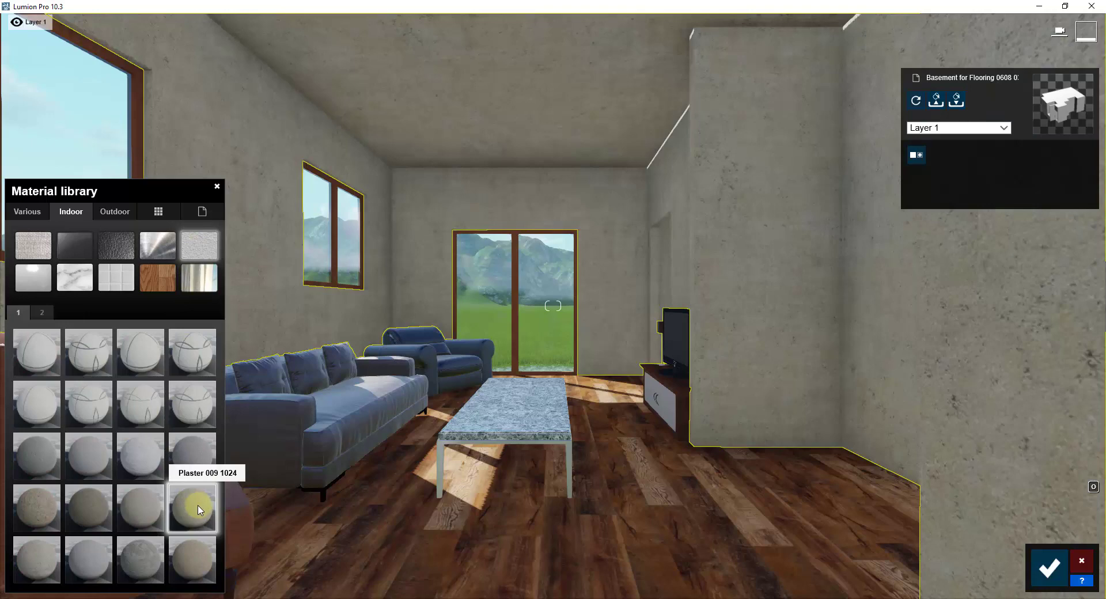
pyautogui.click(143, 511)
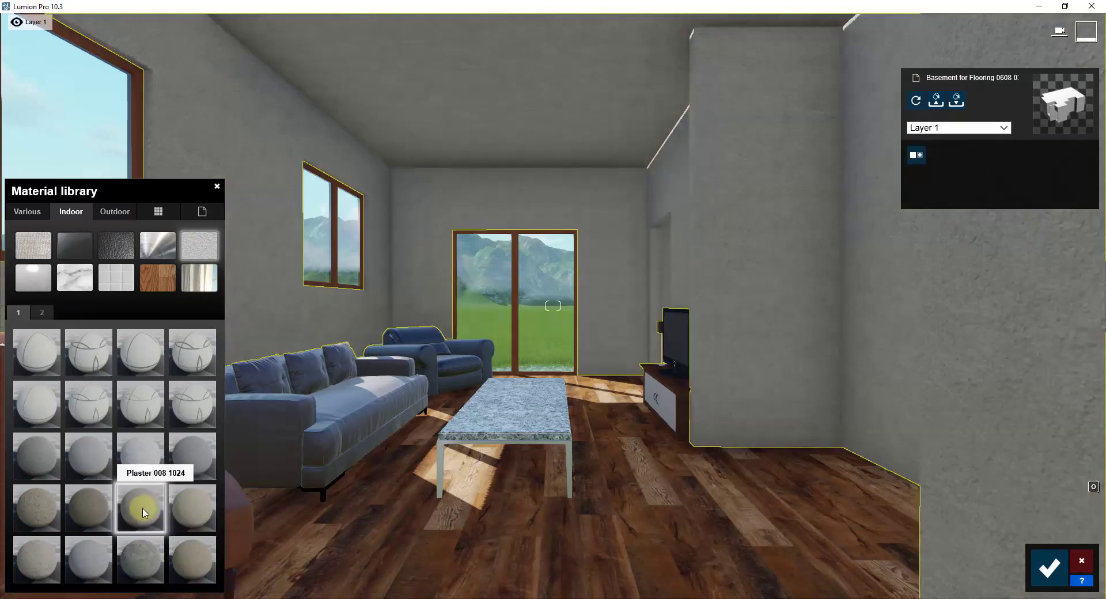
pyautogui.click(89, 507)
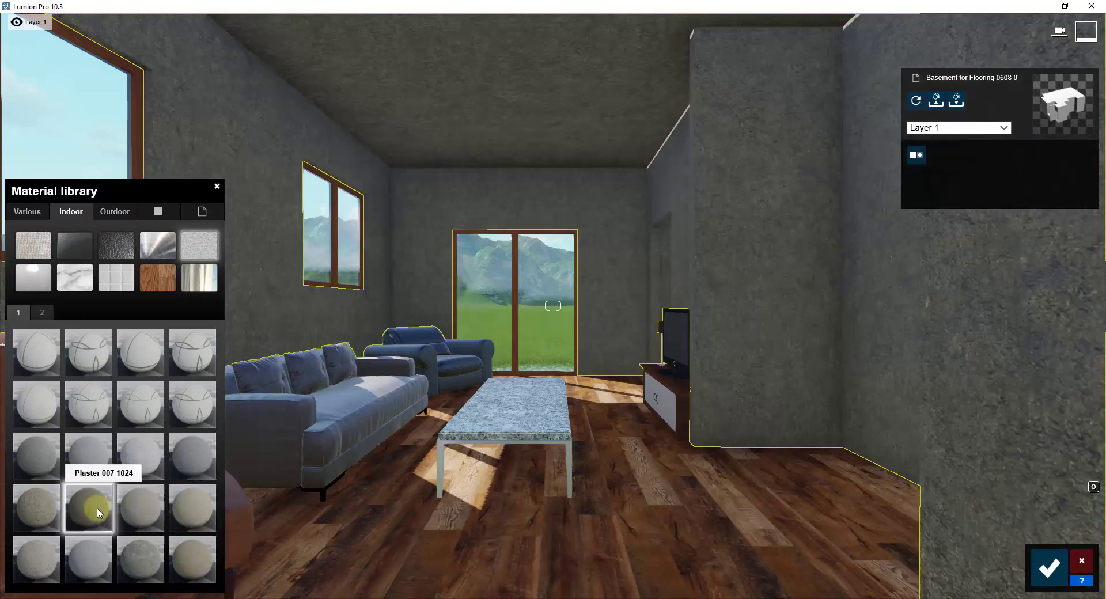
pyautogui.click(33, 518)
pyautogui.click(145, 515)
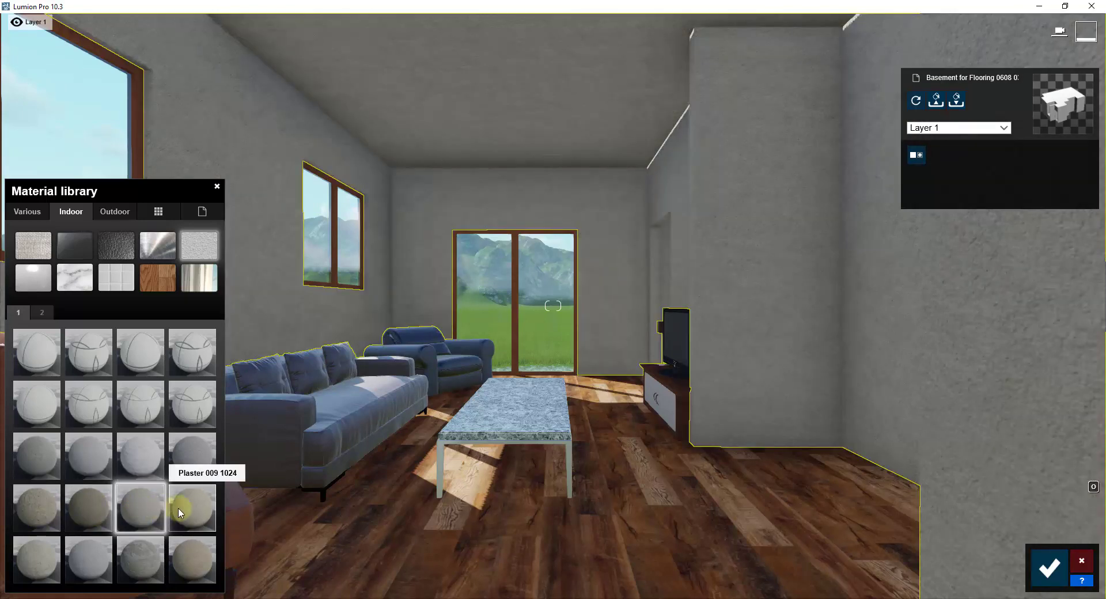
pyautogui.click(181, 512)
pyautogui.click(141, 557)
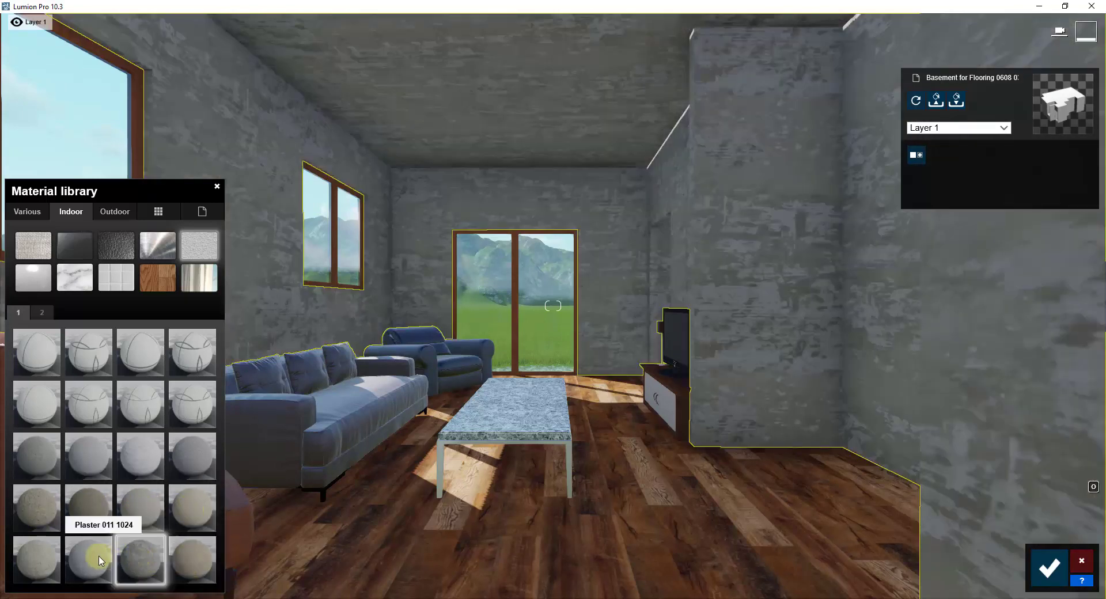
pyautogui.click(99, 560)
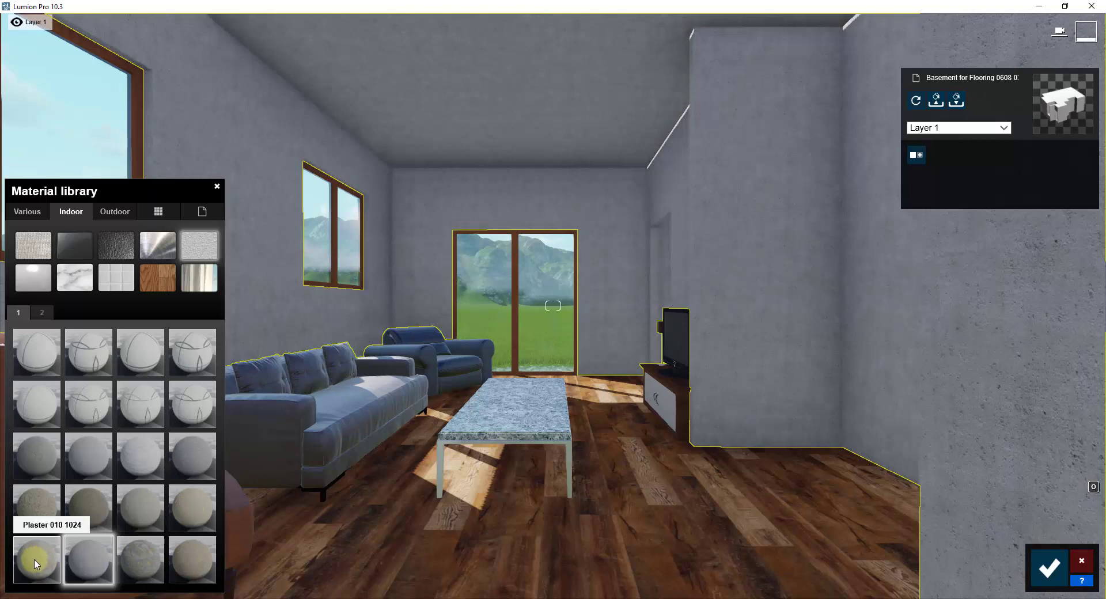
pyautogui.click(35, 562)
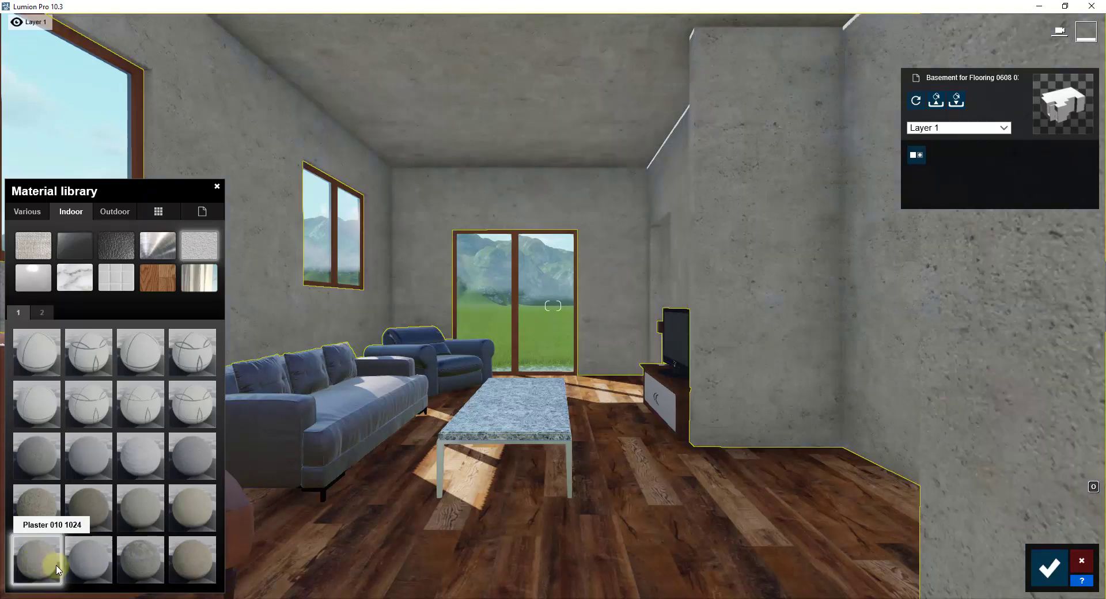
pyautogui.click(78, 567)
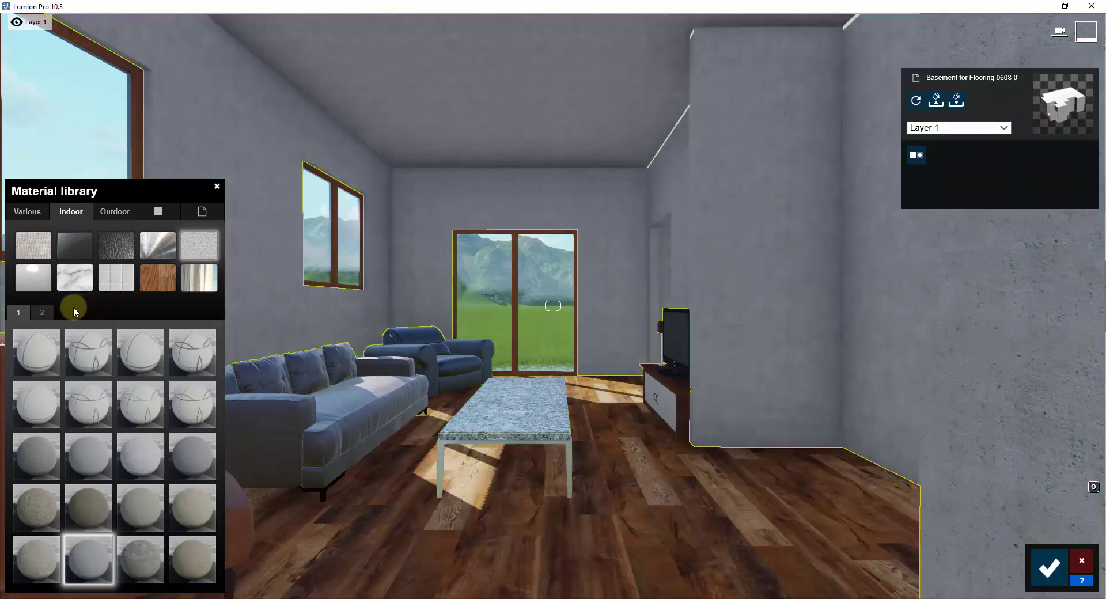
# - Compare the Poliigon plaster and stucco materials on the walls and ceiling and apply Polii Stucco 02 2k
pyautogui.click(44, 311)
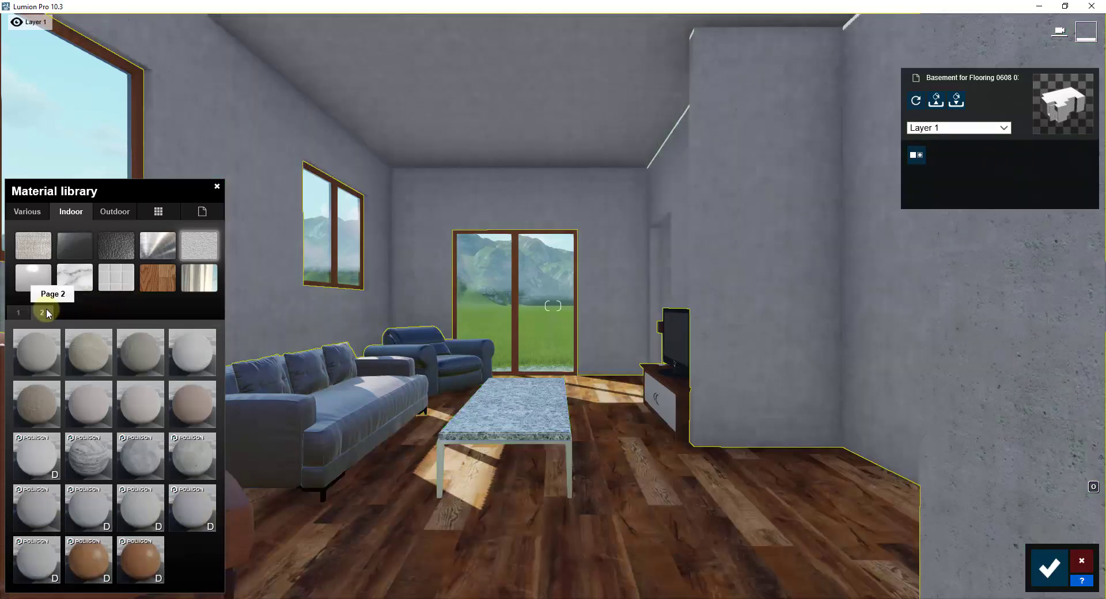
pyautogui.click(36, 459)
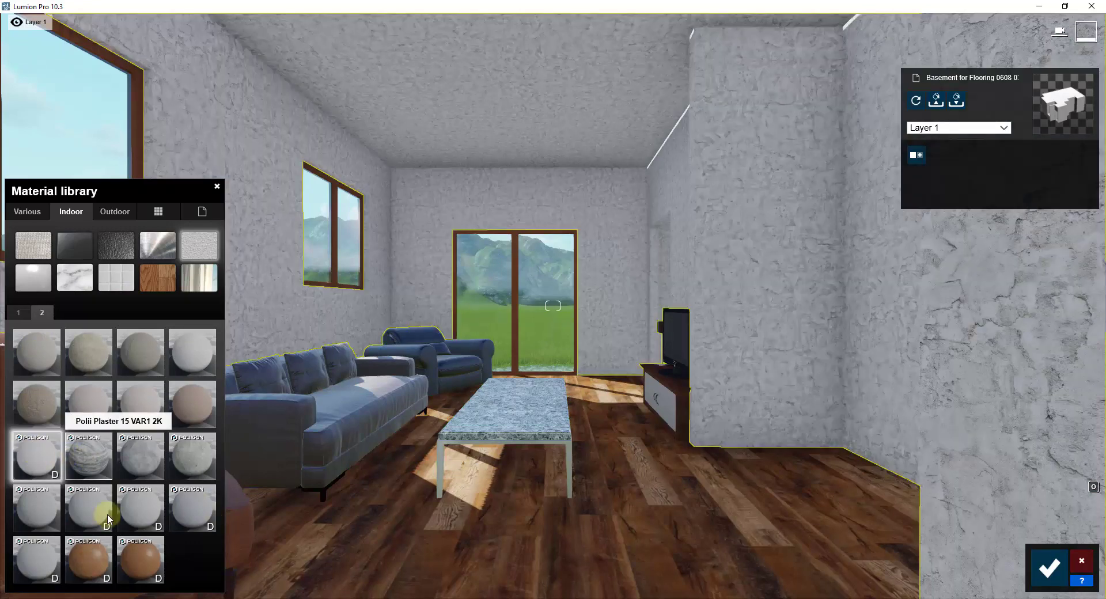
pyautogui.click(141, 506)
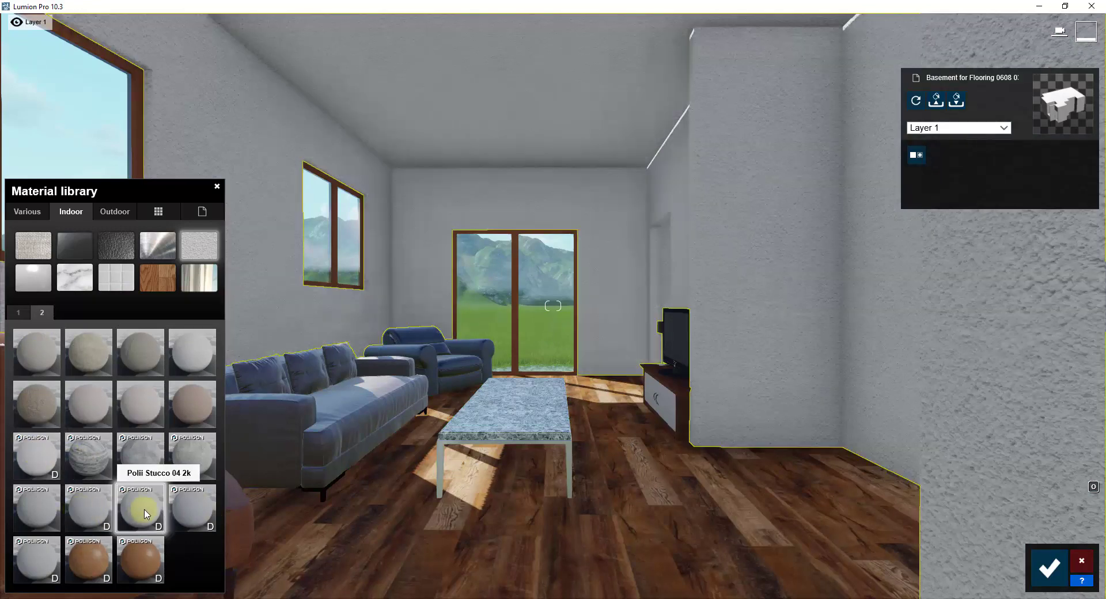
pyautogui.click(194, 515)
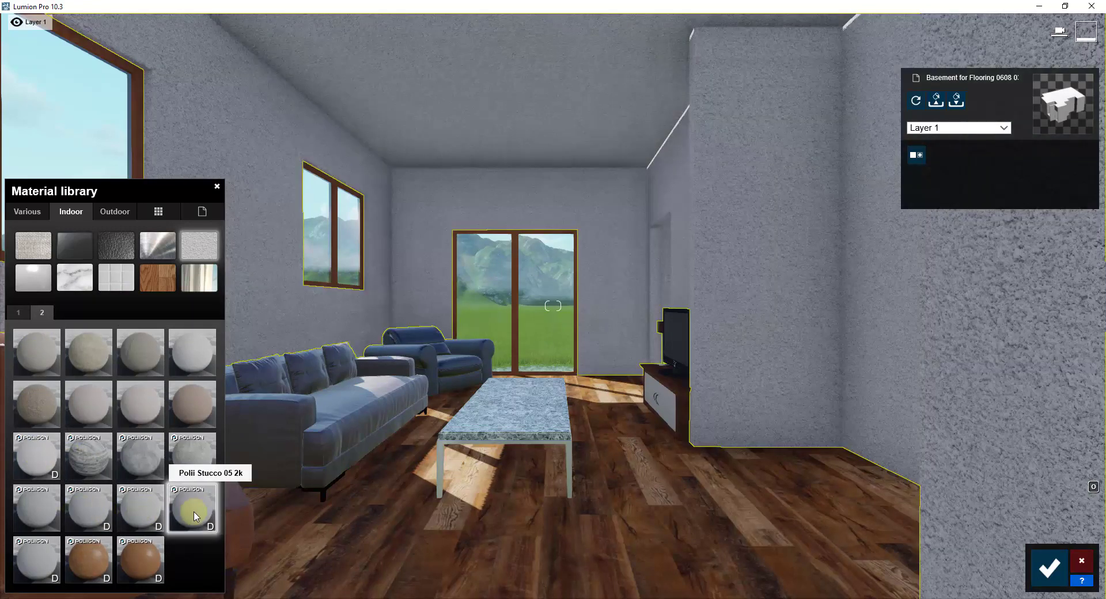
pyautogui.click(43, 572)
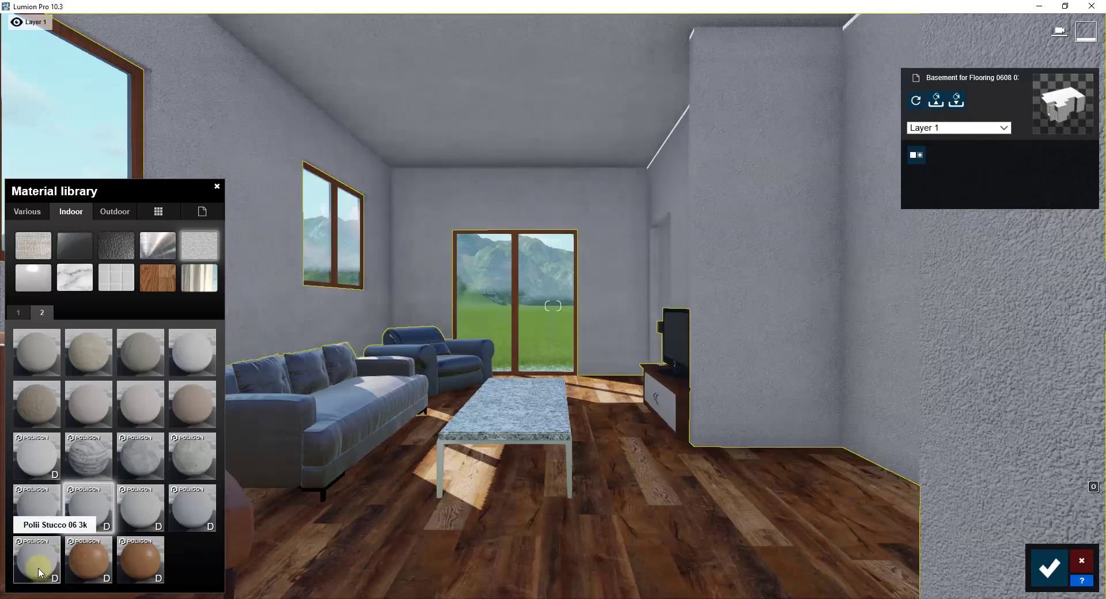
pyautogui.click(39, 572)
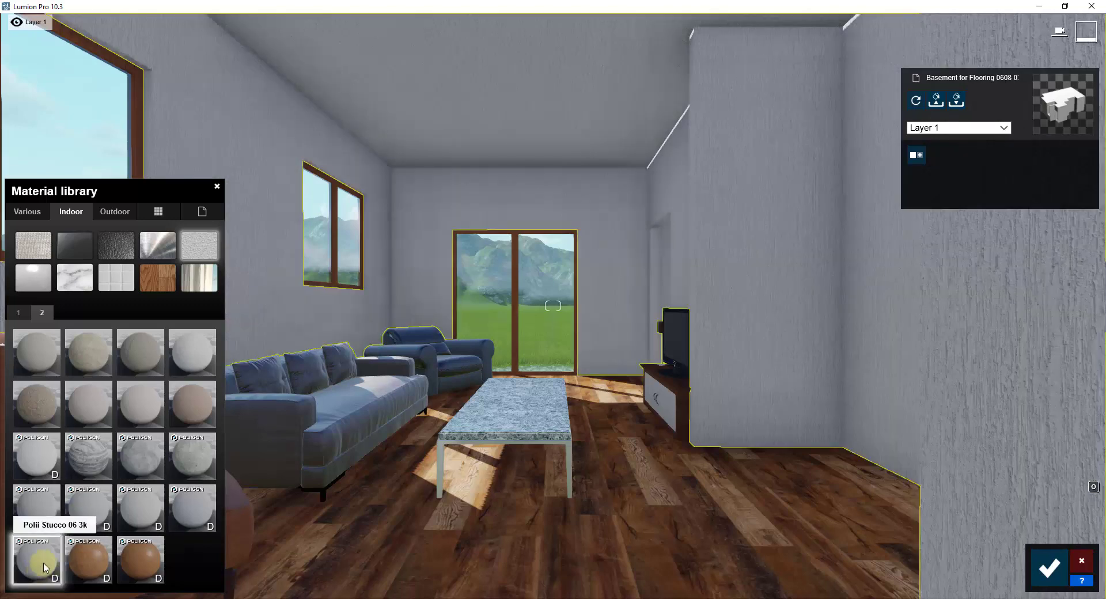
pyautogui.click(88, 503)
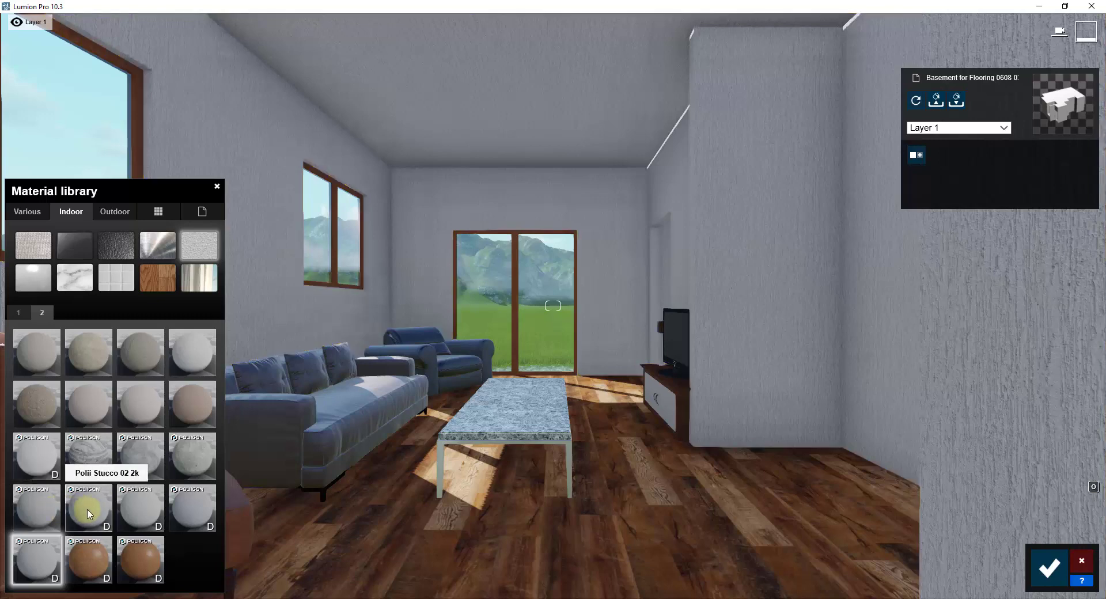
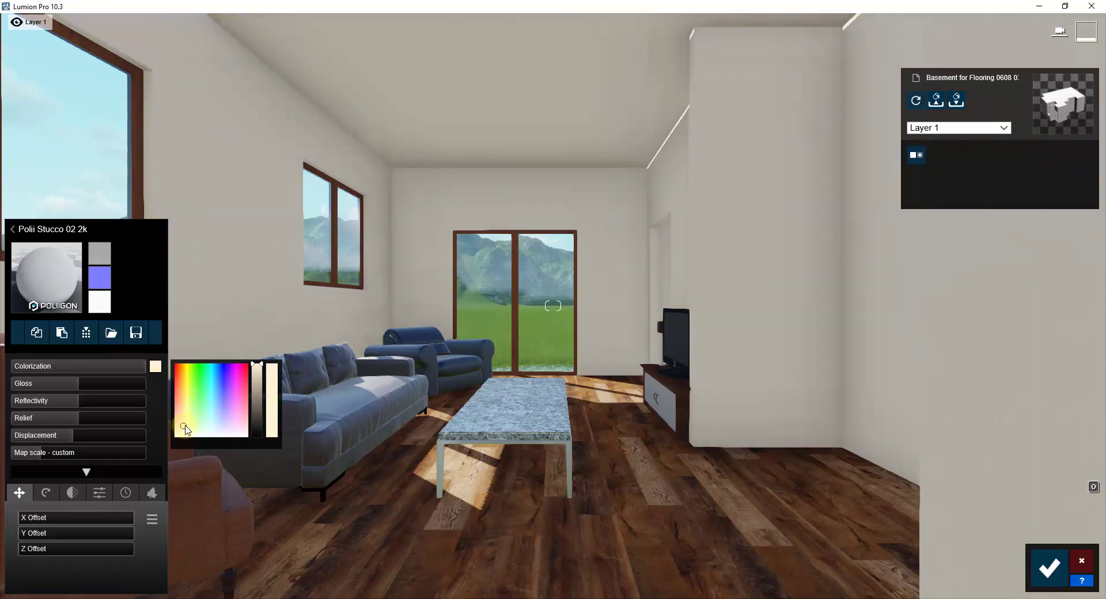
# - Tint the wall and ceiling stucco a pale cream color and set its map scale to 33.2
pyautogui.click(185, 425)
pyautogui.click(184, 426)
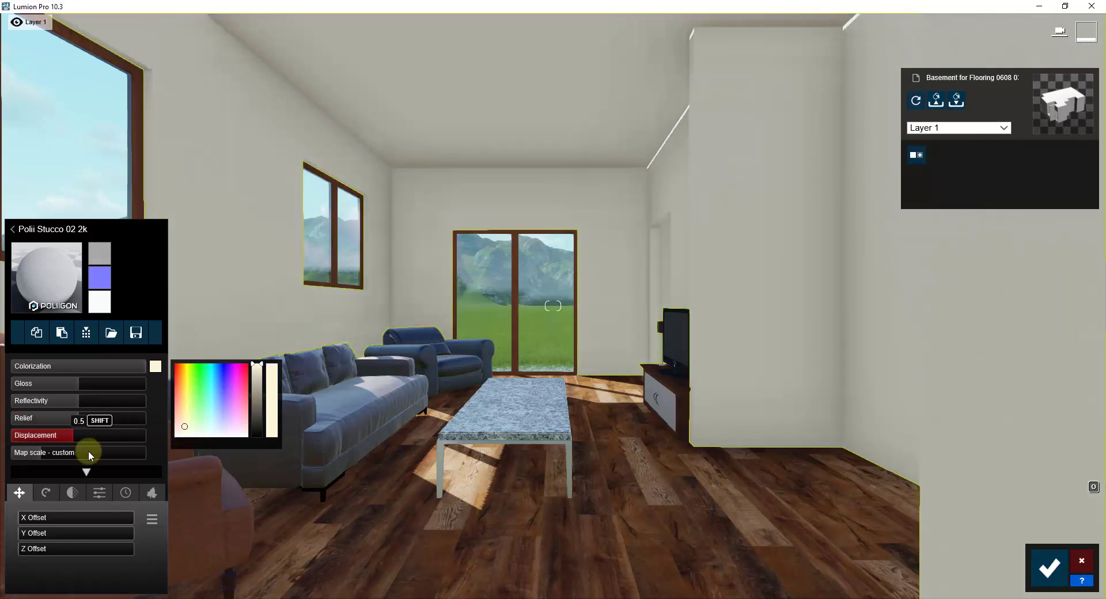
pyautogui.moveTo(43, 454); pyautogui.dragTo(67, 457)
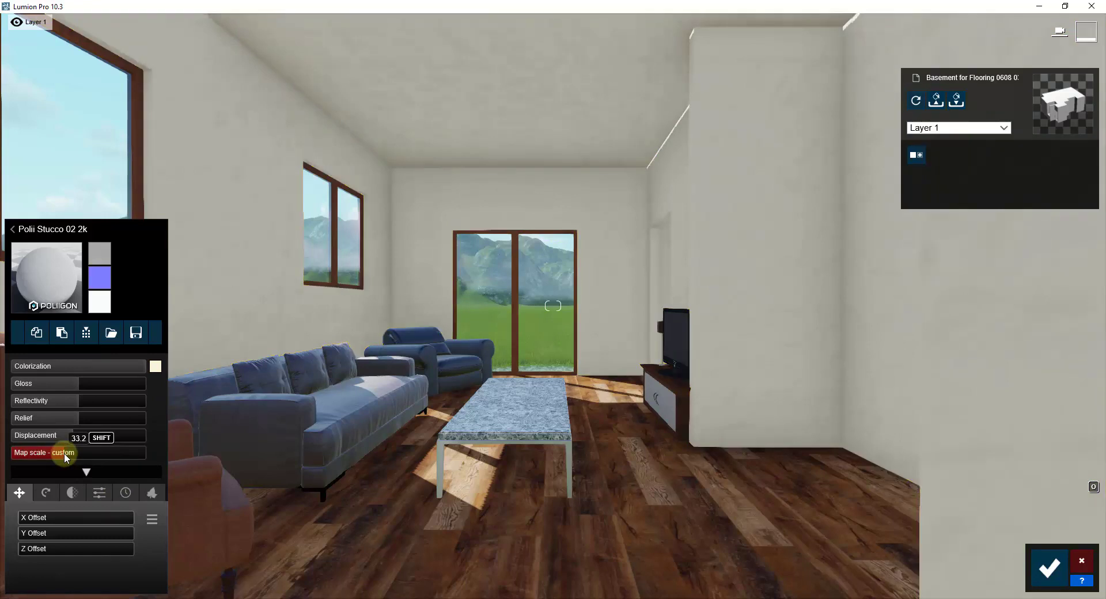
# - Set the wall and ceiling stucco's map scale to 0.8 and save the material changes
pyautogui.moveTo(42, 454)
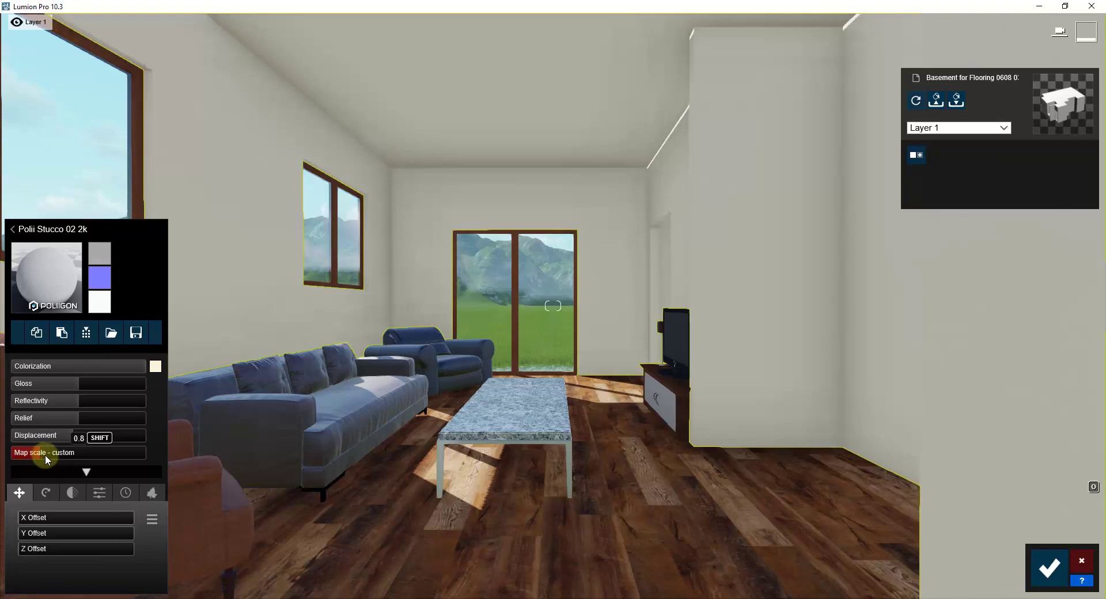
pyautogui.click(1052, 569)
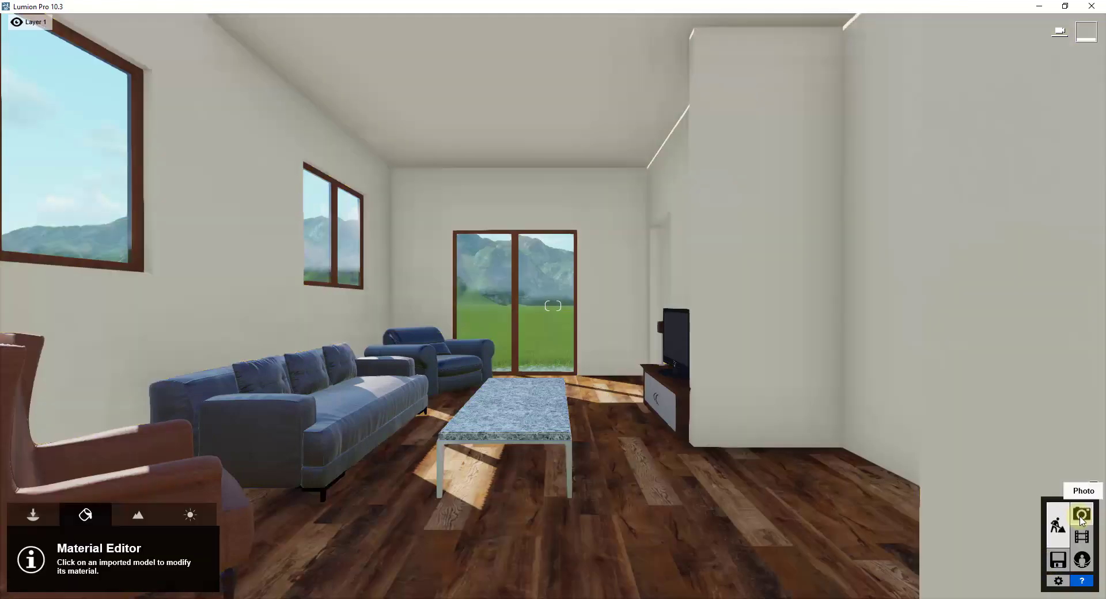
# - In Photo mode, frame the seating area and glass door from a camera height of 0.60 m with a focal length of about 28 mm
pyautogui.click(1081, 513)
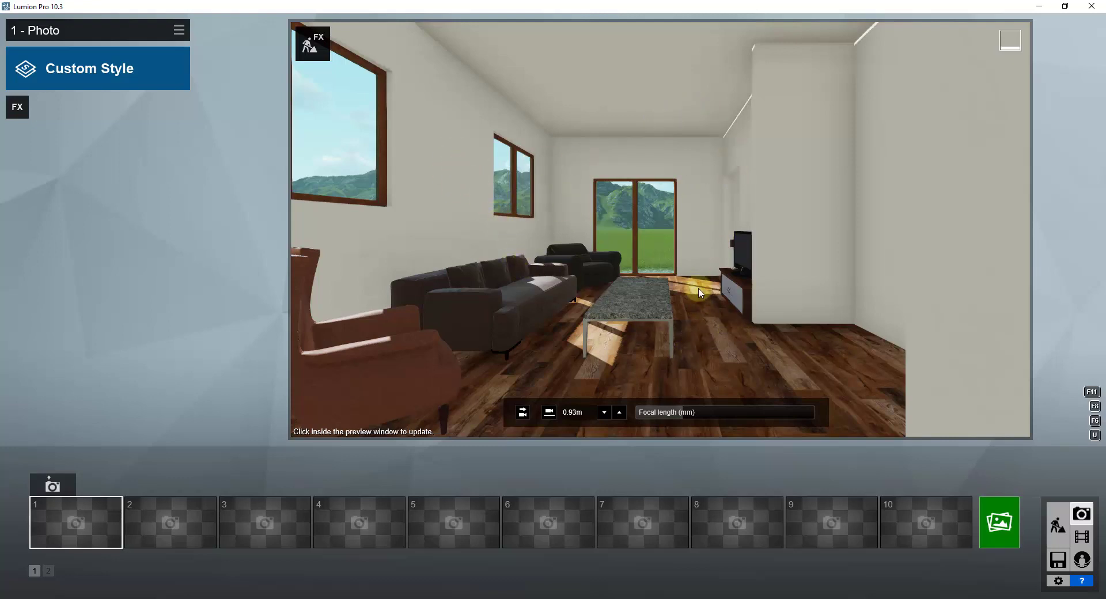
pyautogui.click(708, 228)
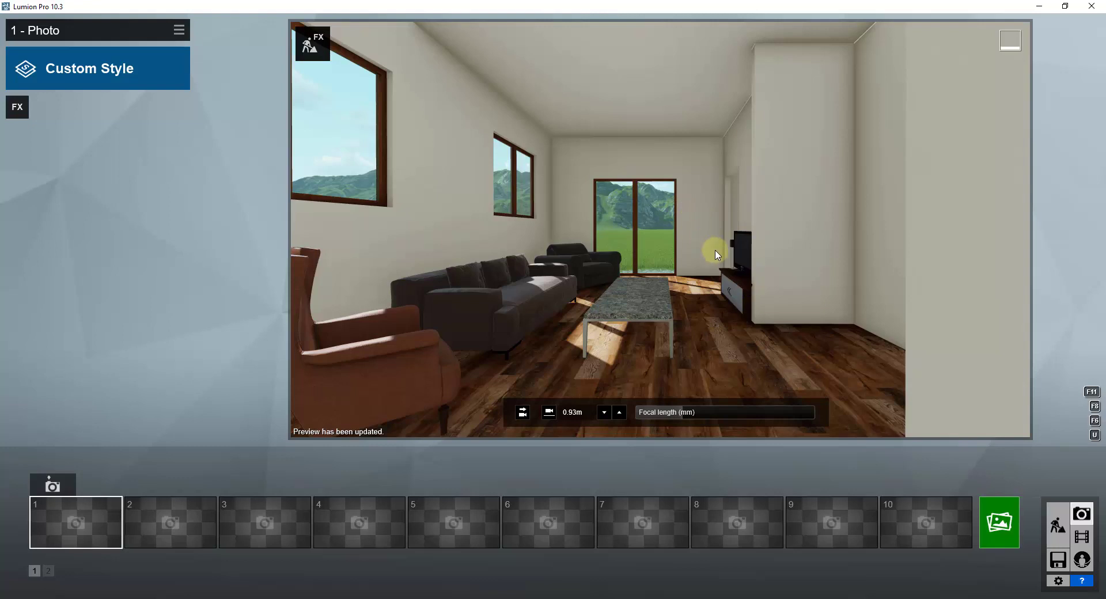
pyautogui.moveTo(685, 415)
pyautogui.moveTo(684, 414); pyautogui.dragTo(713, 408)
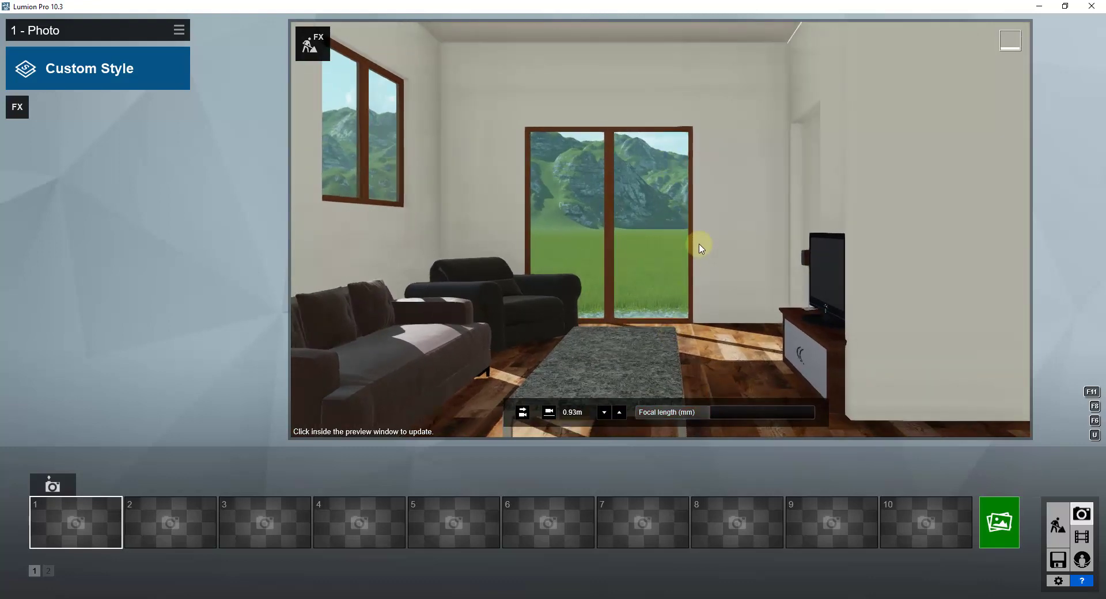
pyautogui.moveTo(701, 244); pyautogui.dragTo(723, 239, button='right')
pyautogui.press('a')
pyautogui.press('e')
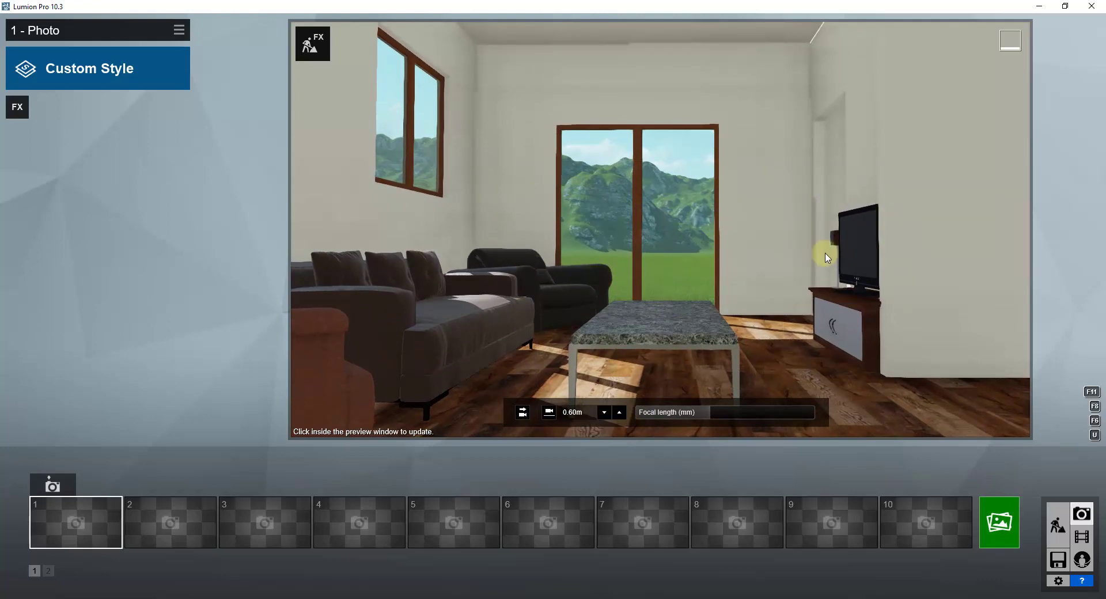
pyautogui.click(745, 255)
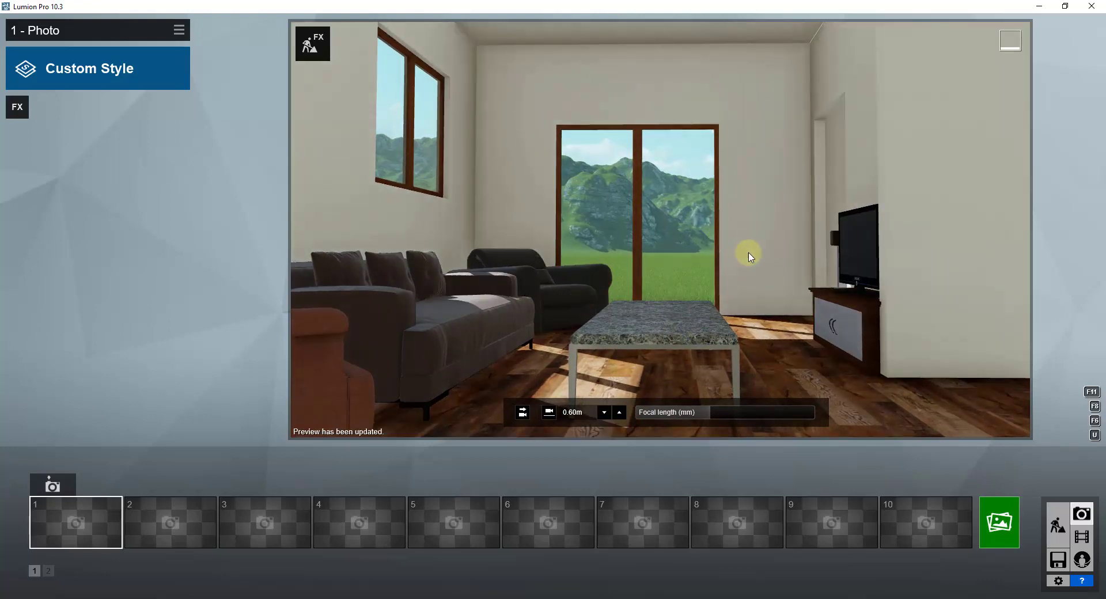
pyautogui.scroll(-4, 705, 414)
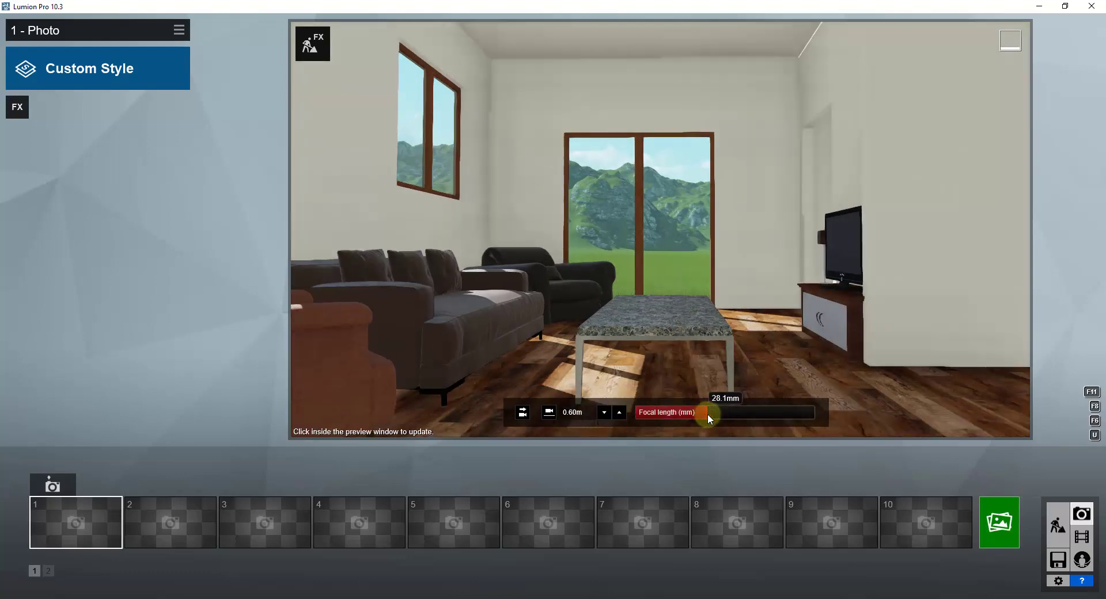
pyautogui.moveTo(705, 413)
pyautogui.mouseDown()
pyautogui.moveTo(669, 413)
pyautogui.moveTo(710, 405)
pyautogui.mouseUp()
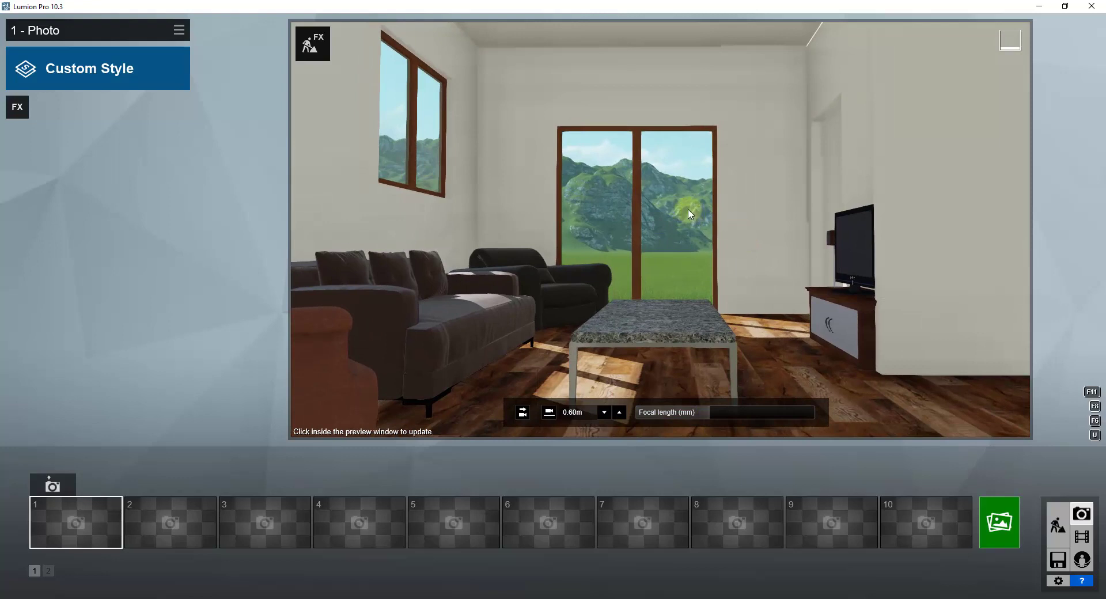
# - Apply the Interior style to photo 1 and open its Real Skies effect settings
pyautogui.click(90, 80)
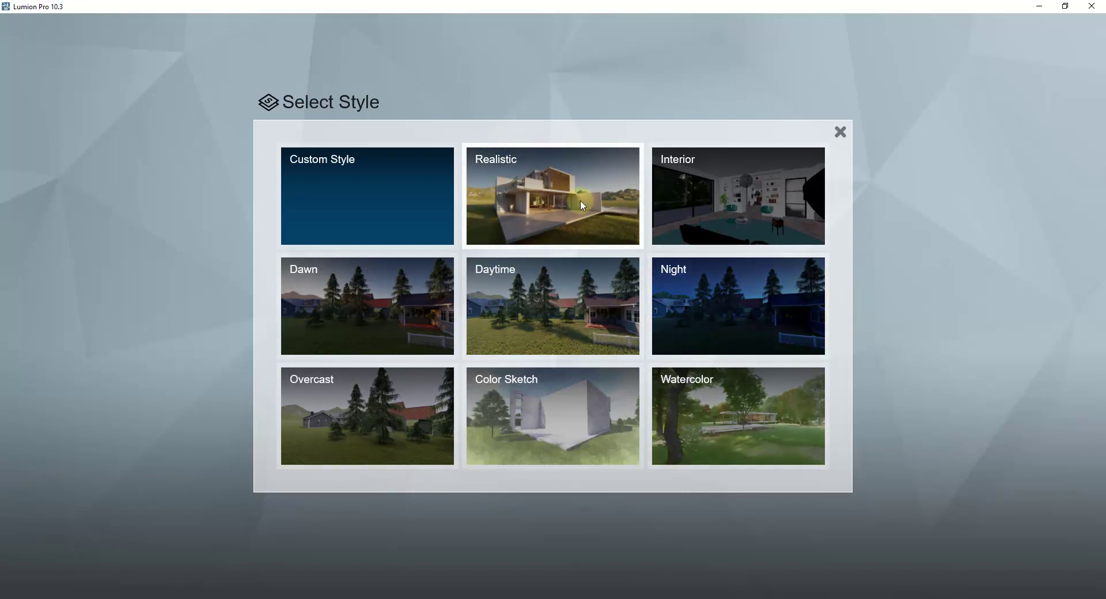
pyautogui.click(726, 207)
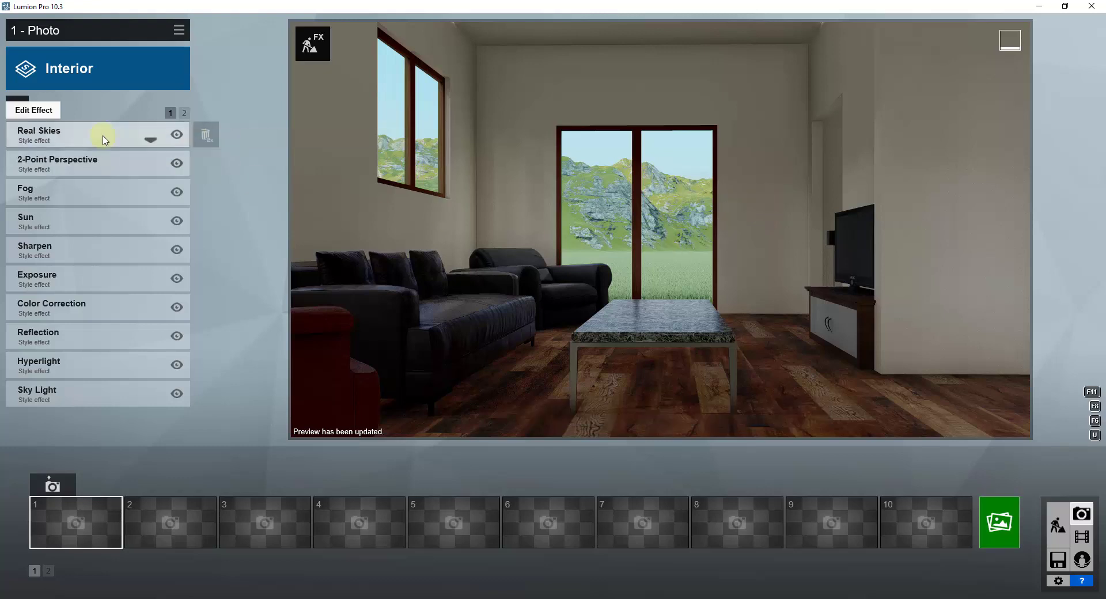
pyautogui.click(68, 132)
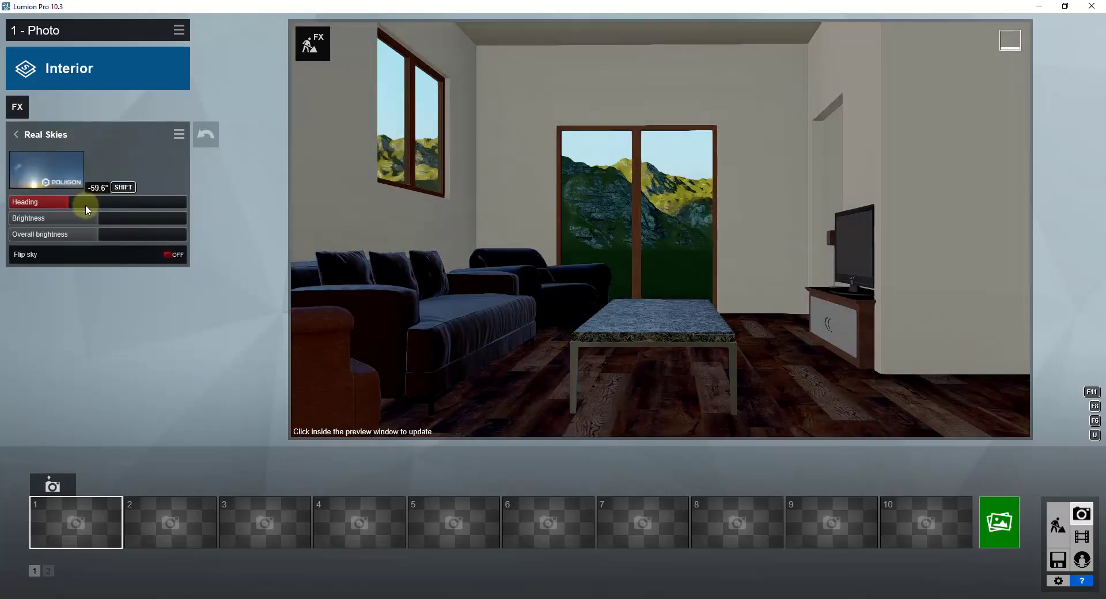
# - Try several Real Skies headings, including -29.2°, and update the preview to compare how sunlight enters the room
pyautogui.moveTo(74, 203); pyautogui.dragTo(32, 215)
pyautogui.moveTo(773, 253)
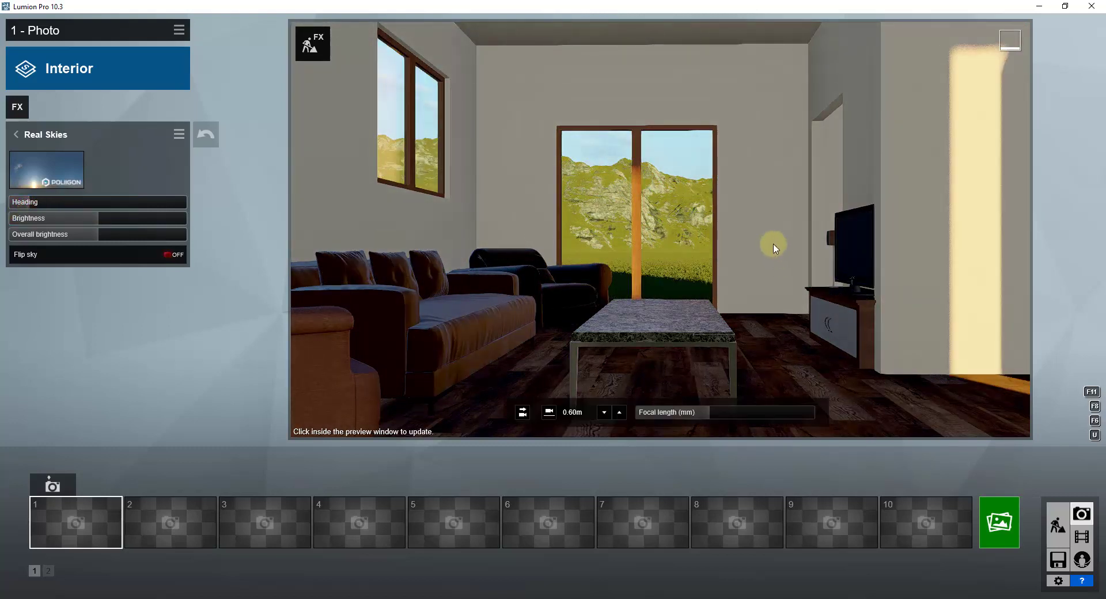
pyautogui.click(773, 246)
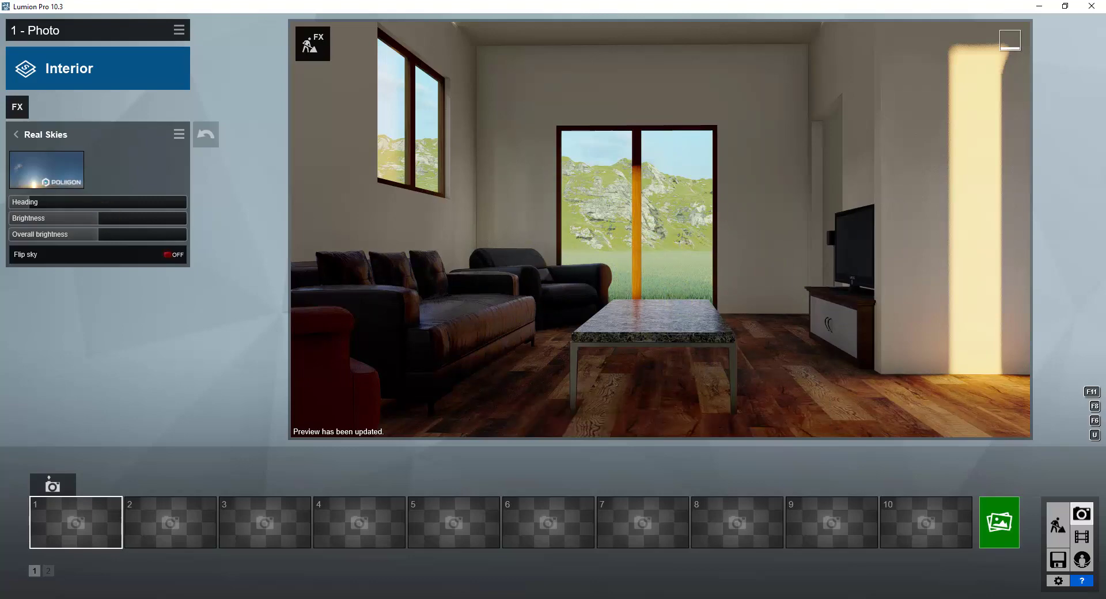
pyautogui.moveTo(43, 202); pyautogui.dragTo(84, 203)
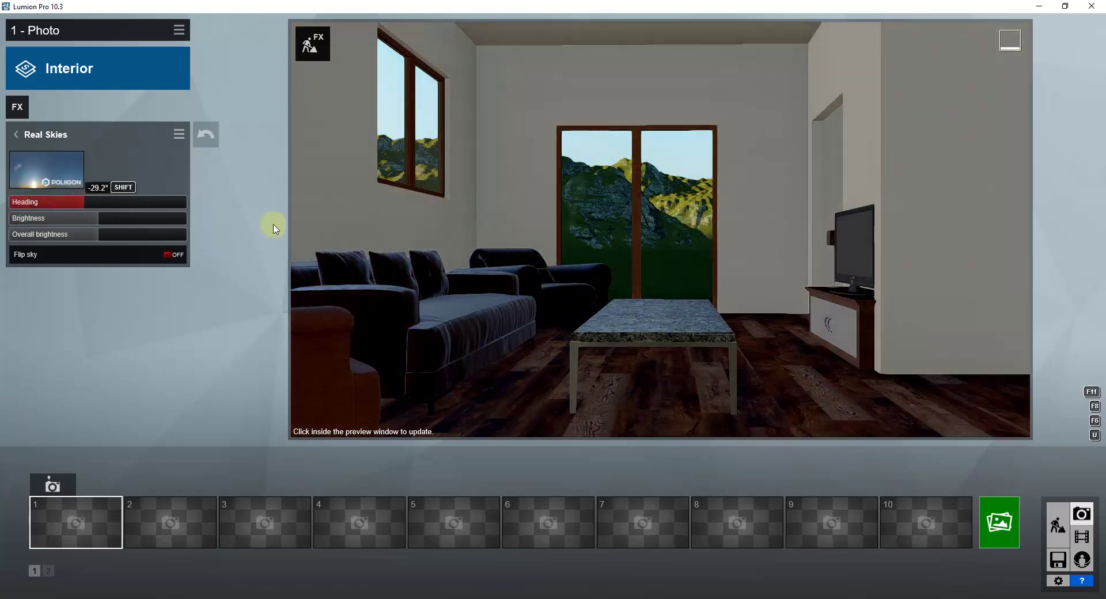
pyautogui.click(773, 198)
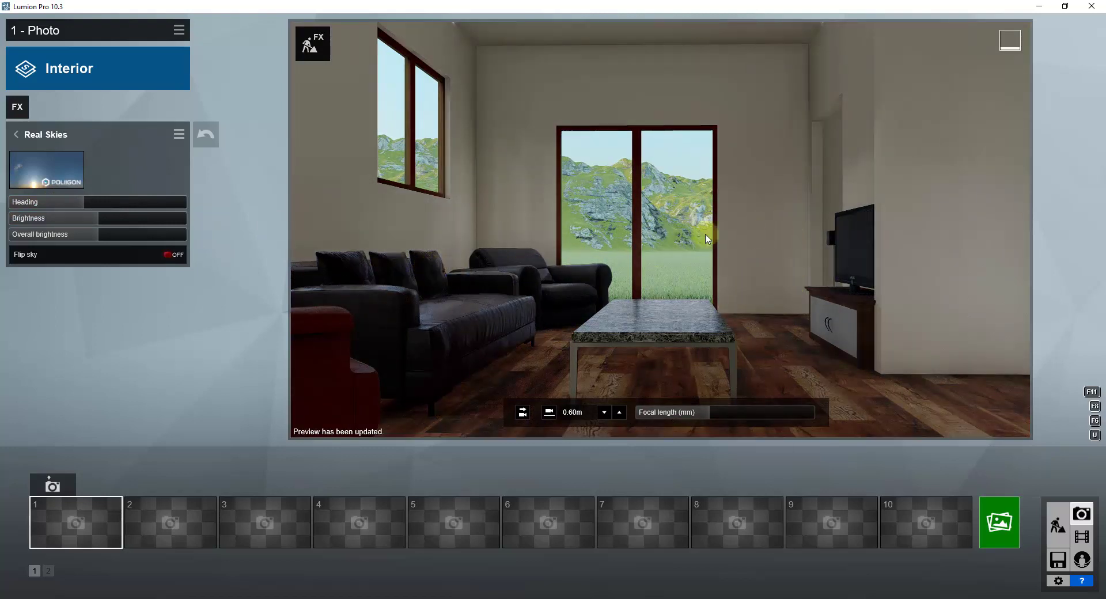
pyautogui.moveTo(64, 203); pyautogui.dragTo(33, 207)
pyautogui.click(763, 198)
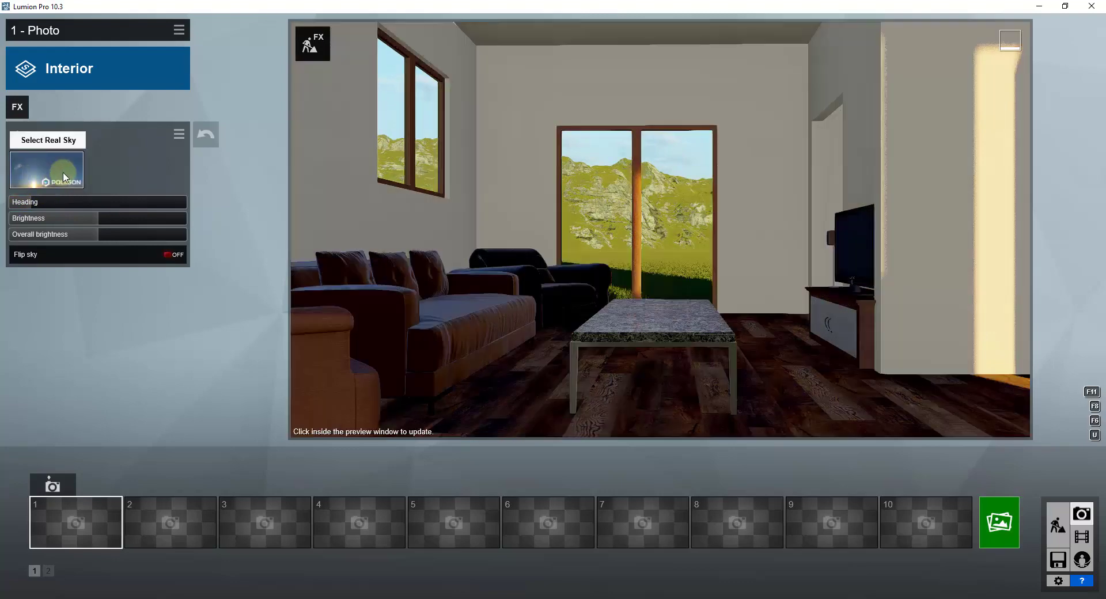
# - Change the real sky to the fourth Morning sky and rotate its heading so sunlight falls on the sofa and TV stand
pyautogui.click(64, 175)
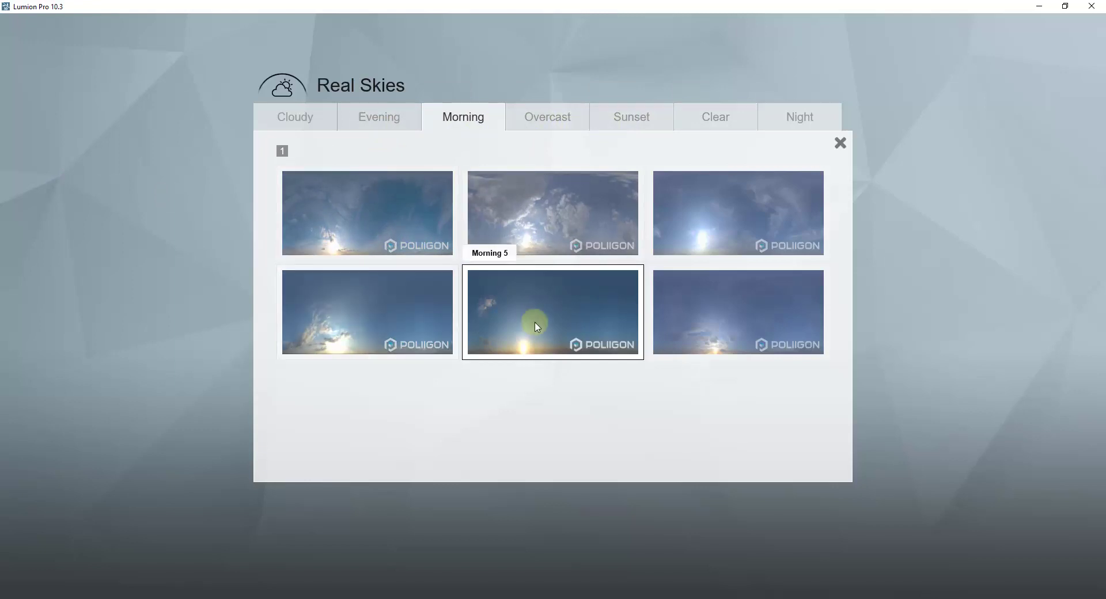
pyautogui.click(362, 326)
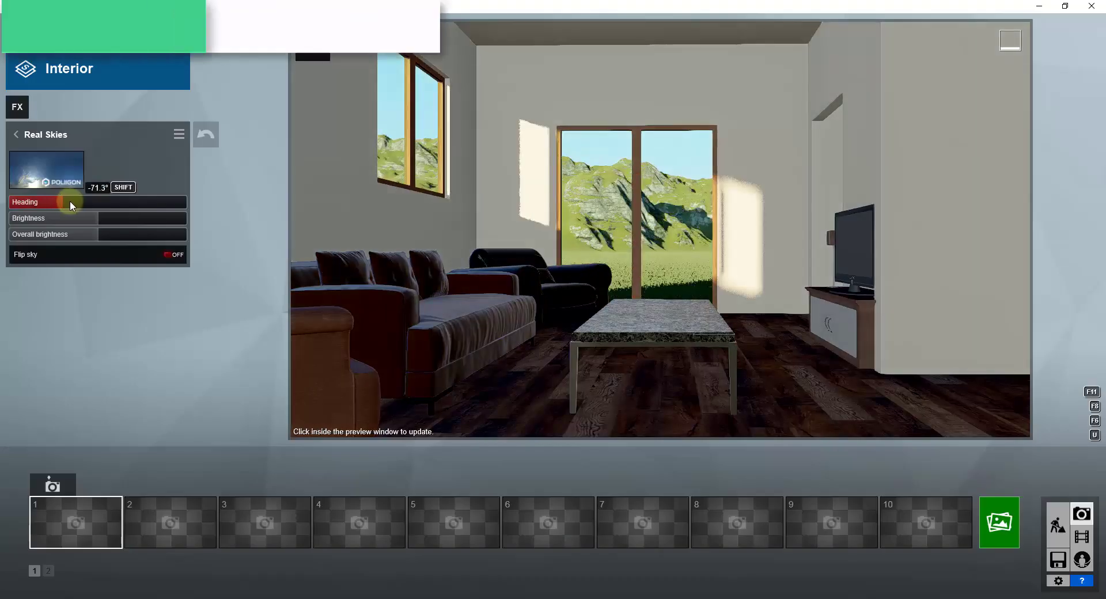
pyautogui.moveTo(70, 200); pyautogui.dragTo(113, 215)
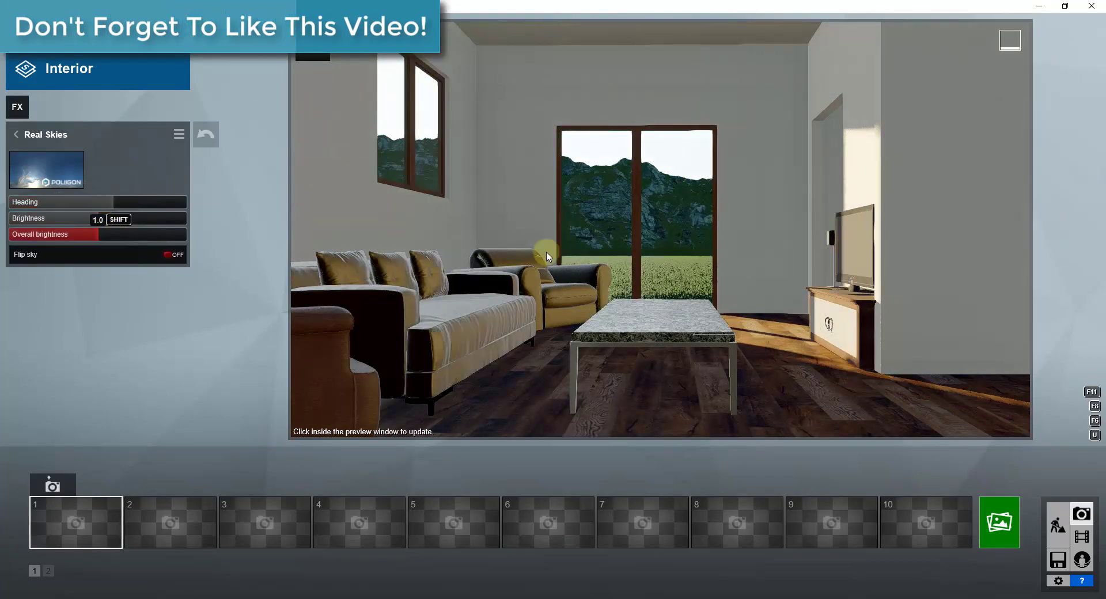
pyautogui.click(785, 209)
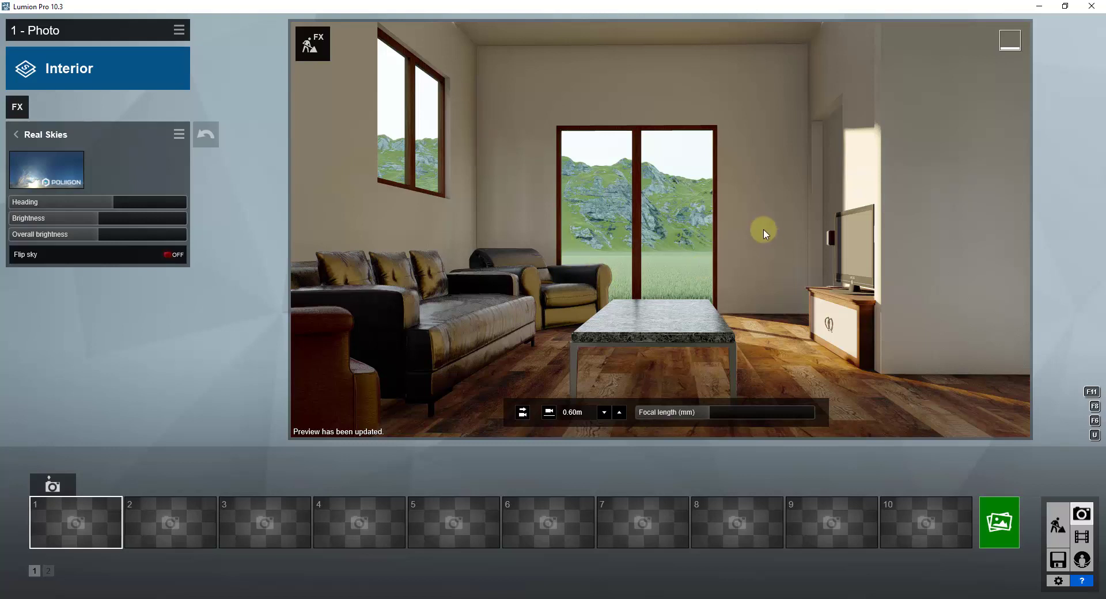
# - Set the Color Correction temperature of photo 1 to 0.2 and update the preview
pyautogui.click(16, 135)
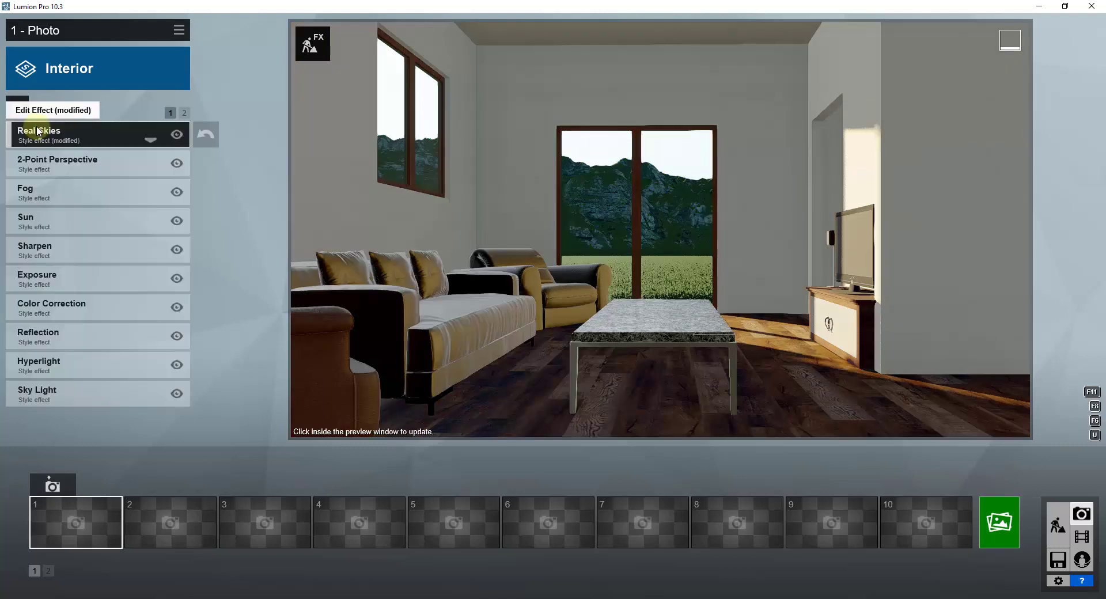
pyautogui.click(86, 307)
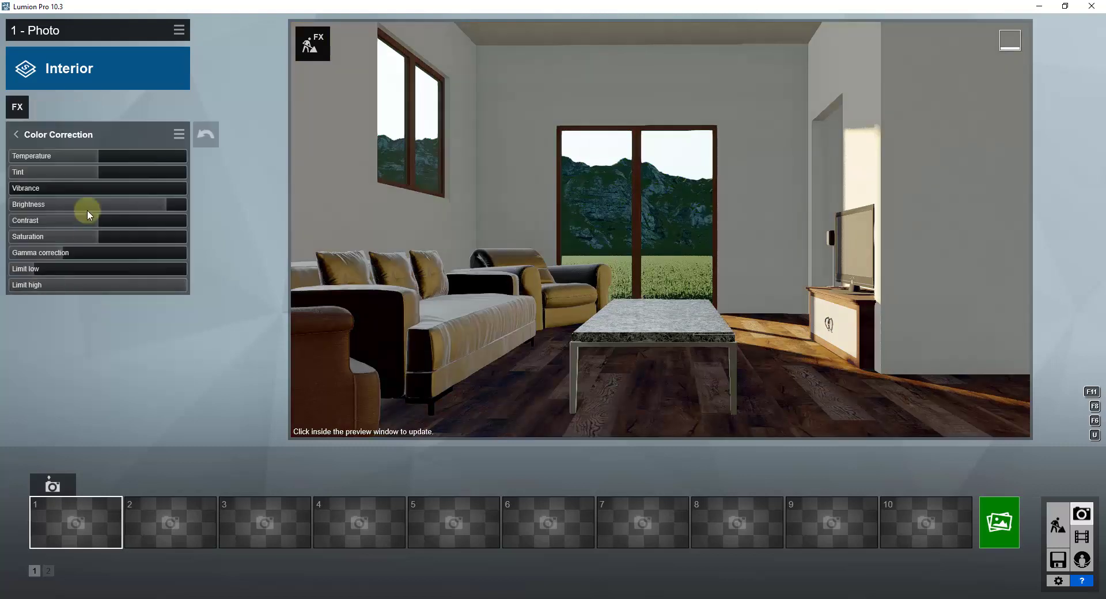
pyautogui.moveTo(102, 157); pyautogui.dragTo(60, 159)
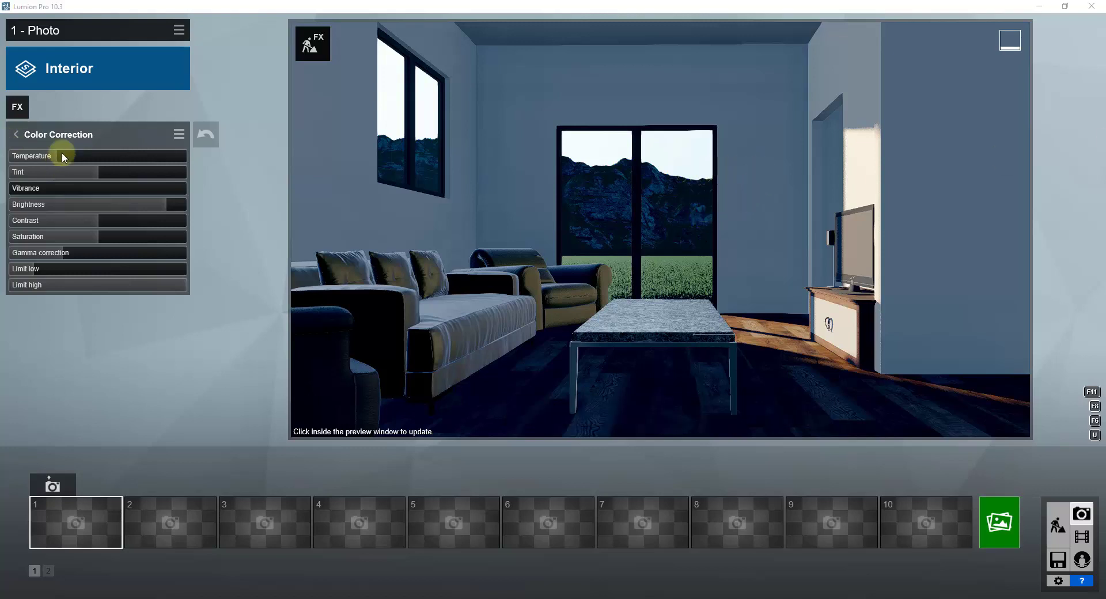
pyautogui.moveTo(68, 153); pyautogui.dragTo(106, 158)
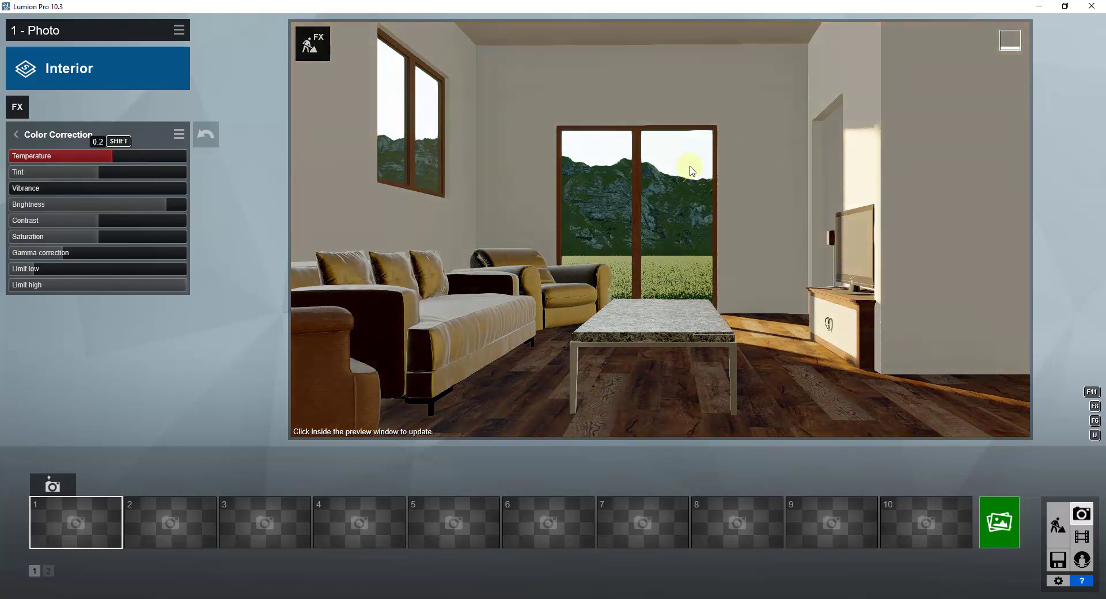
pyautogui.click(771, 179)
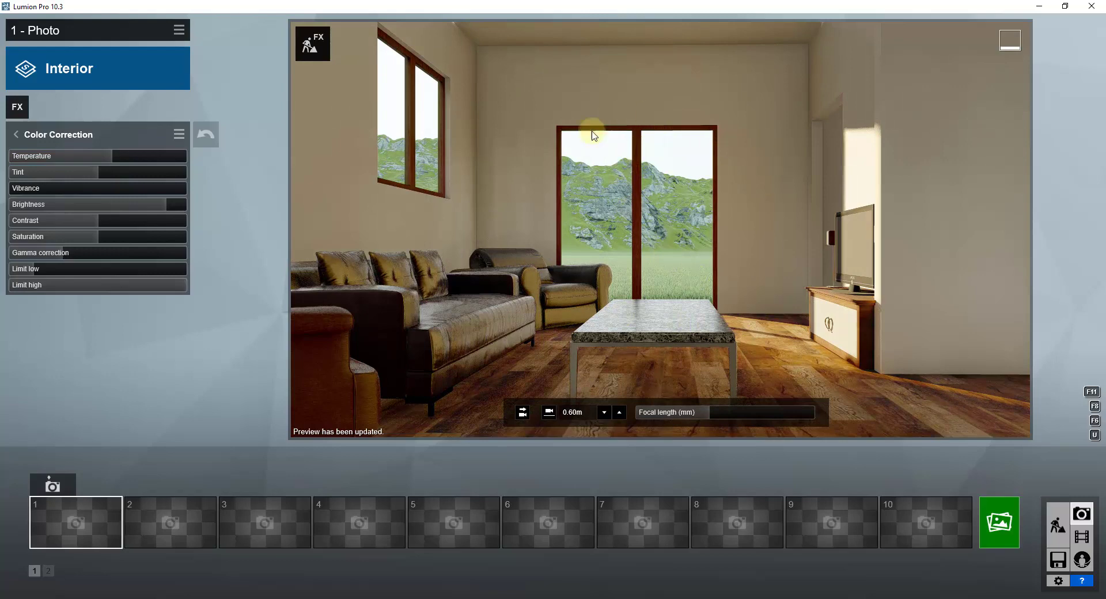
# - Store the current camera view in photo slots 1 and 2 and compare the two photos
pyautogui.click(52, 487)
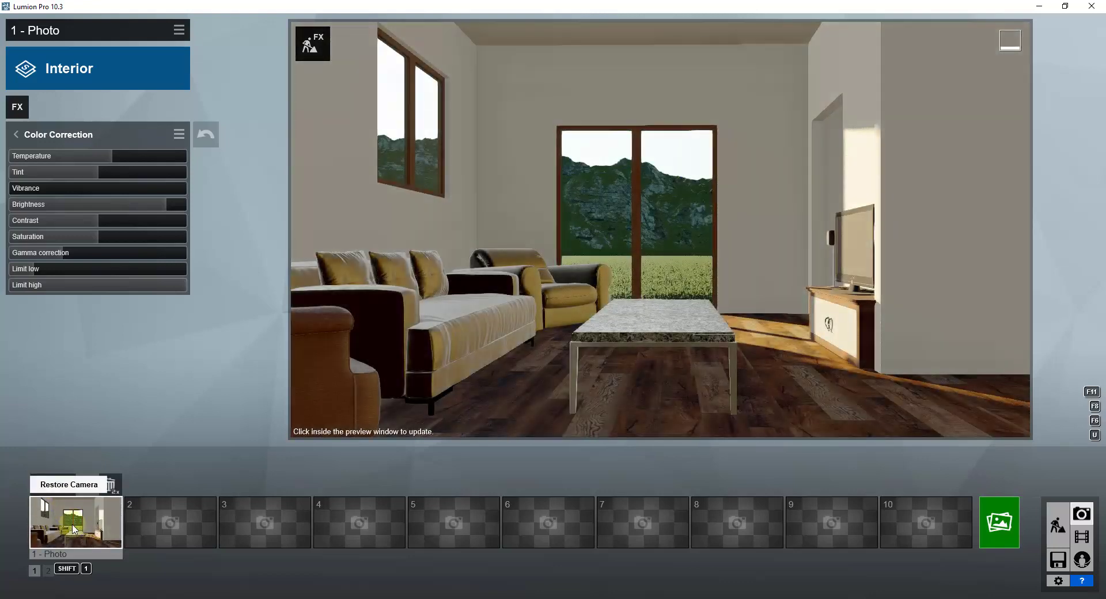
pyautogui.click(162, 523)
pyautogui.click(148, 486)
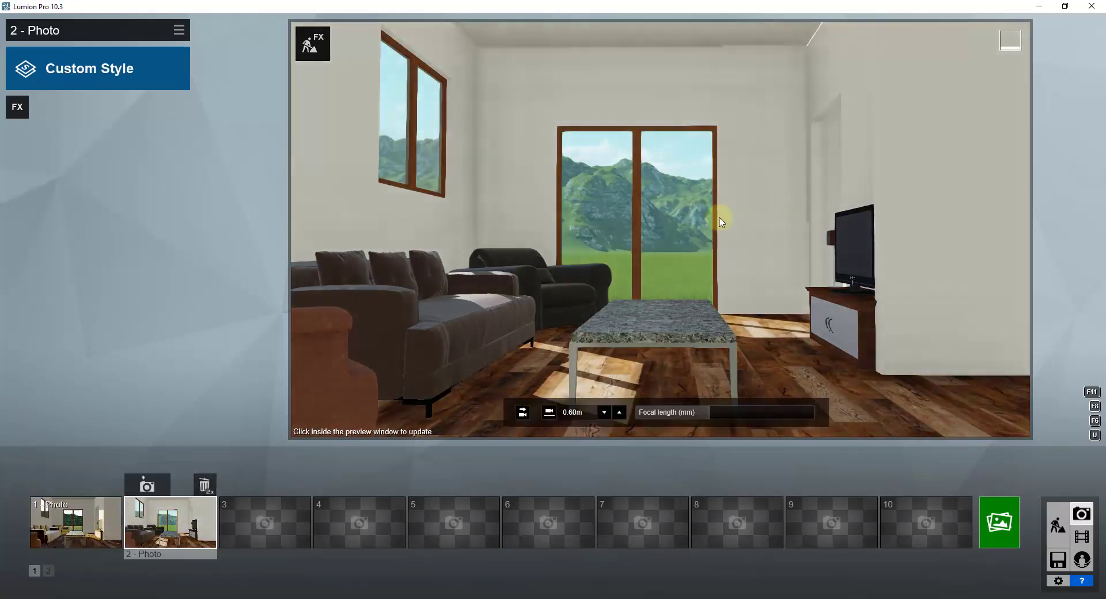
pyautogui.moveTo(176, 515)
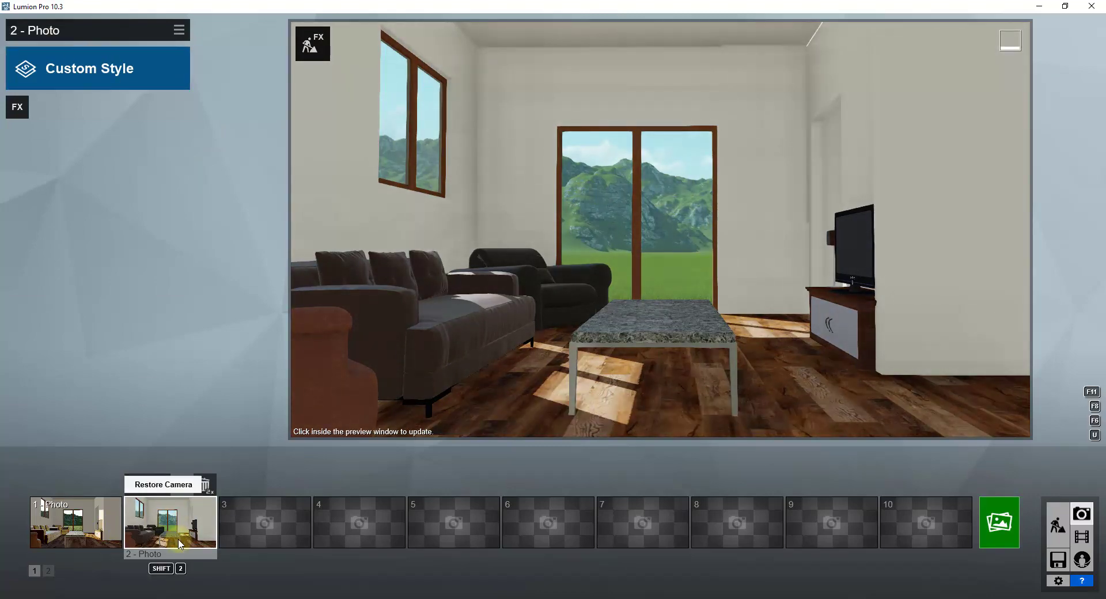
pyautogui.click(92, 524)
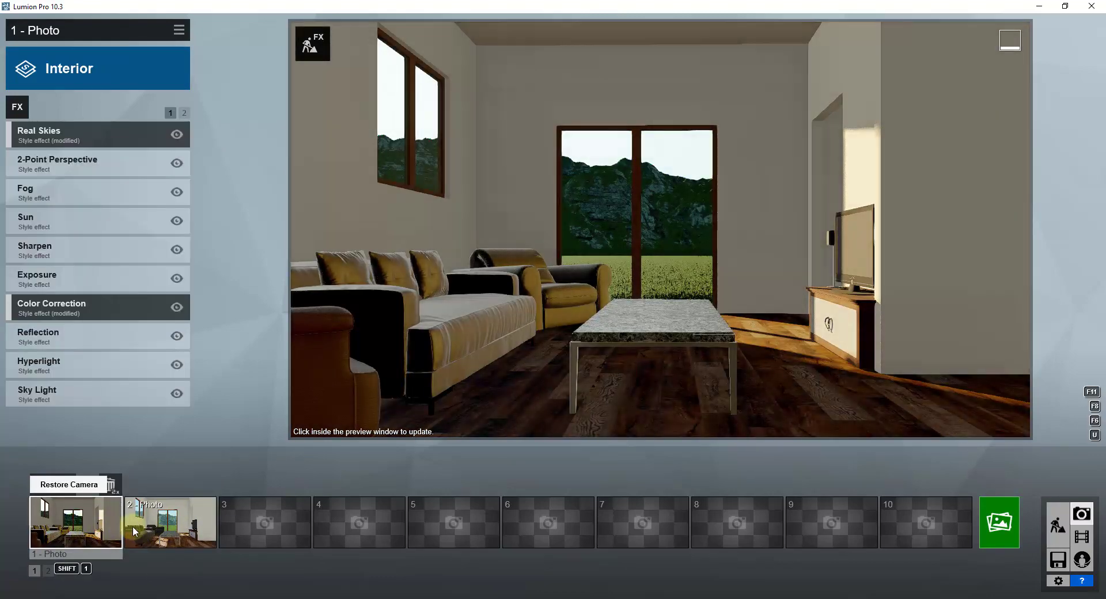
# - Apply the Realistic style to photo 2 and update its preview
pyautogui.click(182, 533)
pyautogui.click(123, 68)
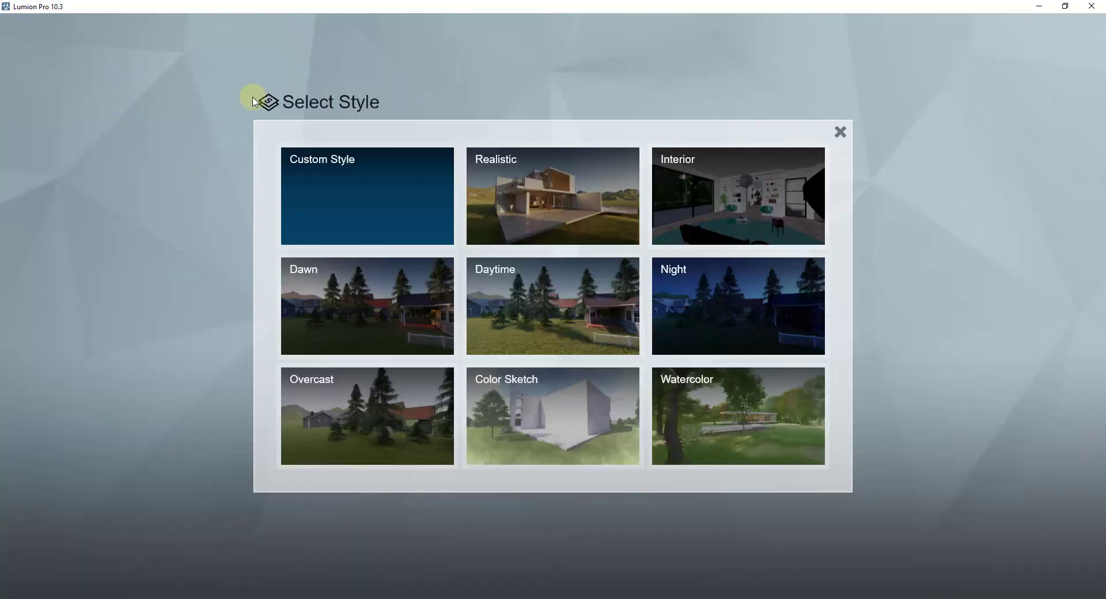
pyautogui.click(530, 187)
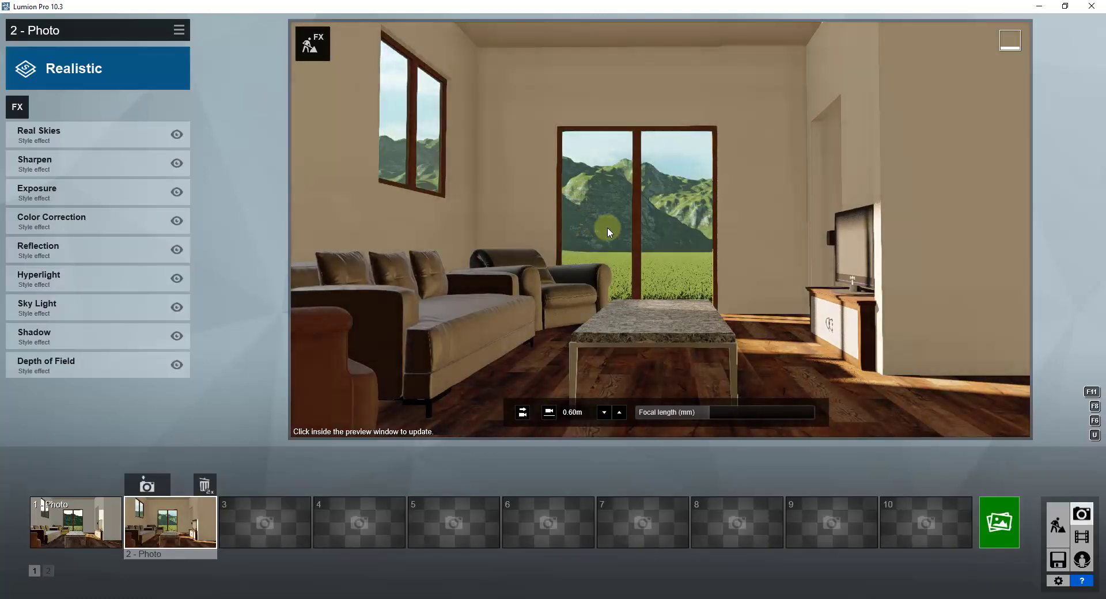
pyautogui.click(782, 170)
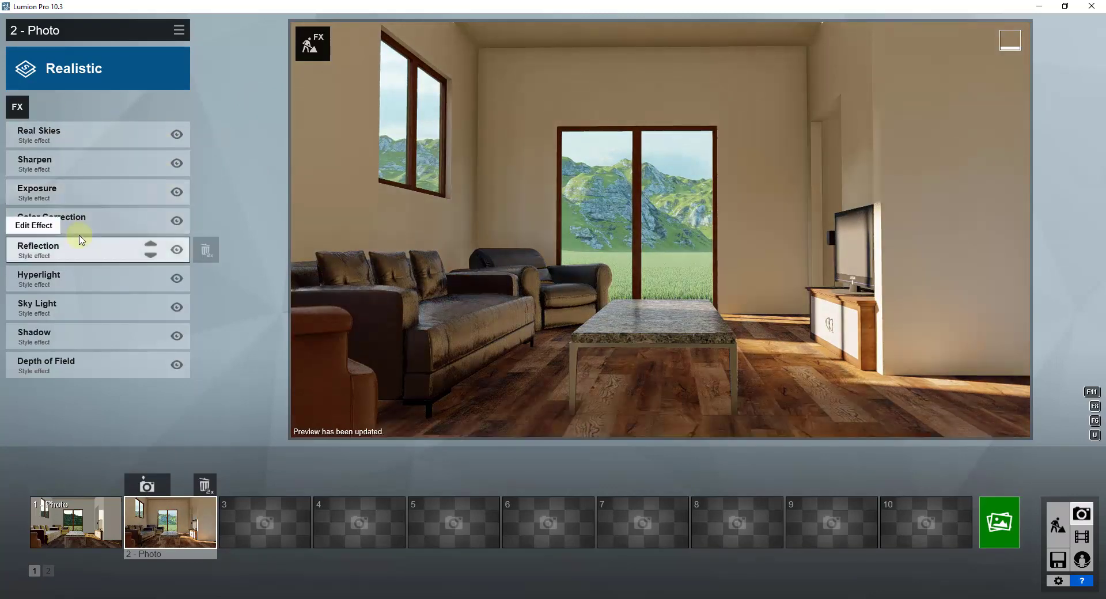
# - Set the Color Correction temperature of photo 2 to 0.1 and update the preview
pyautogui.click(78, 217)
pyautogui.moveTo(124, 155); pyautogui.dragTo(101, 158)
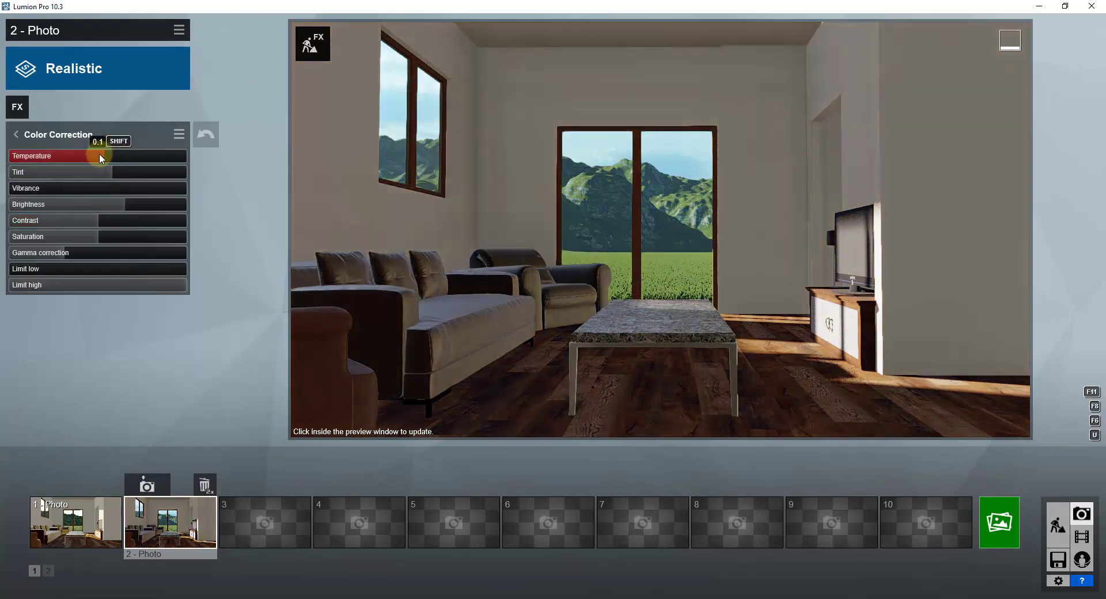
pyautogui.click(760, 173)
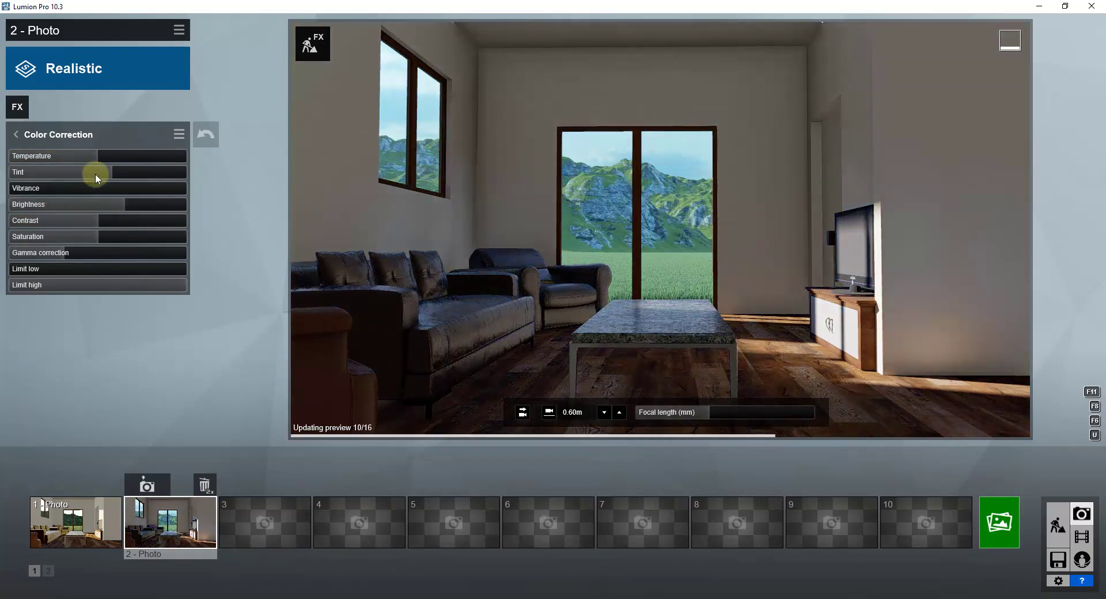
# - Lower the Color Correction temperature of photo 2 slightly below neutral and update the preview
pyautogui.click(100, 157)
pyautogui.moveTo(102, 155); pyautogui.dragTo(94, 154)
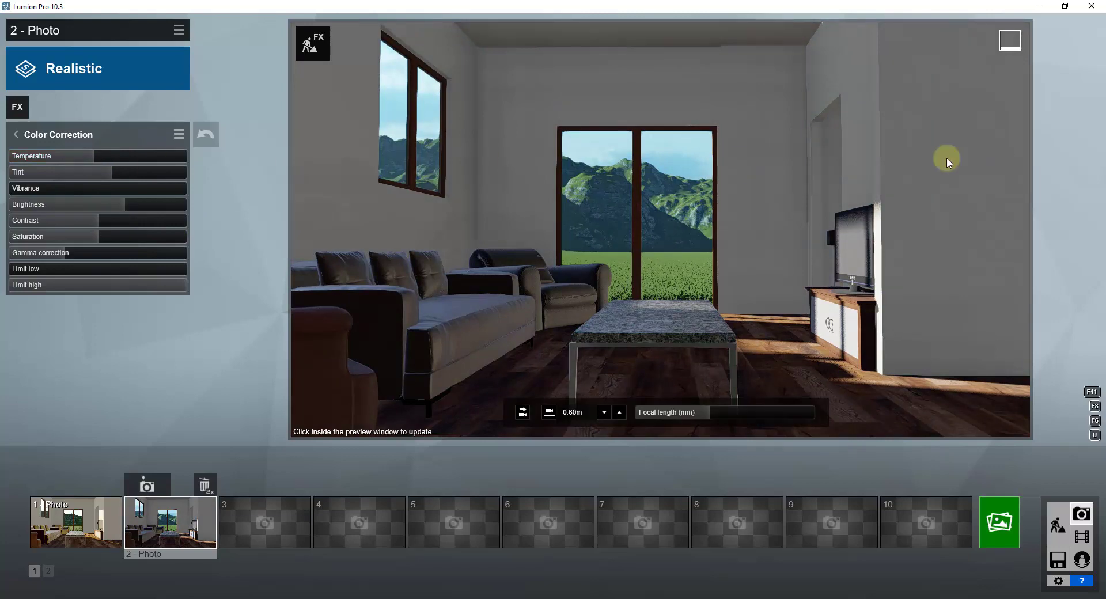
pyautogui.click(821, 156)
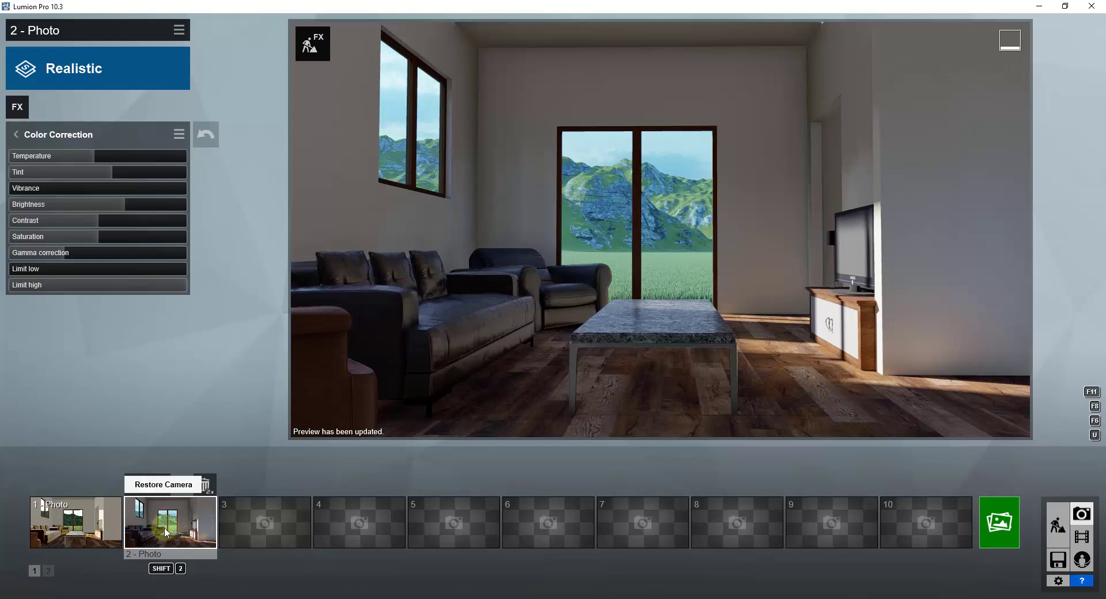
# - Return to photo 1 and copy its effects
pyautogui.click(72, 524)
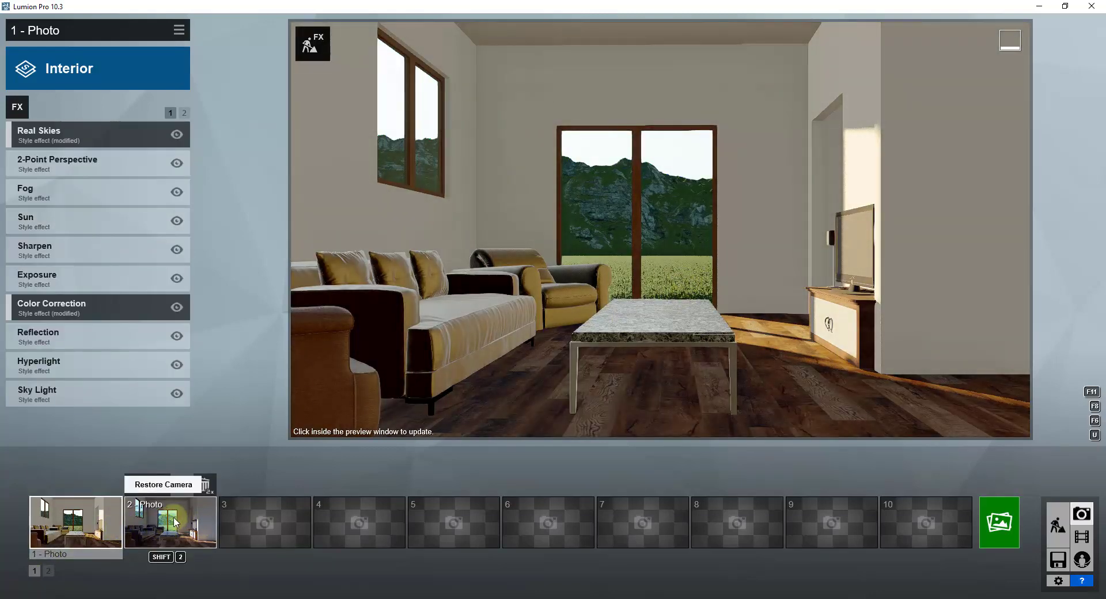
pyautogui.click(179, 29)
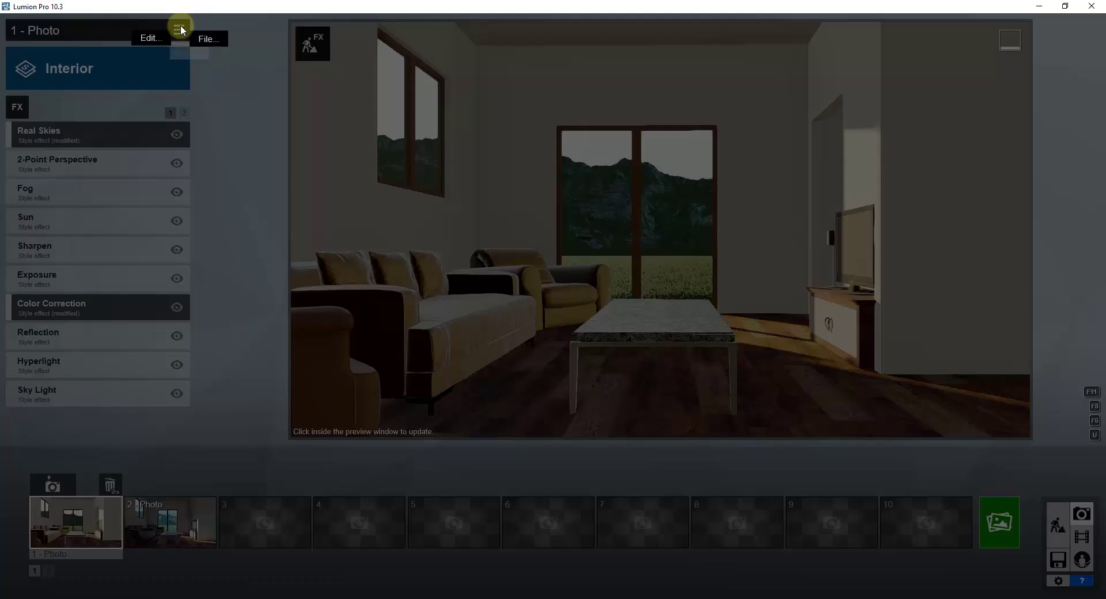
pyautogui.click(152, 37)
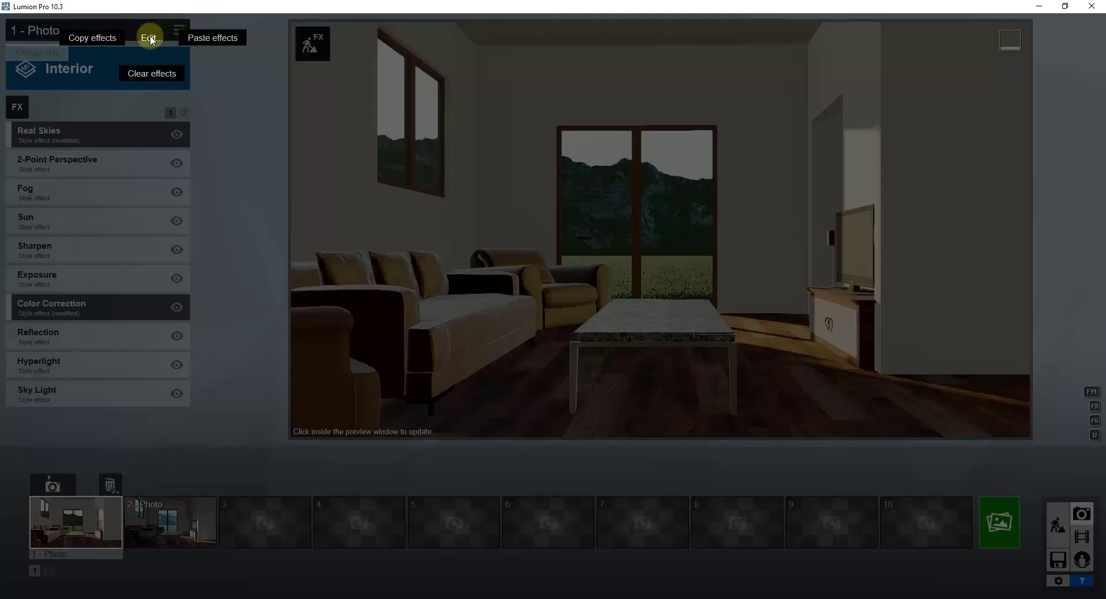
pyautogui.click(89, 38)
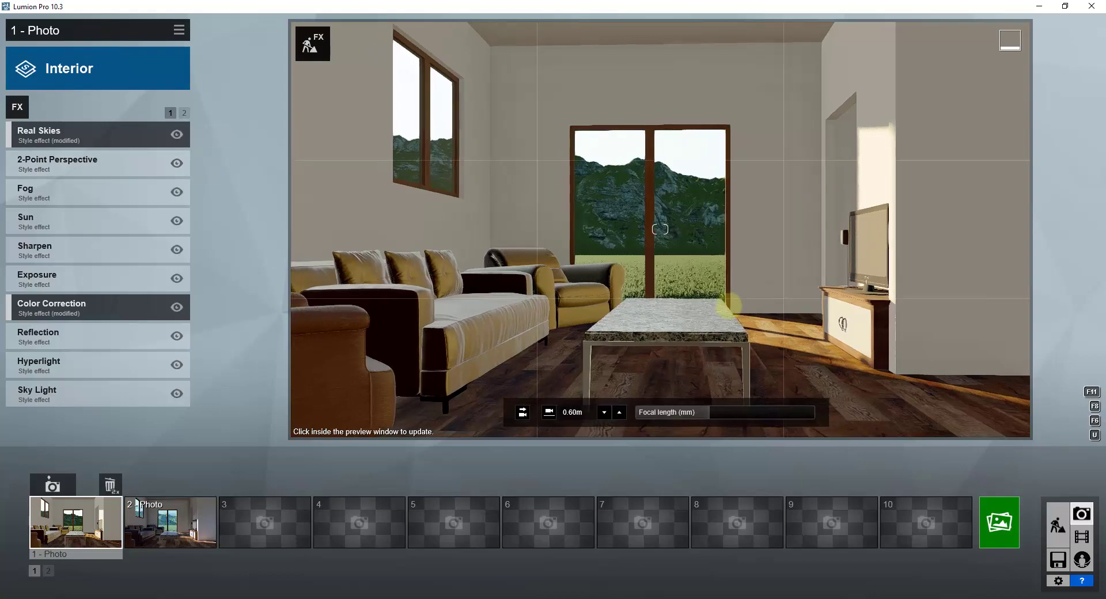
# - Frame a raised, angled view of the sofa, coffee table and TV cabinet and store it in photo slot 3
pyautogui.moveTo(660, 229); pyautogui.dragTo(755, 229, button='right')
pyautogui.press('e')
pyautogui.press('q')
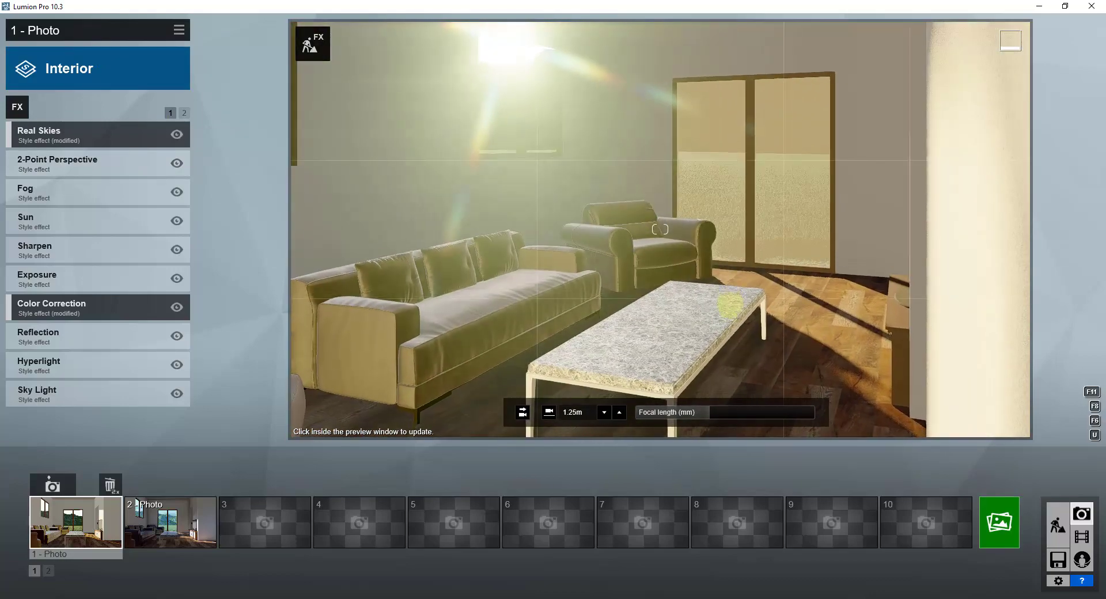
pyautogui.press('q')
pyautogui.moveTo(729, 304)
pyautogui.mouseDown(button='right')
pyautogui.moveTo(714, 304)
pyautogui.moveTo(743, 297)
pyautogui.moveTo(707, 304)
pyautogui.moveTo(727, 304)
pyautogui.mouseUp(button='right')
pyautogui.press('e')
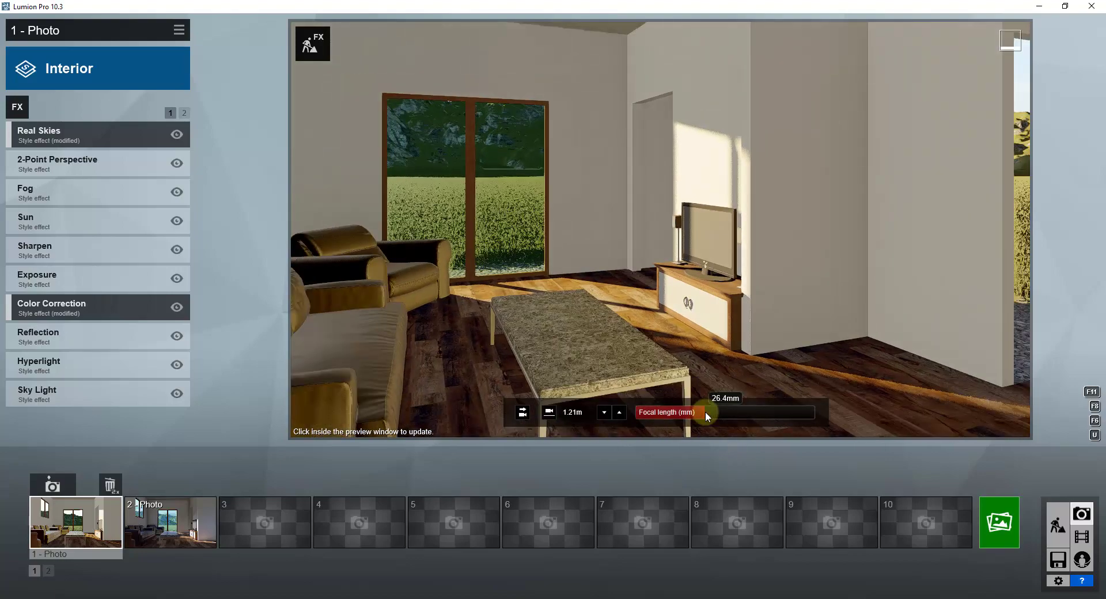
pyautogui.press('q')
pyautogui.moveTo(704, 346); pyautogui.dragTo(720, 316, button='right')
pyautogui.click(239, 486)
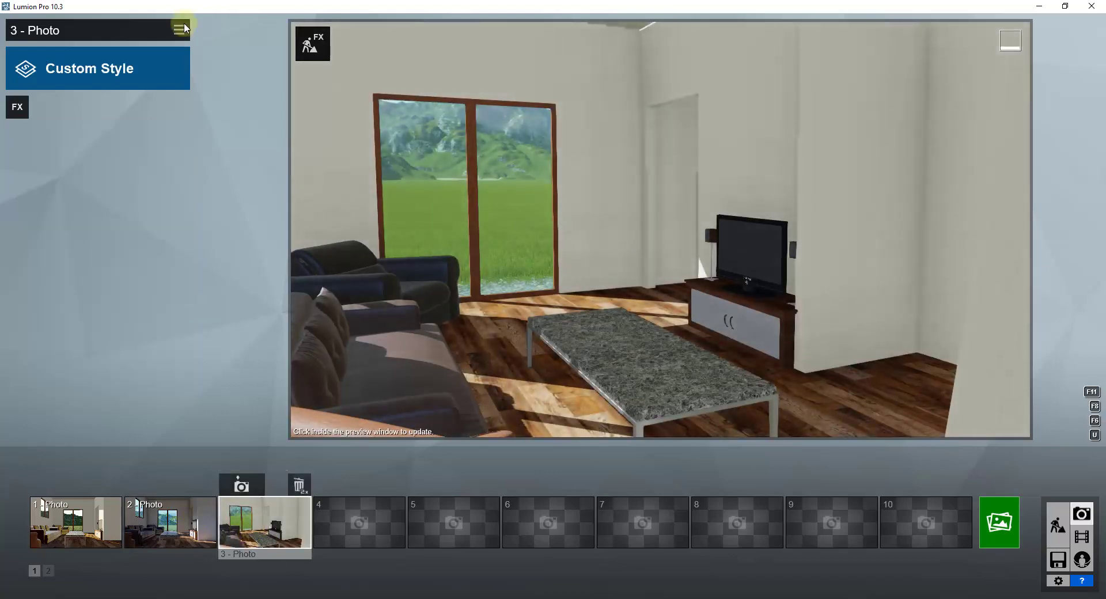
# - Paste the copied effects into photo 3 and update its preview
pyautogui.click(181, 30)
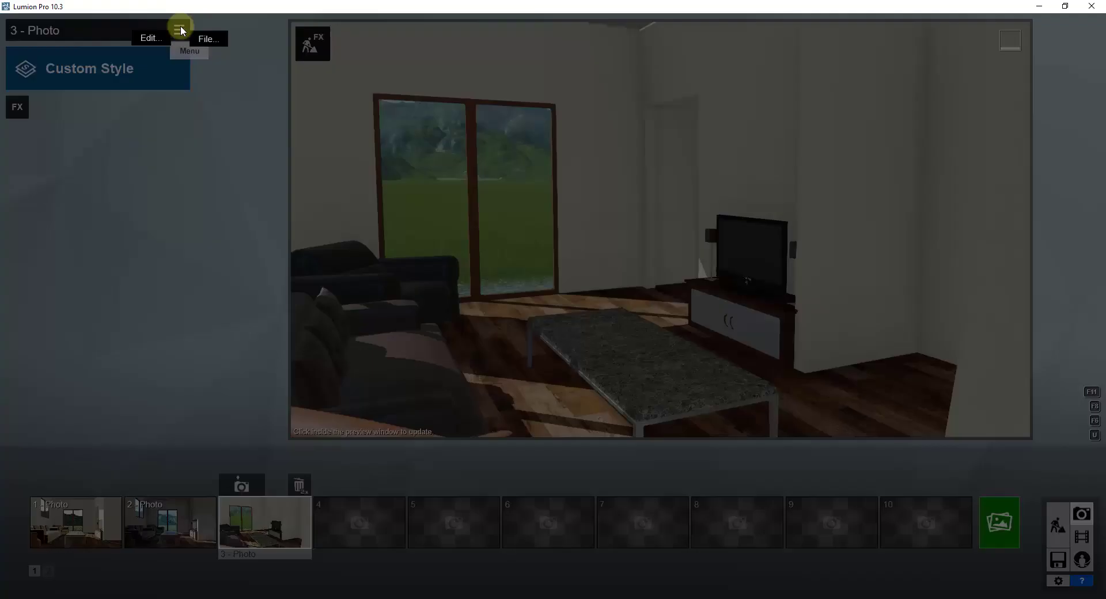
pyautogui.click(152, 38)
pyautogui.click(214, 38)
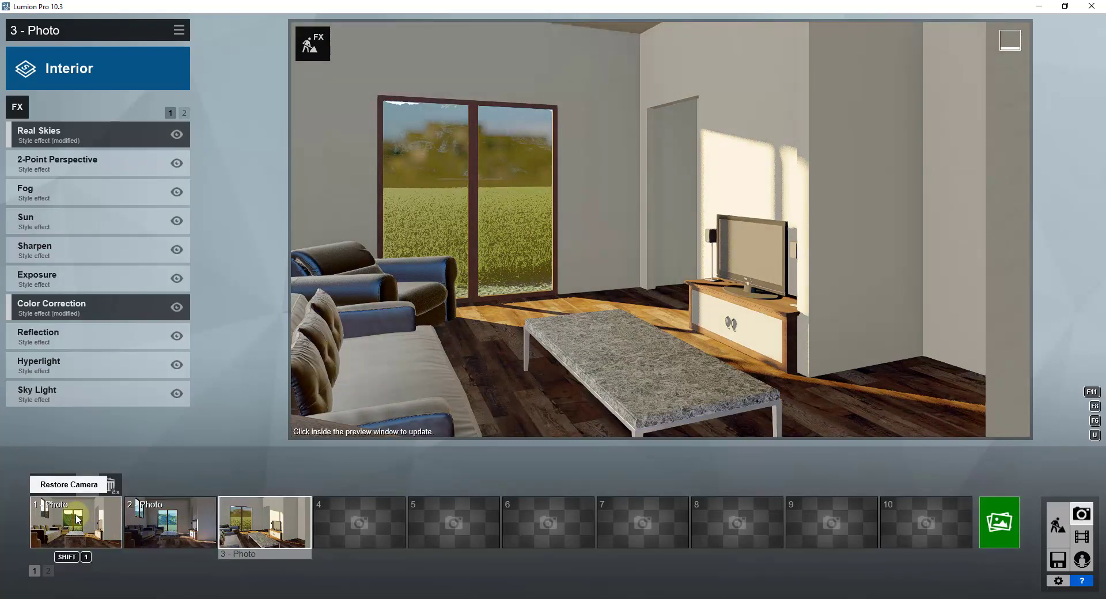
pyautogui.click(481, 364)
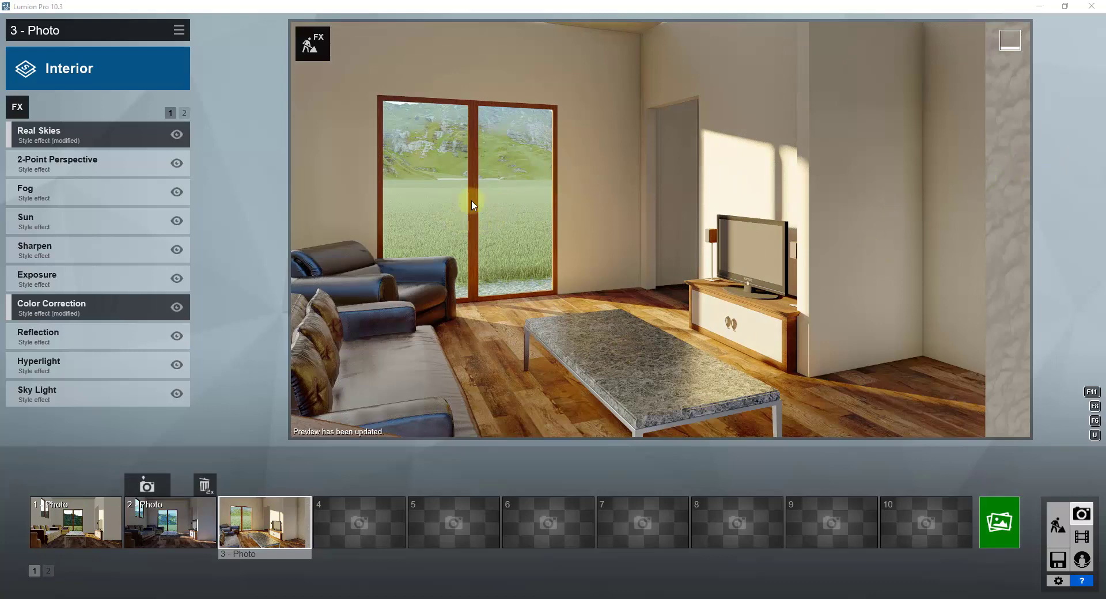
# - In build mode, place several AlaskaCedar-M2 HQ conifers on the grass outside the house windows
pyautogui.click(1057, 527)
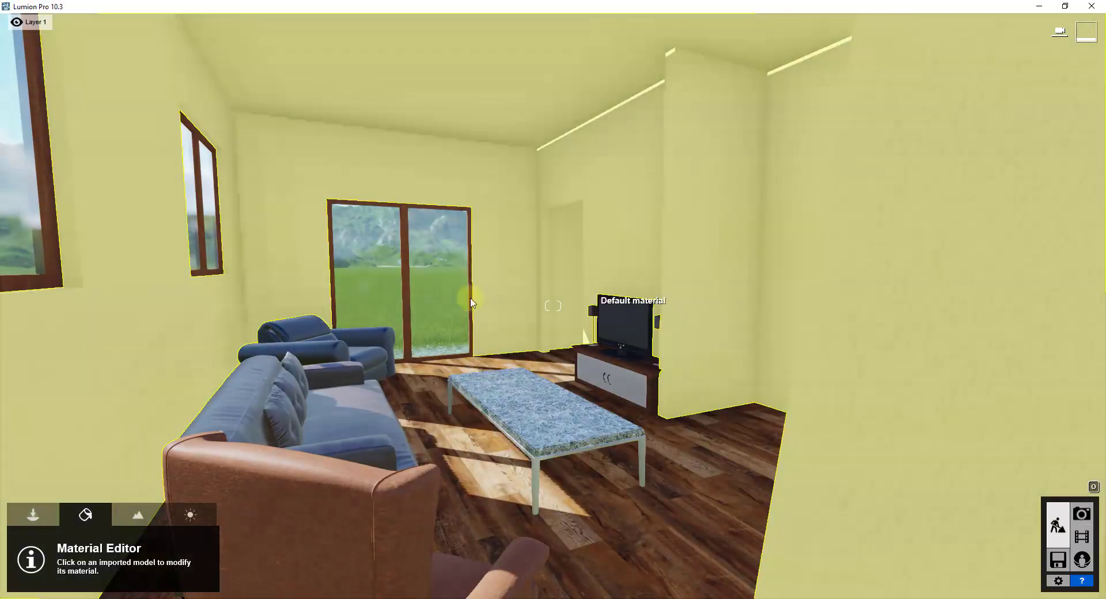
pyautogui.press('s')
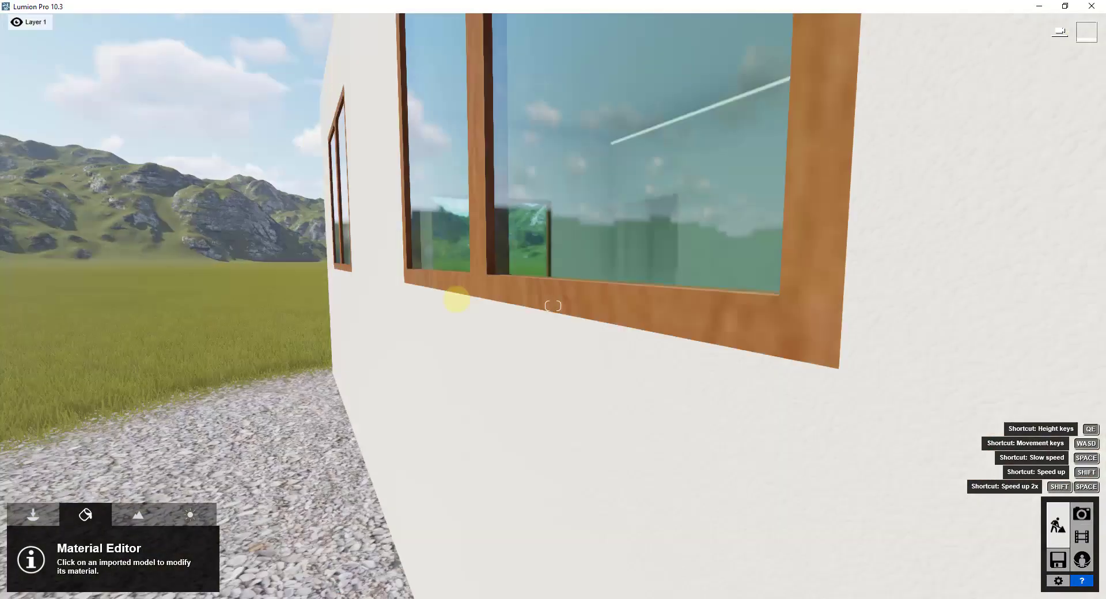
pyautogui.press('s')
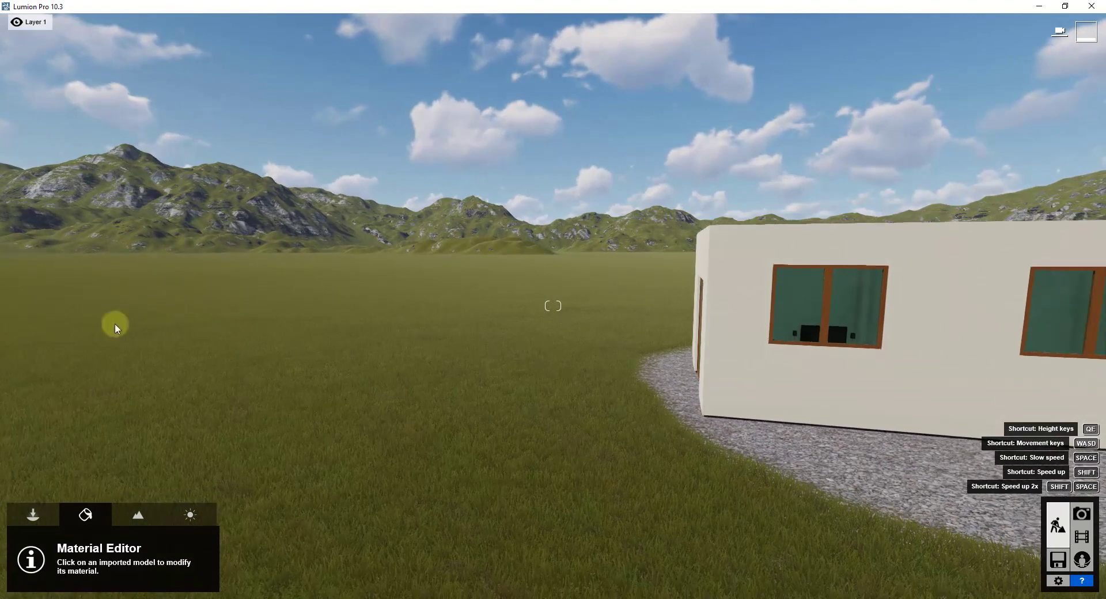
pyautogui.click(33, 515)
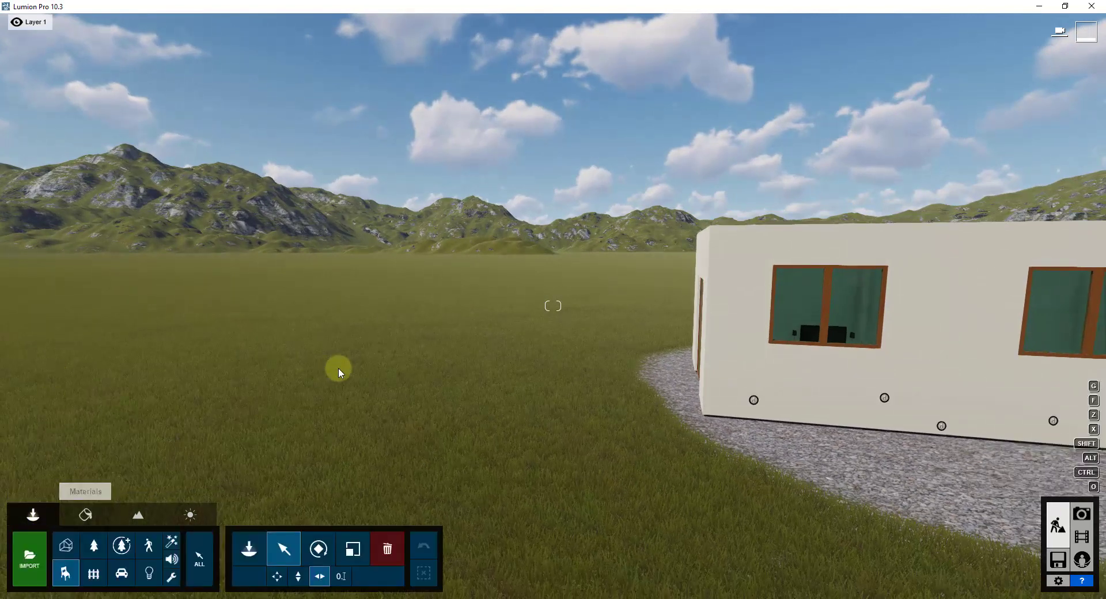
pyautogui.click(95, 546)
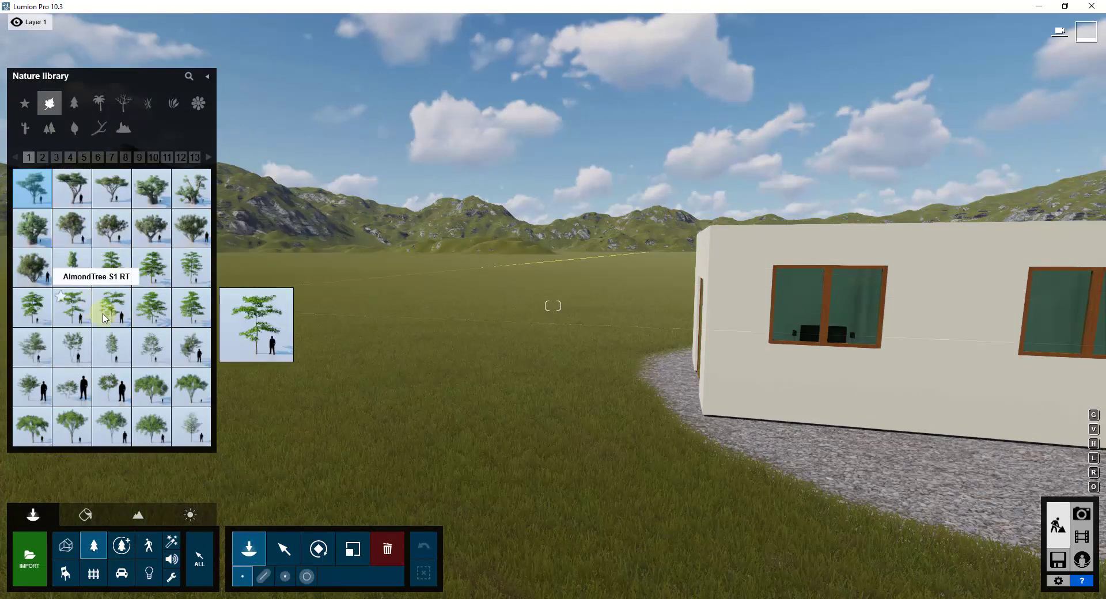
pyautogui.click(73, 103)
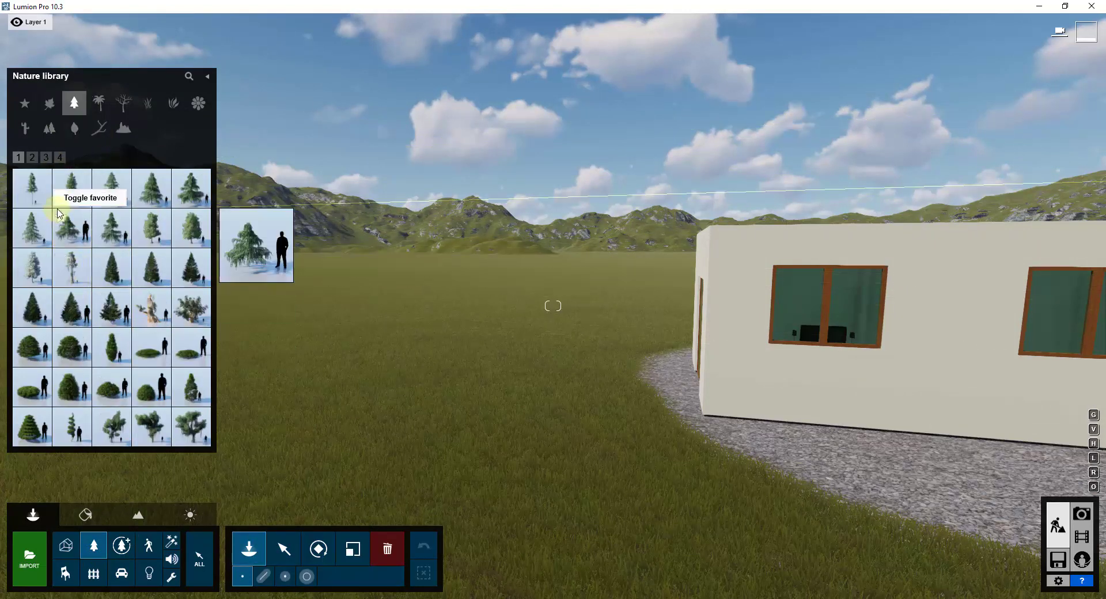
pyautogui.moveTo(68, 194)
pyautogui.click(112, 189)
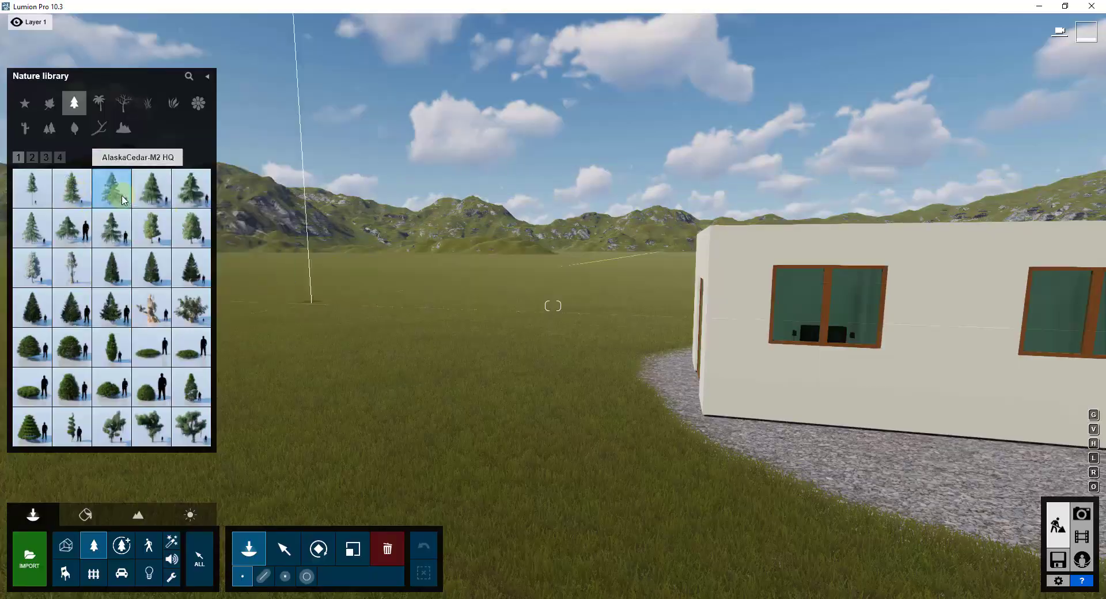
pyautogui.click(297, 469)
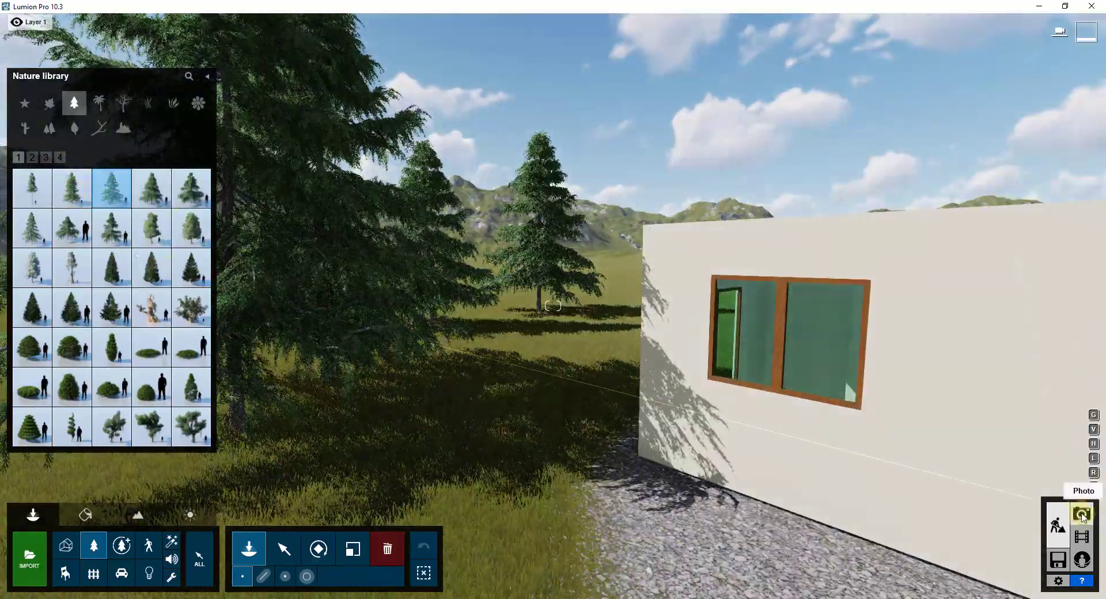
# - Return to photo mode, restore photo 1 and update its preview with the trees outside
pyautogui.click(1082, 514)
pyautogui.click(74, 521)
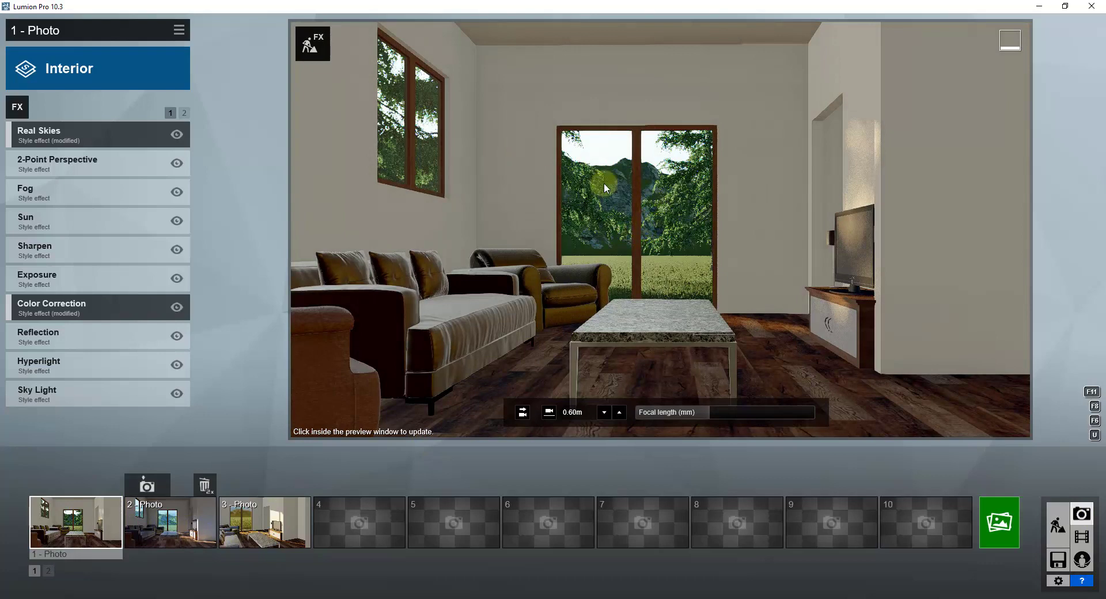
pyautogui.click(619, 231)
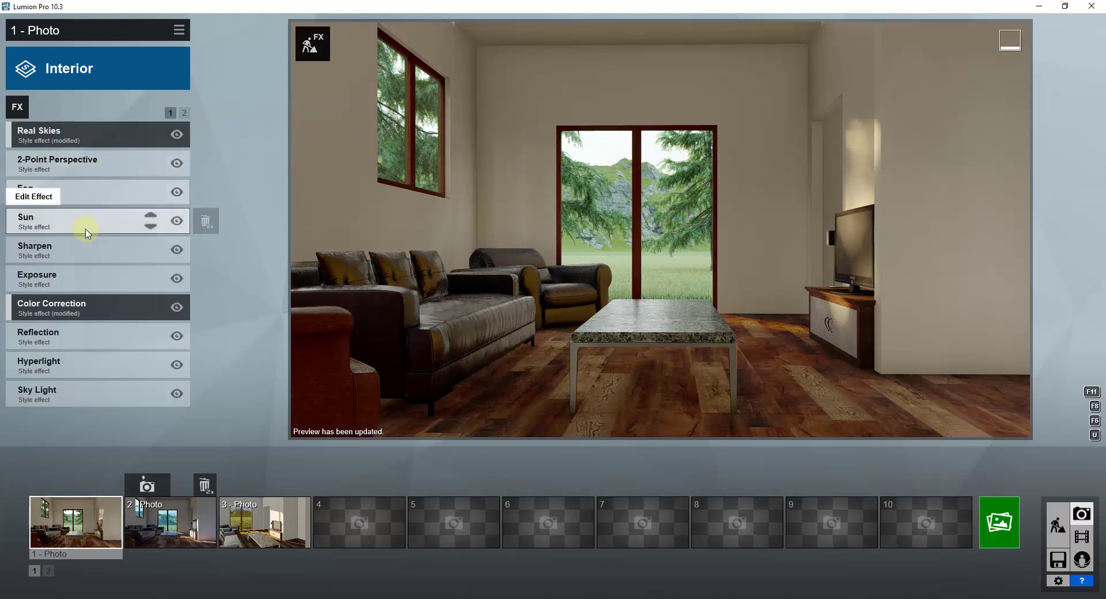
# - Edit the reflection planes of photo 1's Reflection effect and add a plane on the glass door
pyautogui.click(184, 113)
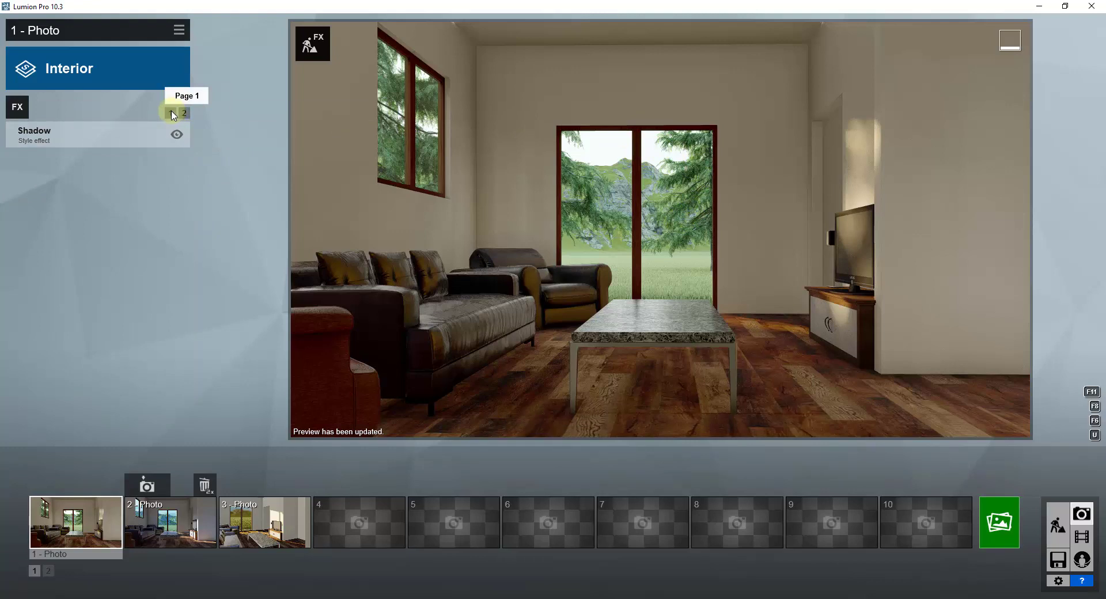
pyautogui.click(171, 113)
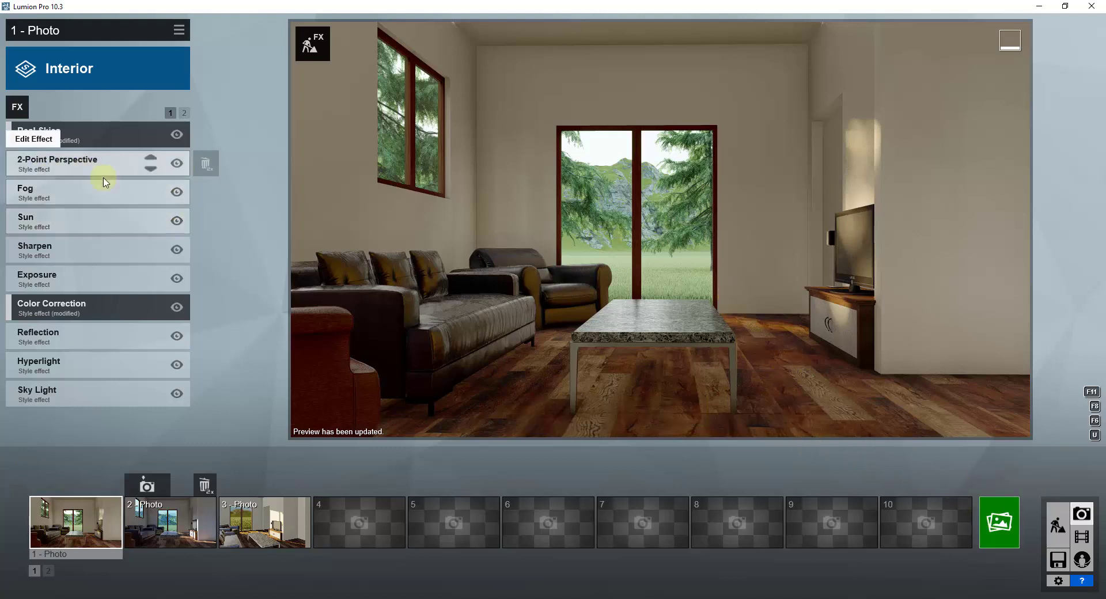
pyautogui.click(42, 348)
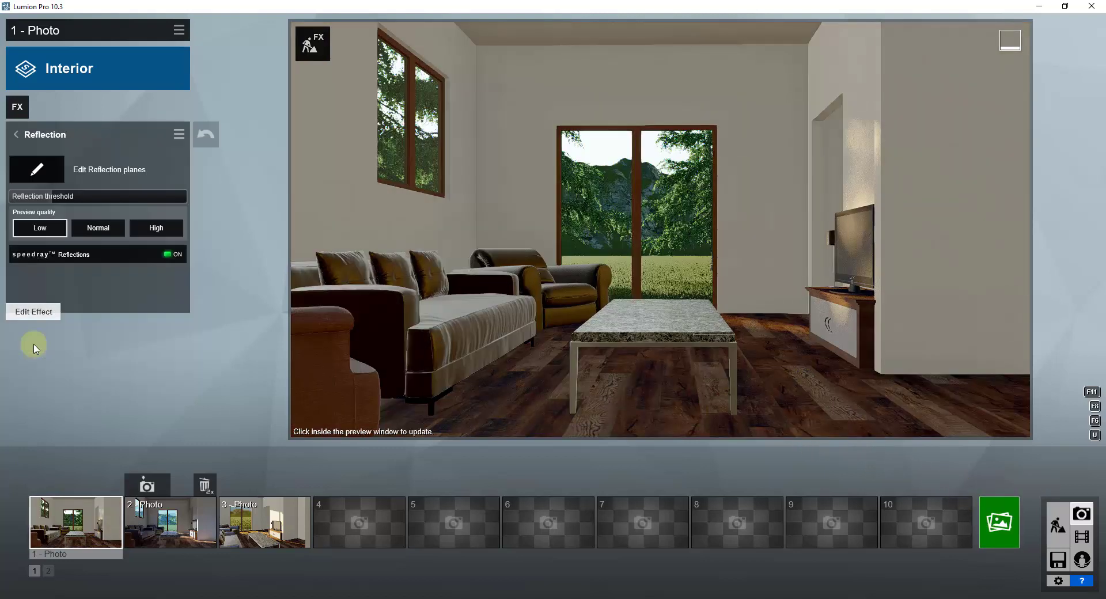
pyautogui.click(49, 172)
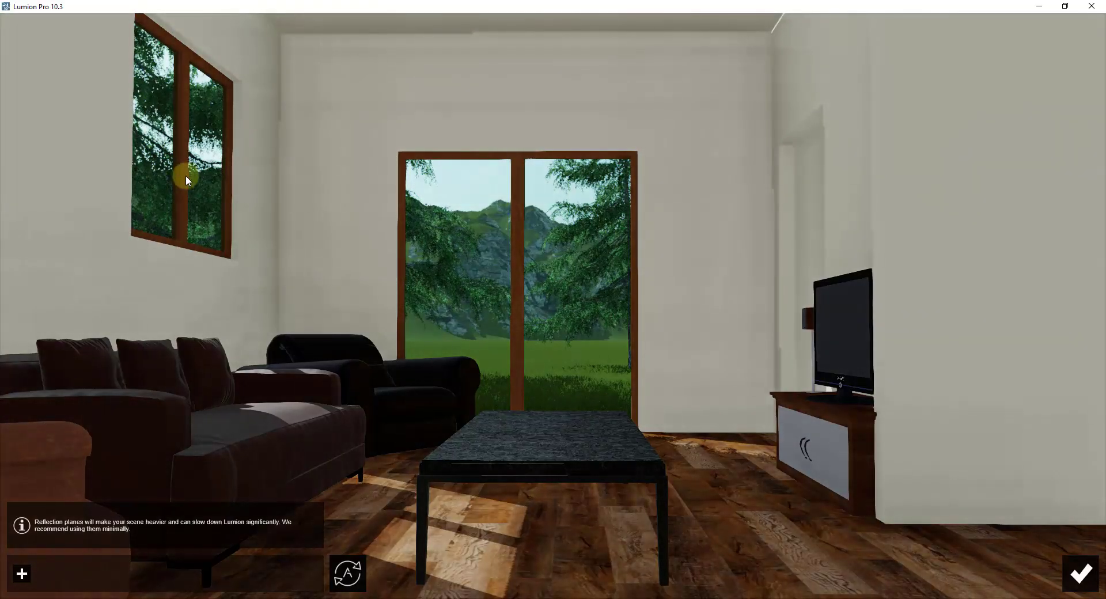
pyautogui.click(26, 577)
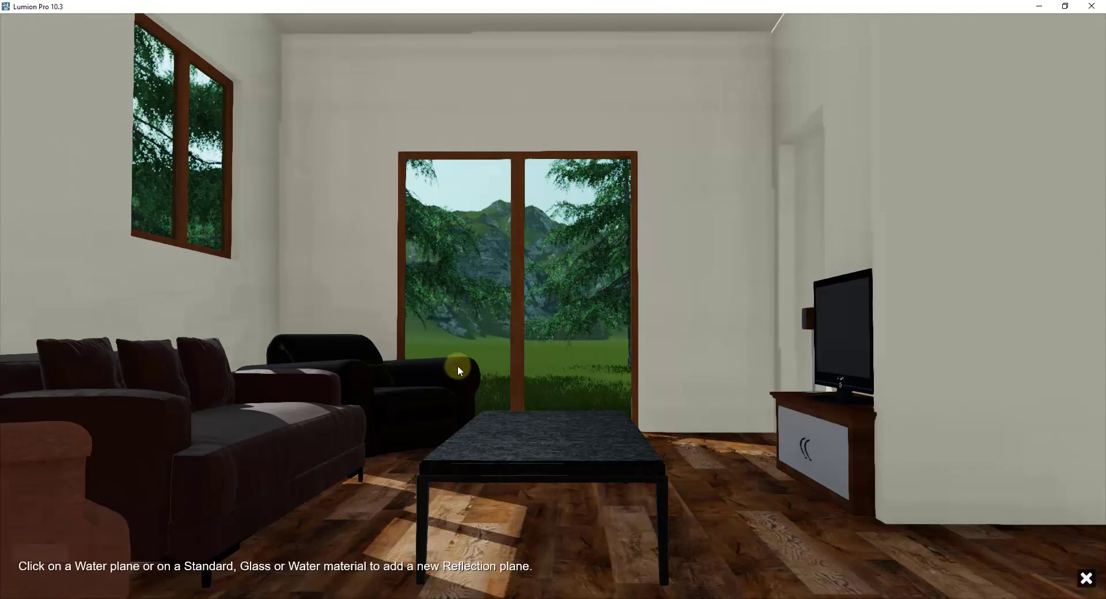
pyautogui.click(539, 322)
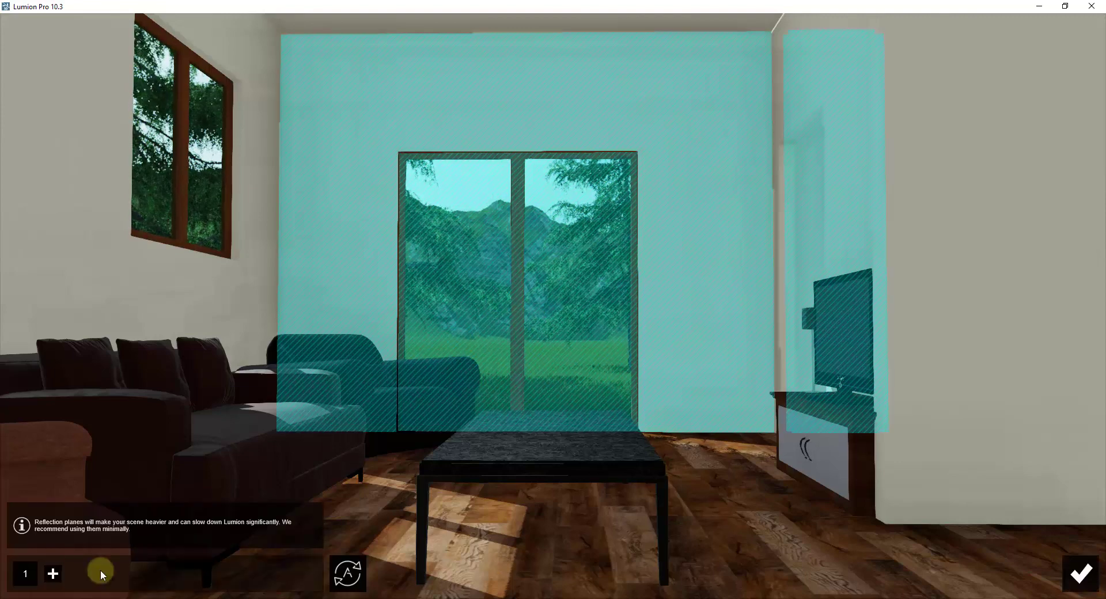
# - Add a second reflection plane on the side window's glass and finish editing the planes
pyautogui.click(52, 578)
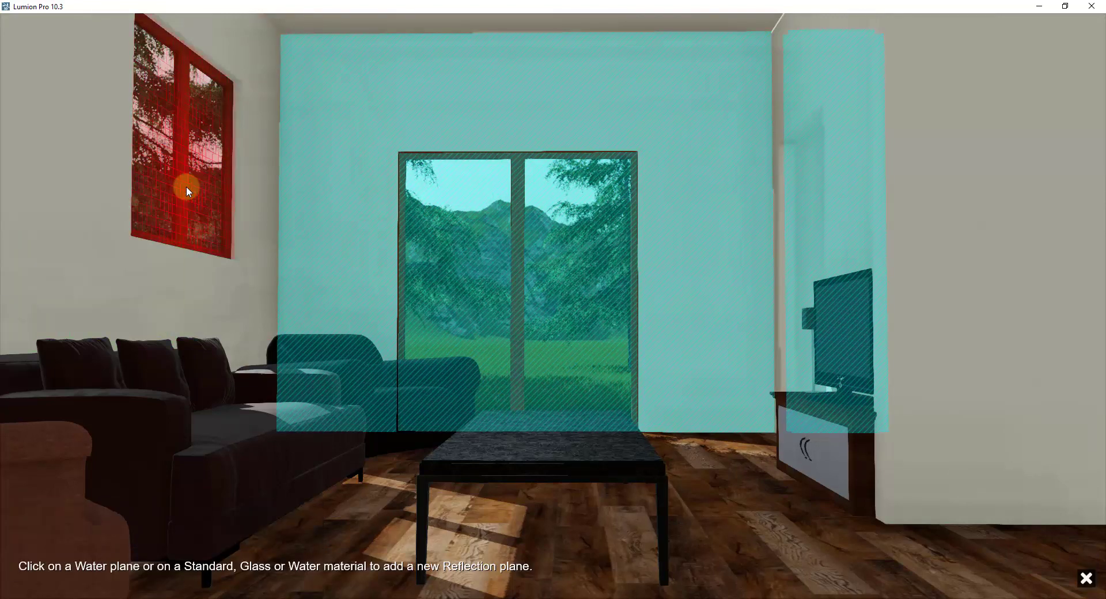
pyautogui.click(205, 190)
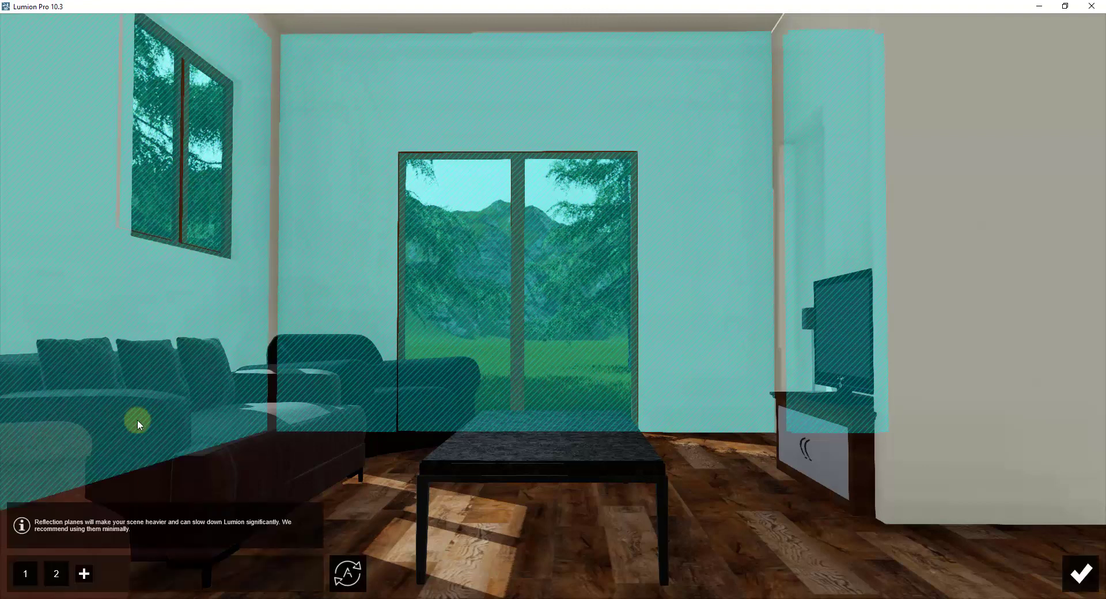
pyautogui.click(79, 577)
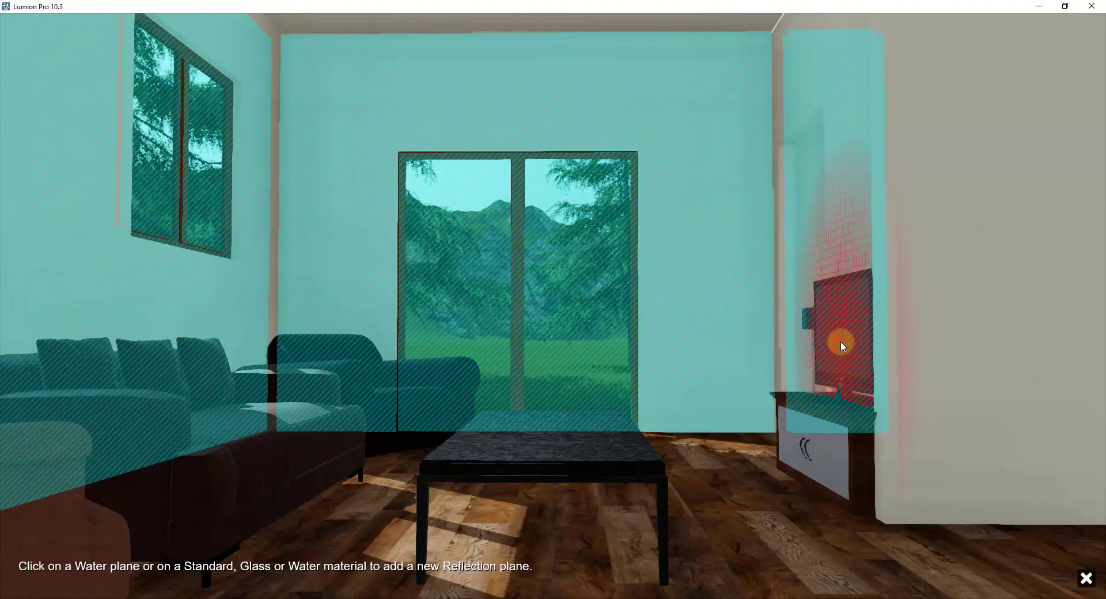
pyautogui.click(1083, 579)
pyautogui.click(1078, 576)
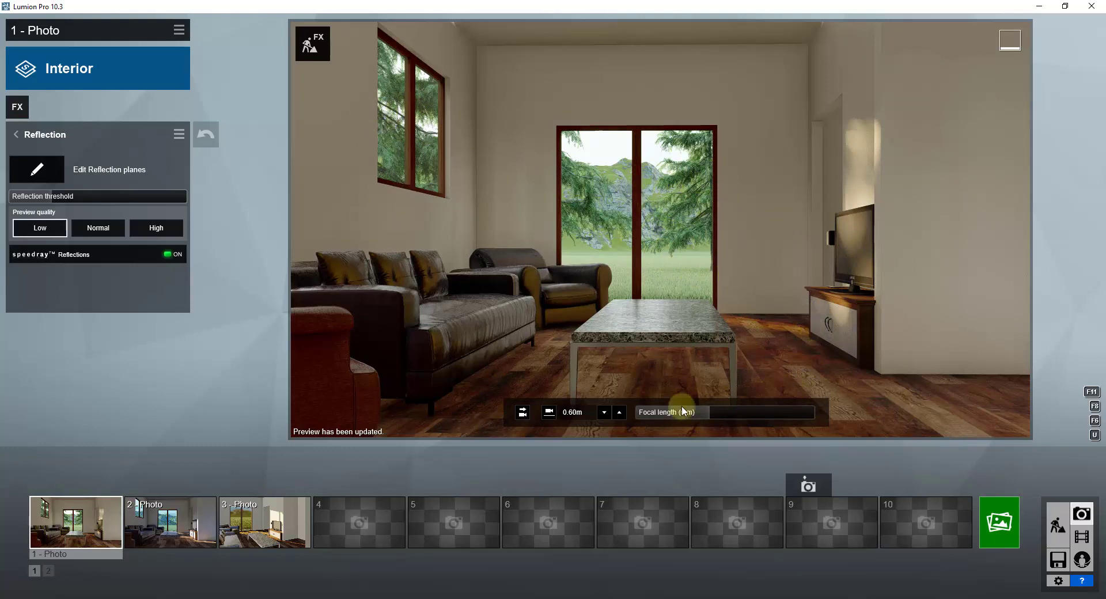
# - Render photo 1 at Desktop size, 1920x1080, and save it as a JPG named Interior Render
pyautogui.click(1008, 525)
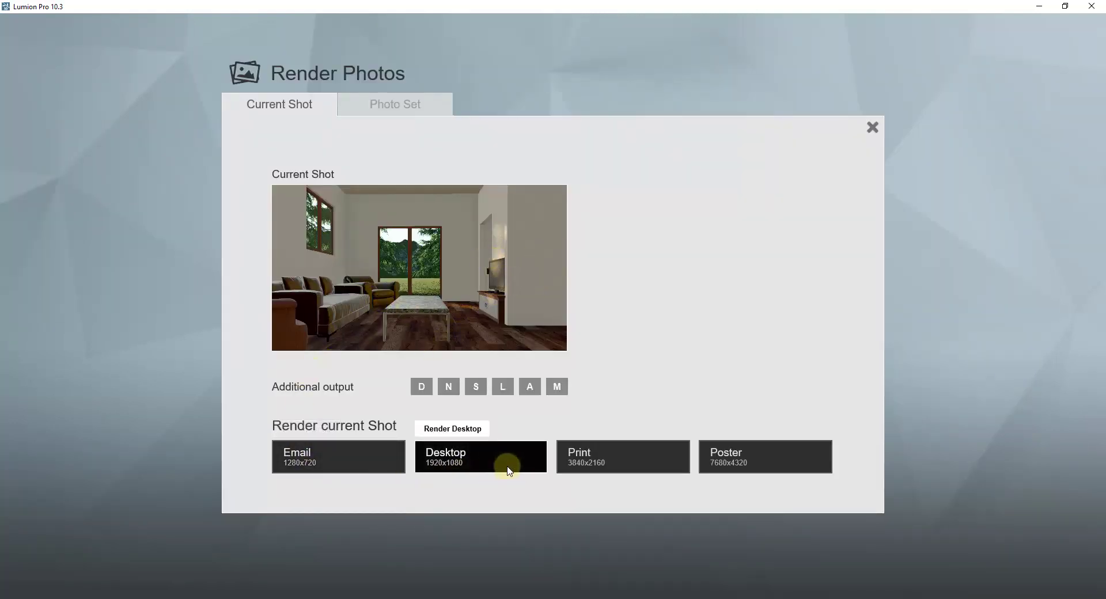
pyautogui.click(473, 461)
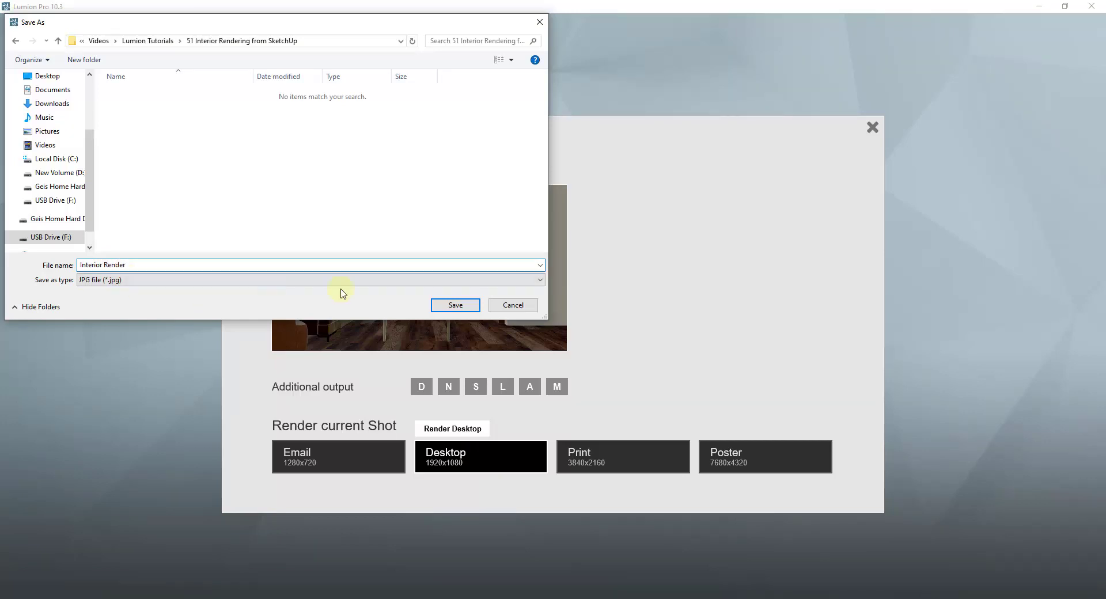
pyautogui.click(455, 306)
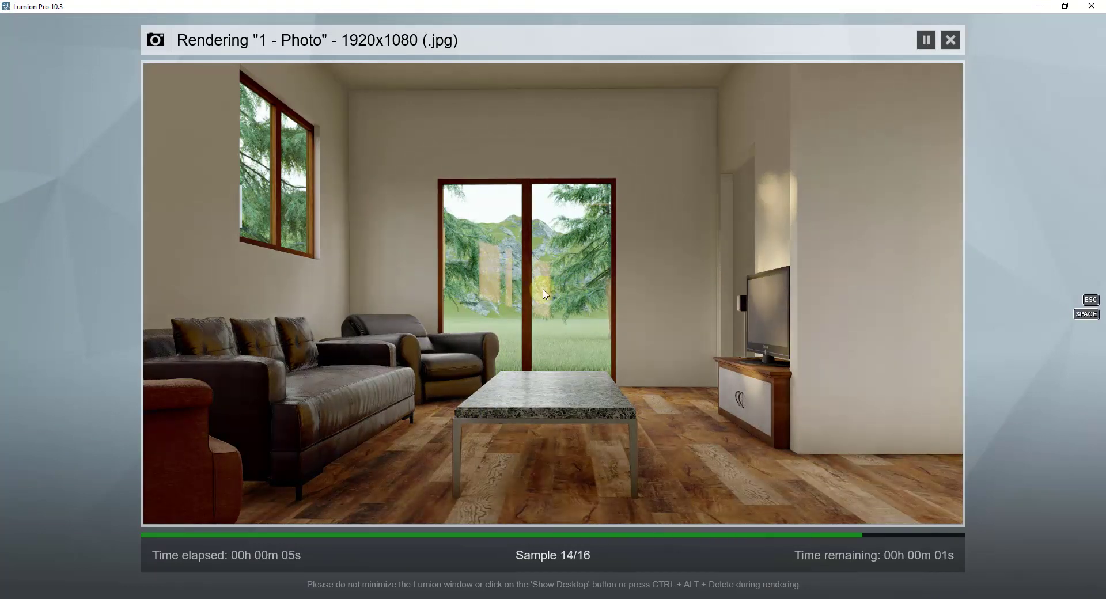
pyautogui.press('ctrl')
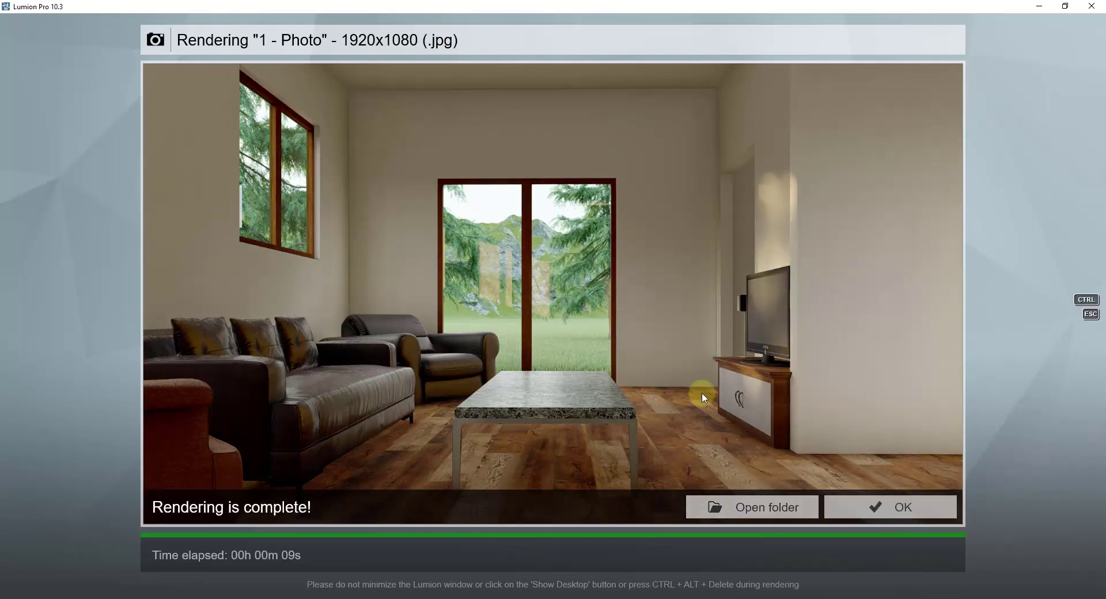